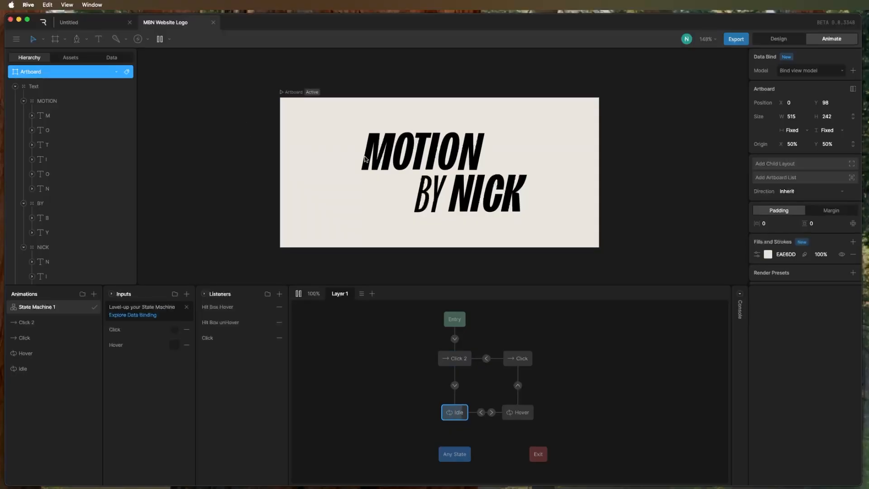
Preview the hover and click interactions of the finished animated text logos.
click(451, 162)
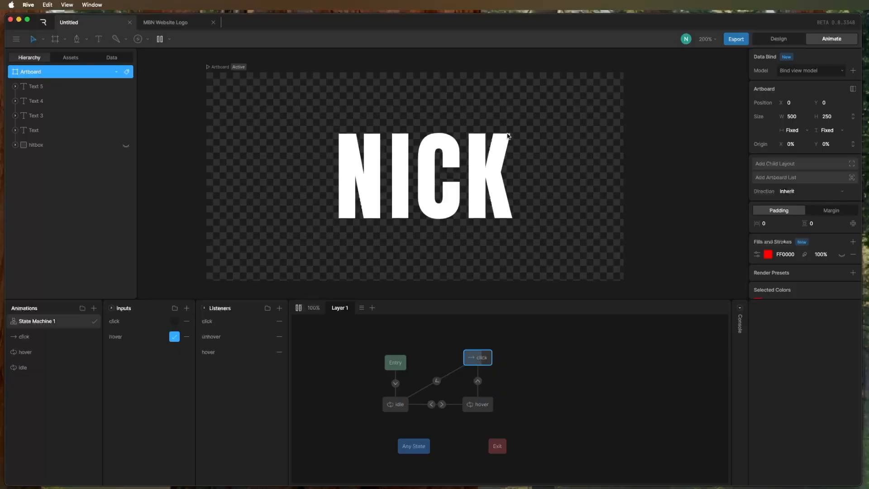
mouse_move(423, 184)
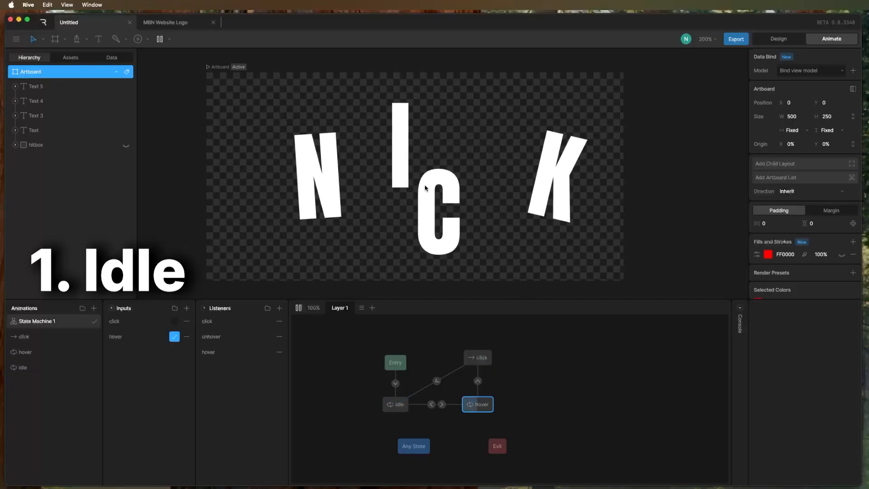
click(440, 187)
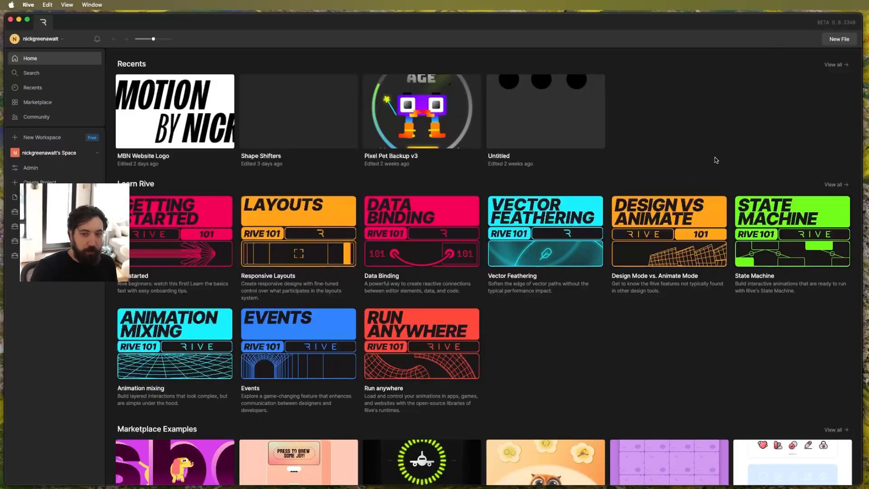
Create a new file with a 500 by 250 artboard.
click(831, 40)
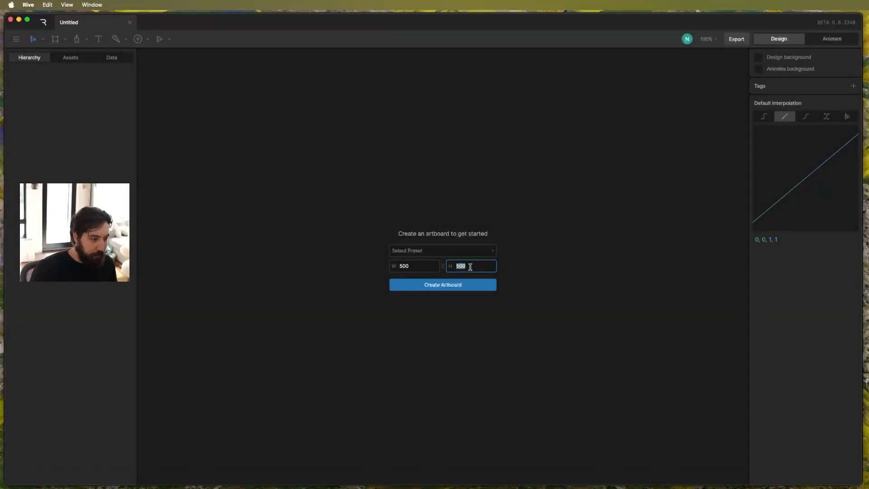
click(450, 287)
click(417, 132)
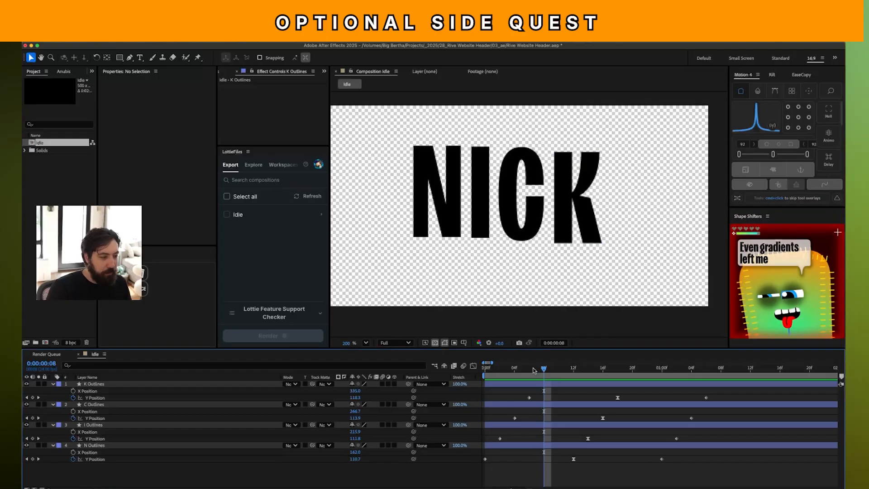
Play the Idle composition in After Effects from the start, and render it as a Lottie file with LottieFiles.
key(space)
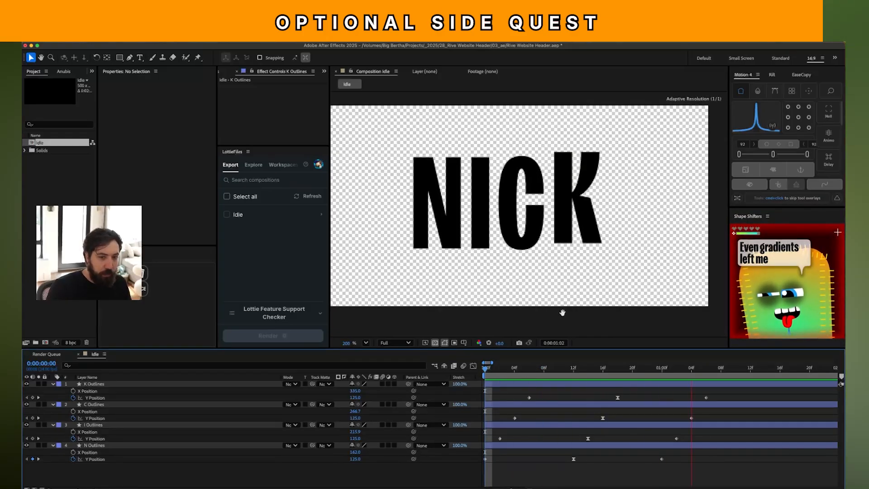
click(775, 272)
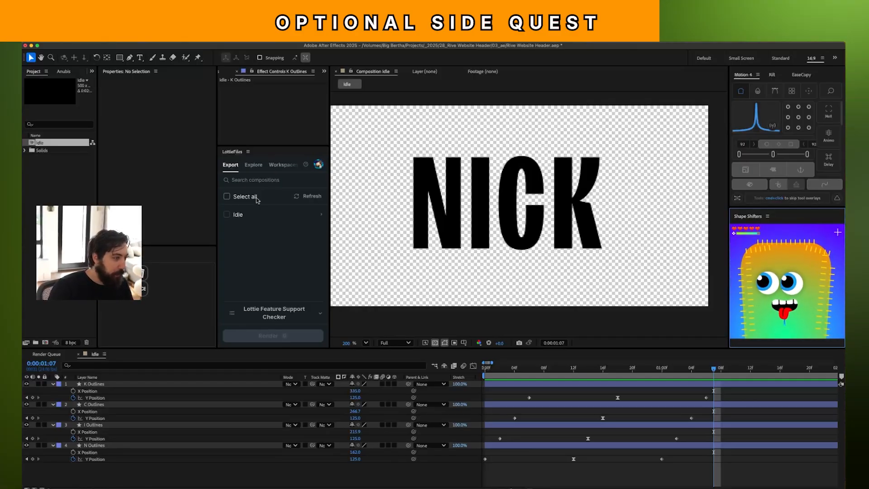
drag(514, 367, 484, 368)
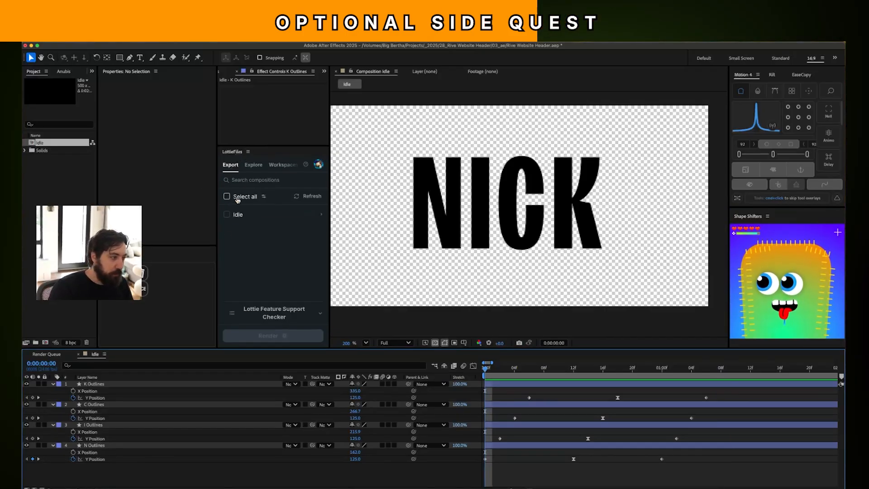
click(229, 215)
click(281, 336)
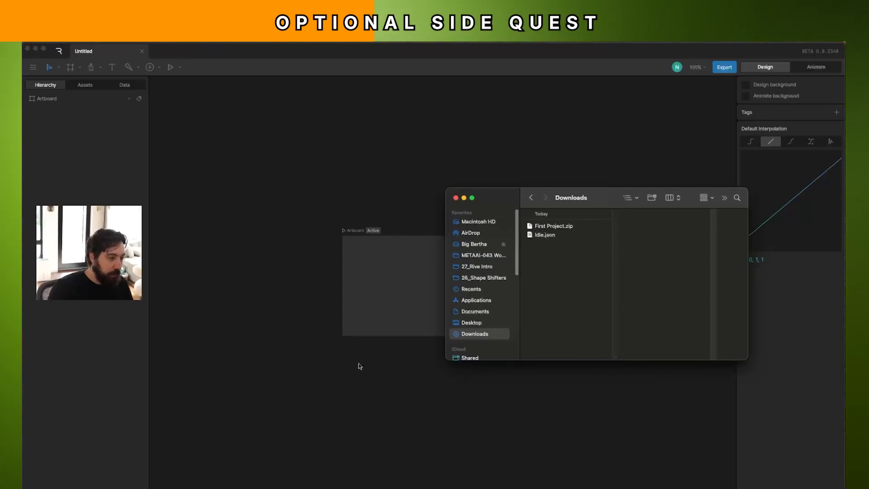
Import Idle.json from Downloads into the Rive artboard, and play the nested Idle animation in Animate mode.
click(549, 235)
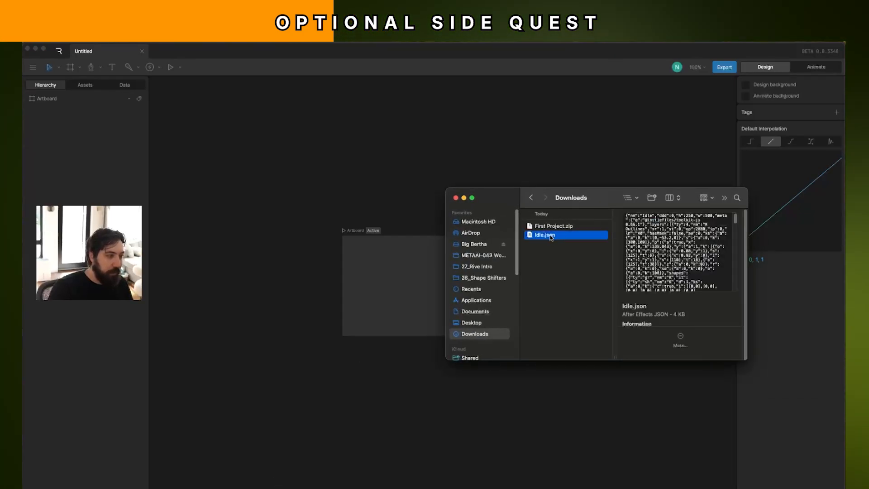
drag(551, 237, 449, 280)
click(43, 126)
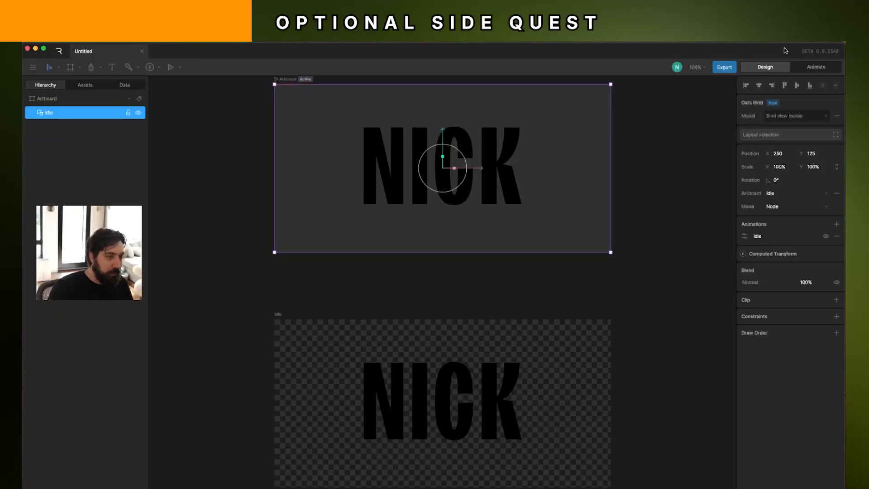
click(815, 67)
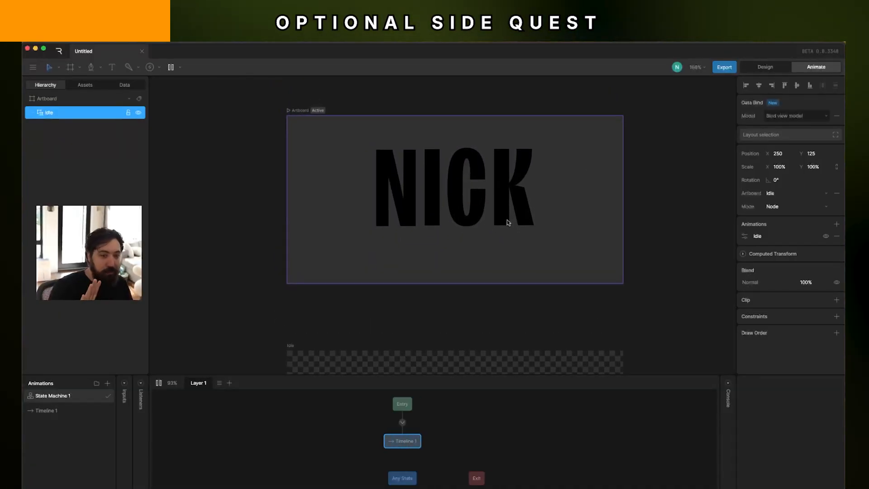
key(space)
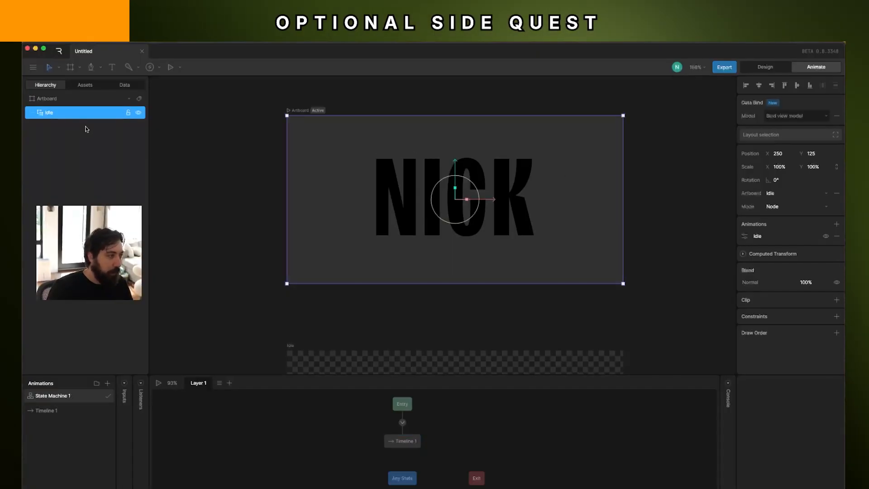
Delete the nested Idle component and the imported Idle artboard, returning to Design mode.
key(BackSpace)
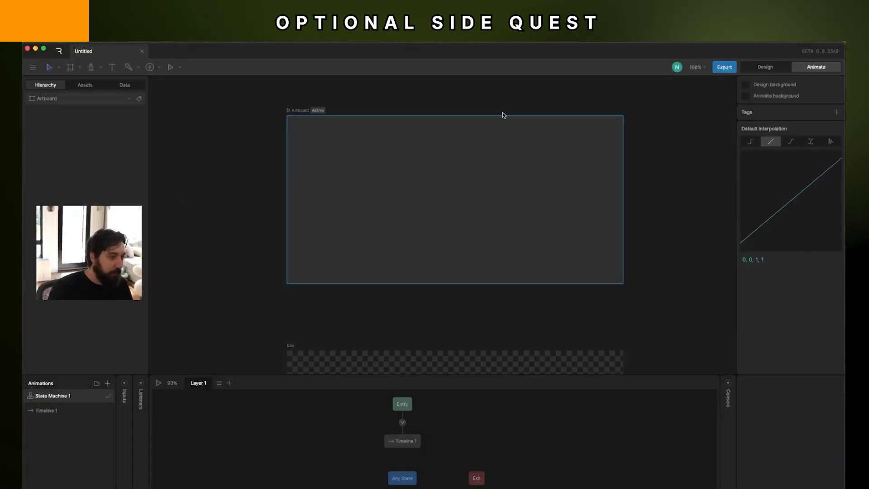
click(764, 67)
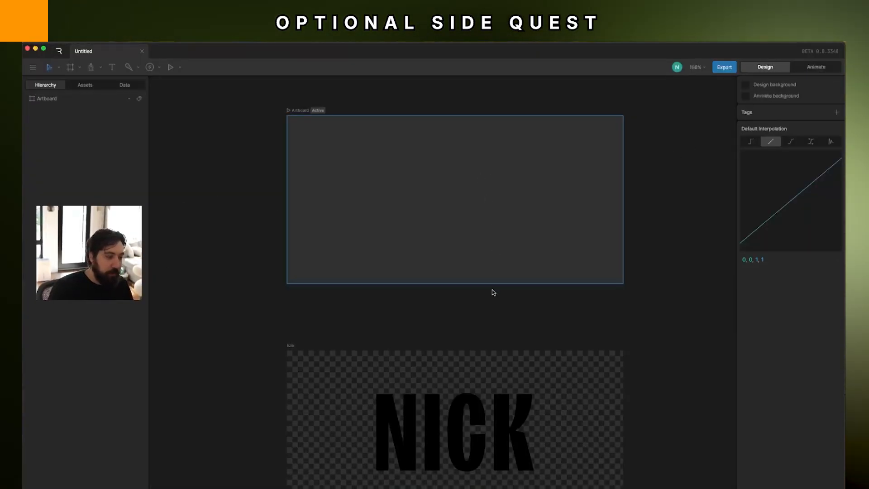
click(304, 357)
key(BackSpace)
Add the text "N" on the empty artboard and move it up to X 146.5, Y 36.
scroll(343, 285, up, 2)
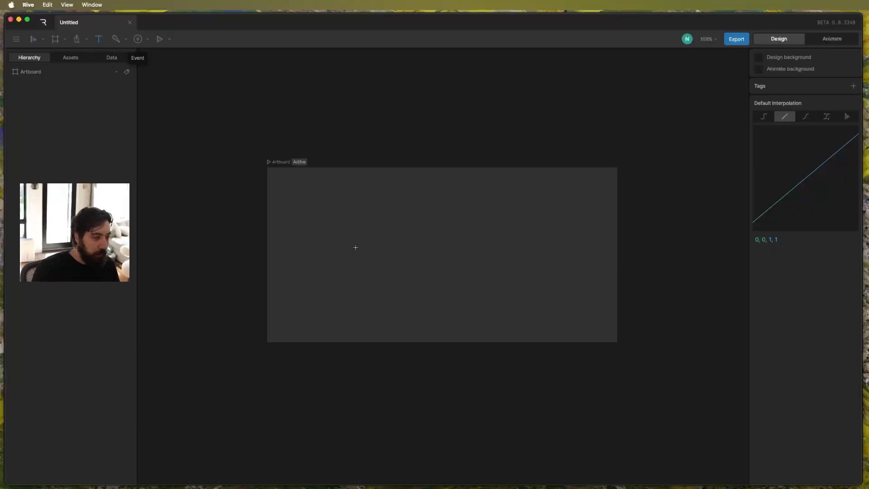
click(370, 250)
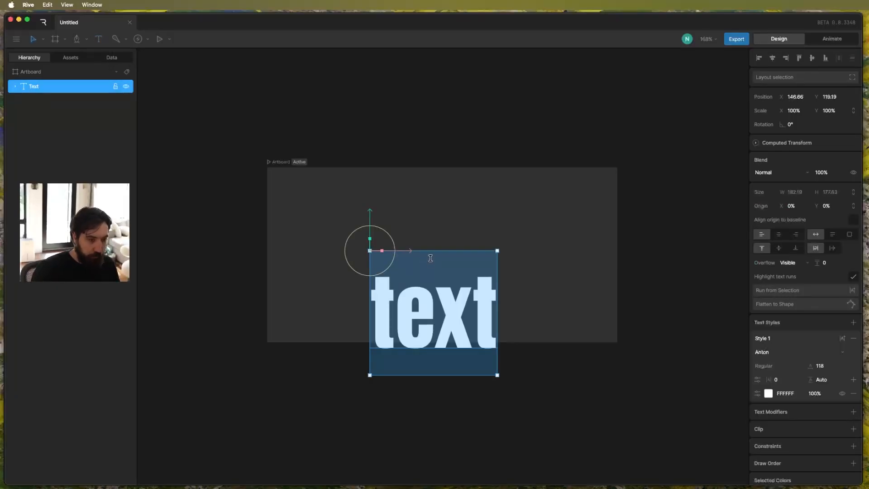
text(N)
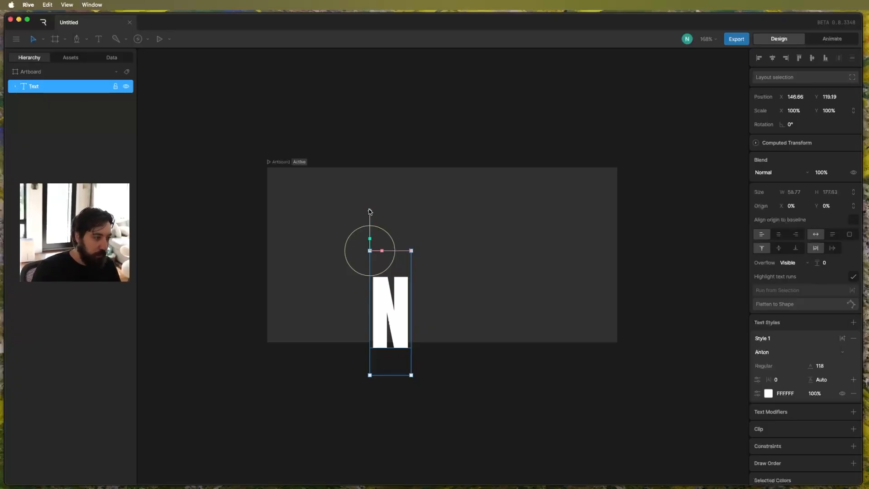
drag(370, 211, 371, 153)
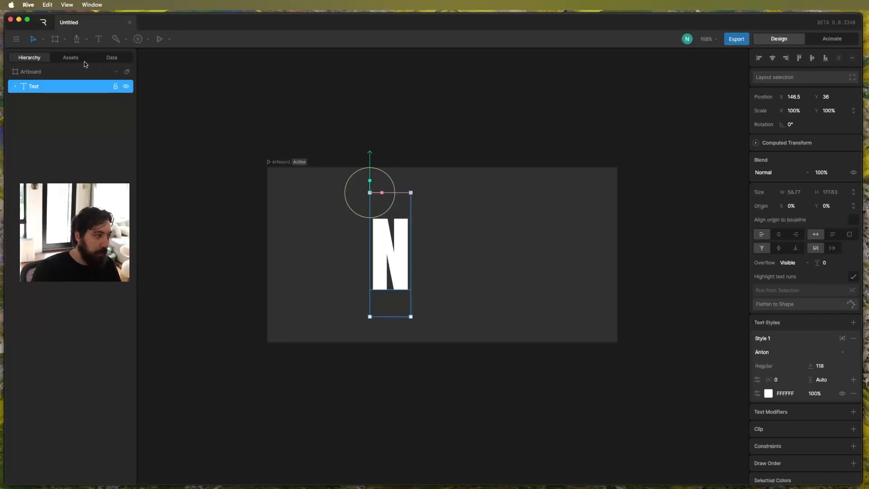
click(61, 55)
click(25, 59)
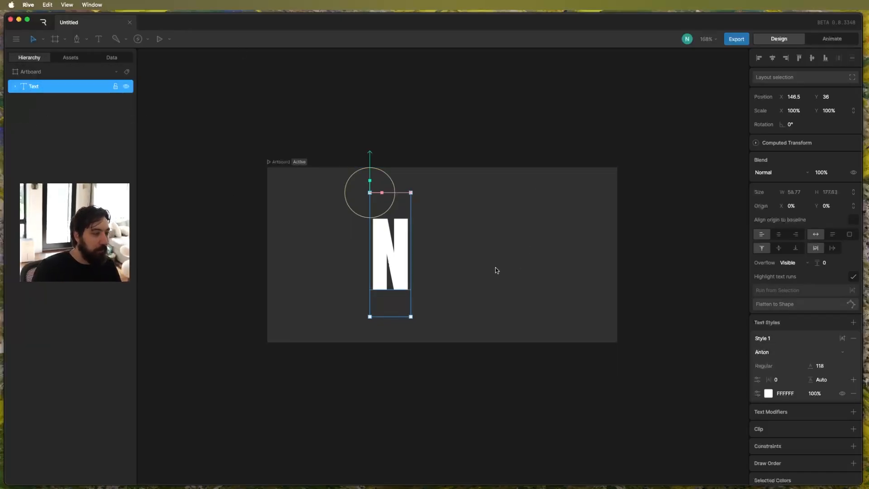
Duplicate the N to its right at about X 198 and change the copy's text to "I".
drag(381, 240, 434, 261)
double_click(434, 261)
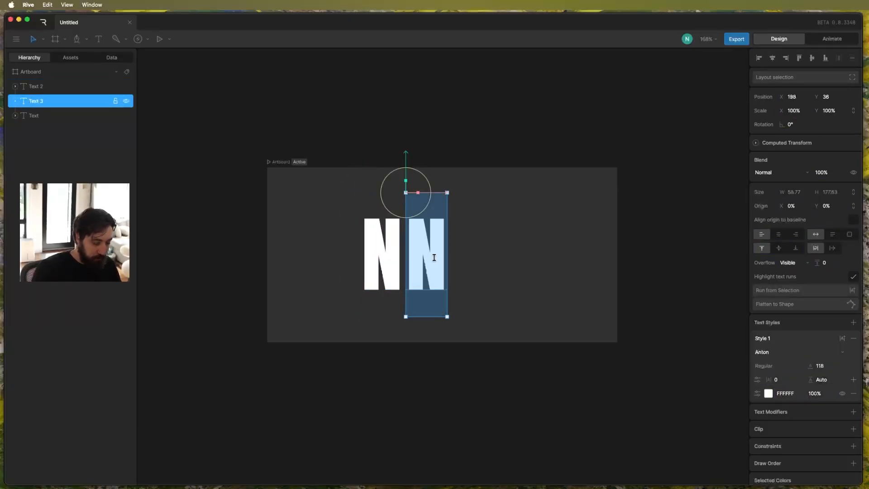
text(I)
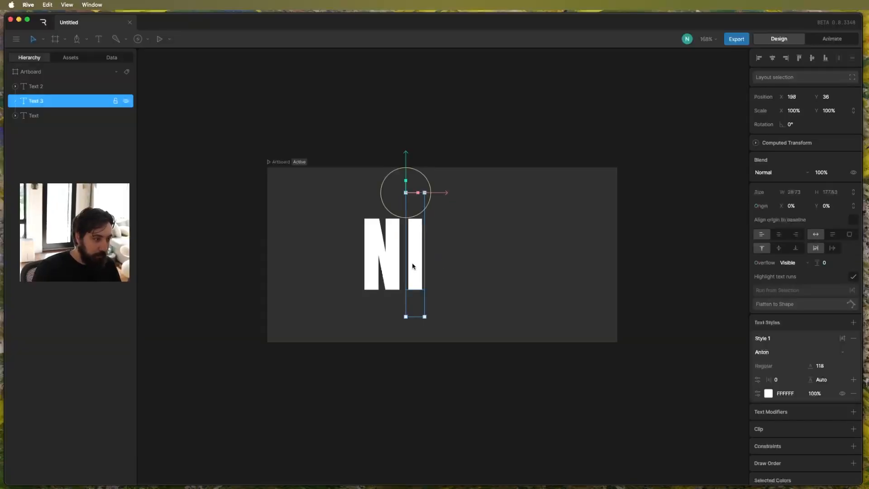
Duplicate the I to its right at about X 233 and change the copy's text to "C".
double_click(440, 266)
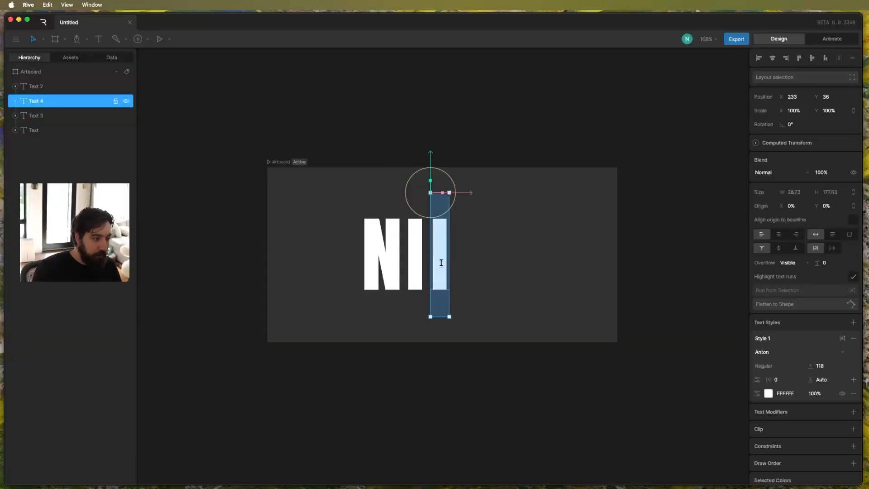
text(C)
key(Escape)
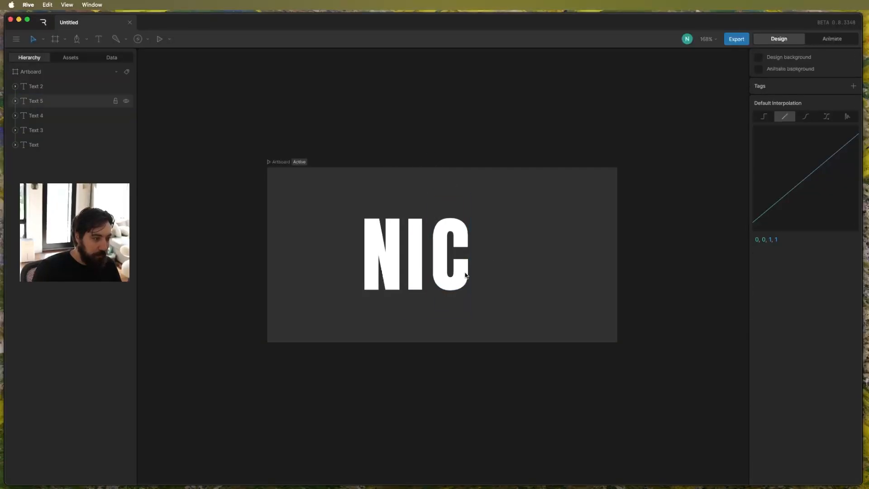
Duplicate the C, change the copy's text to "K", and position it beside the C at X 289, Y 36.
drag(462, 275, 489, 276)
double_click(486, 274)
text(K)
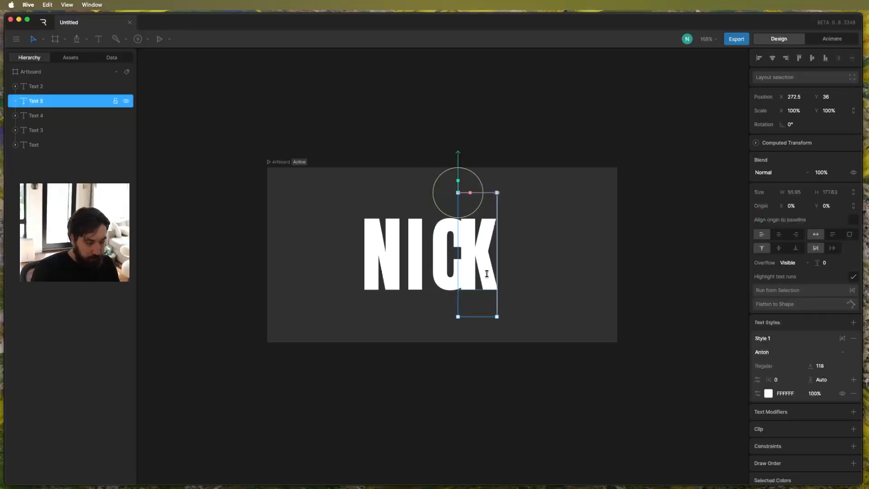
key(Escape)
click(483, 271)
drag(483, 270, 496, 271)
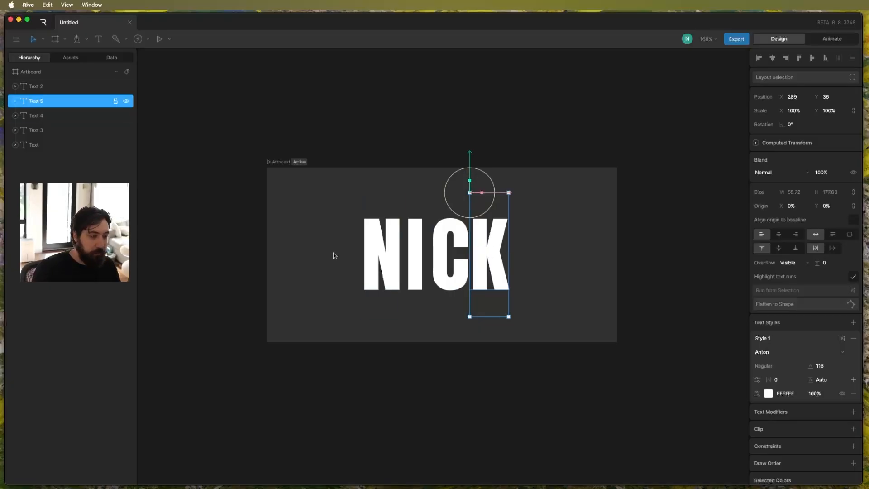
Shift all the letters together toward the artboard's middle, and set their origins to 50% X and 50% Y.
drag(334, 255, 509, 275)
click(545, 264)
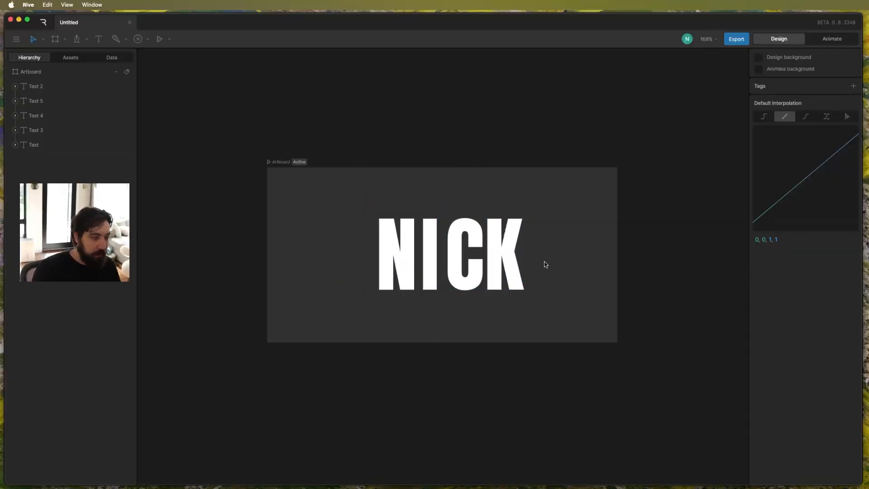
drag(327, 232, 620, 307)
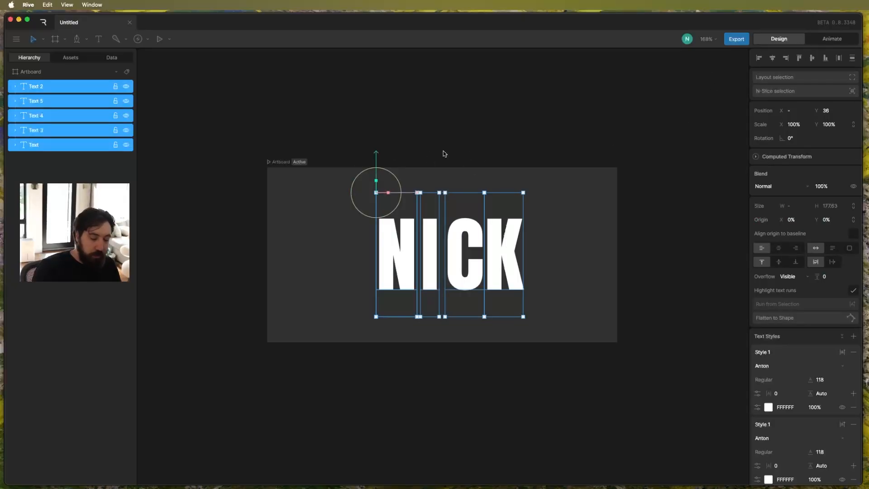
key(y)
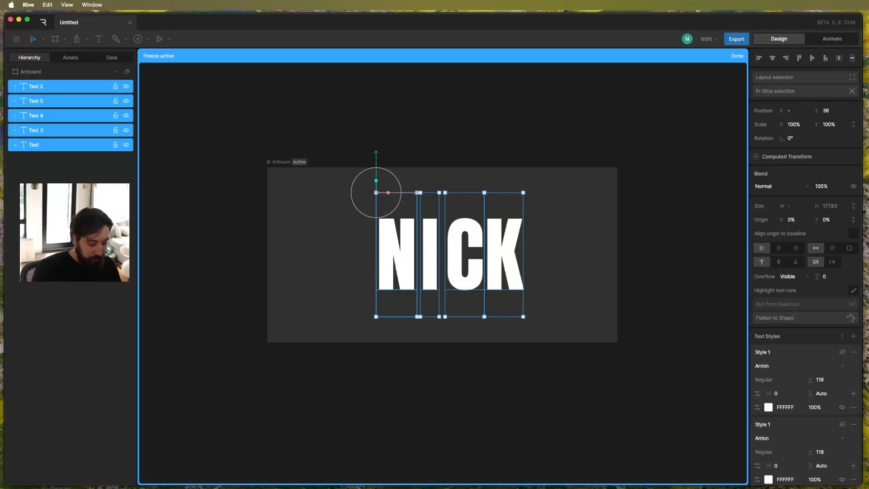
key(y)
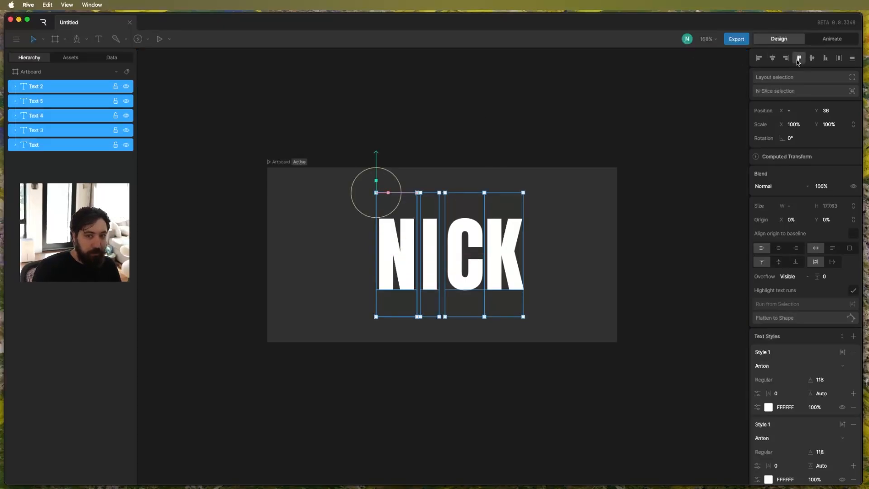
key(alt)
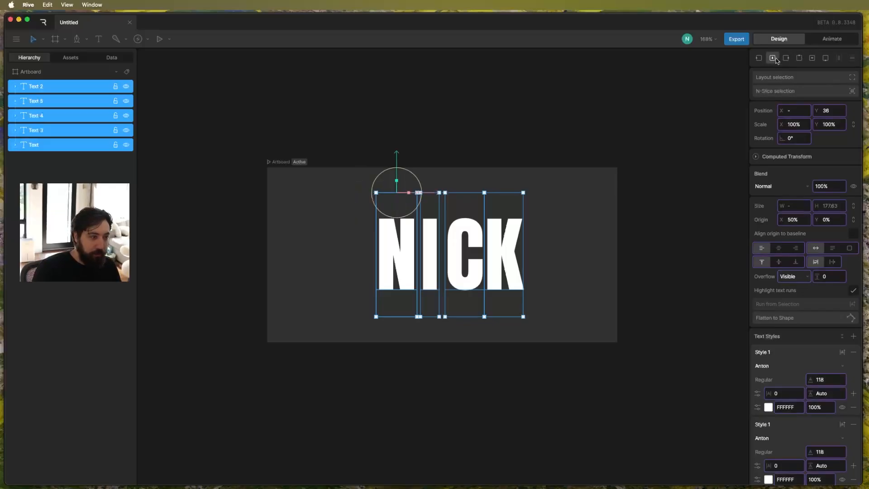
click(697, 101)
Nudge the C slightly left to even out the spacing between the letters.
click(431, 252)
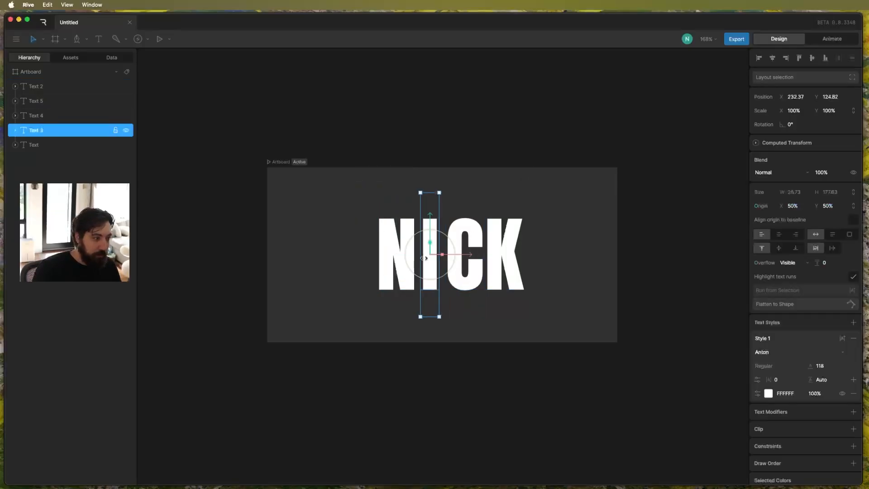
click(467, 254)
click(624, 252)
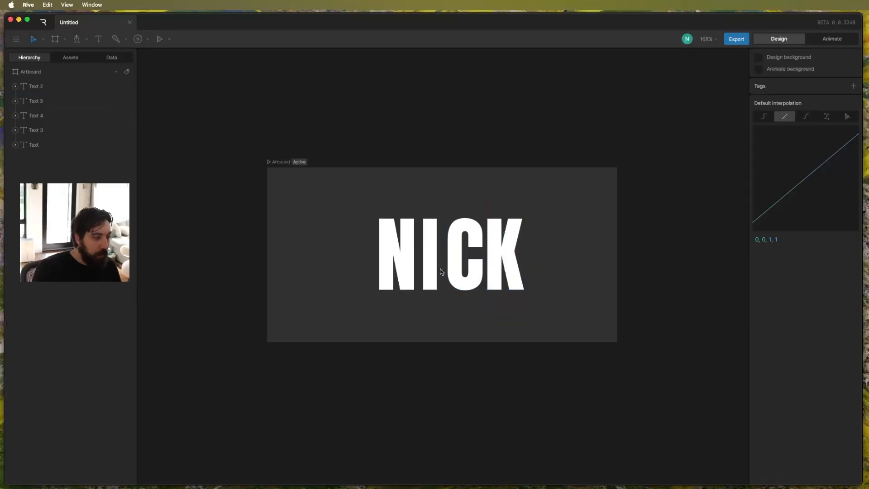
click(463, 274)
drag(462, 274, 460, 275)
Separate the duplicate N overlapping the first letter and delete it, leaving a single N.
click(397, 277)
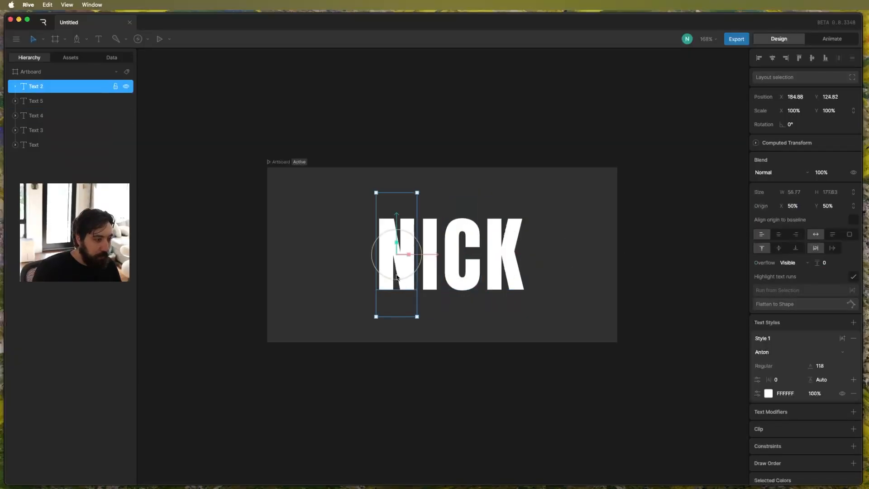
drag(393, 277, 357, 277)
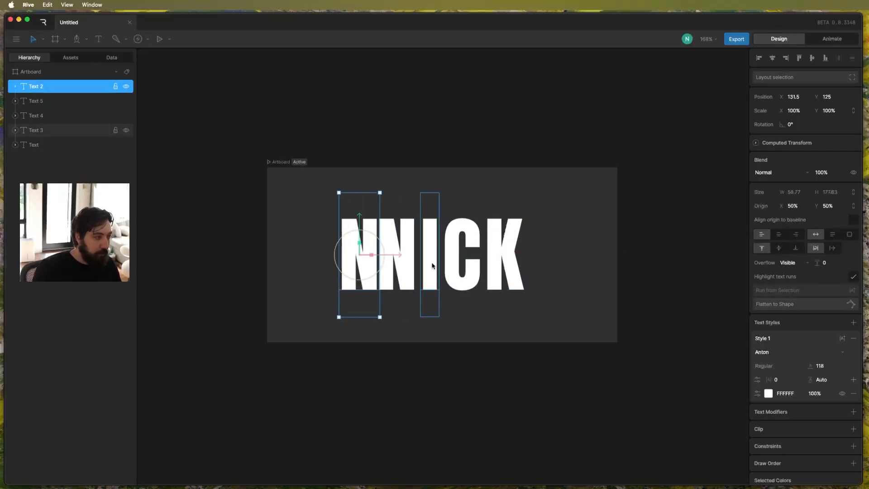
key(Delete)
click(398, 273)
click(538, 304)
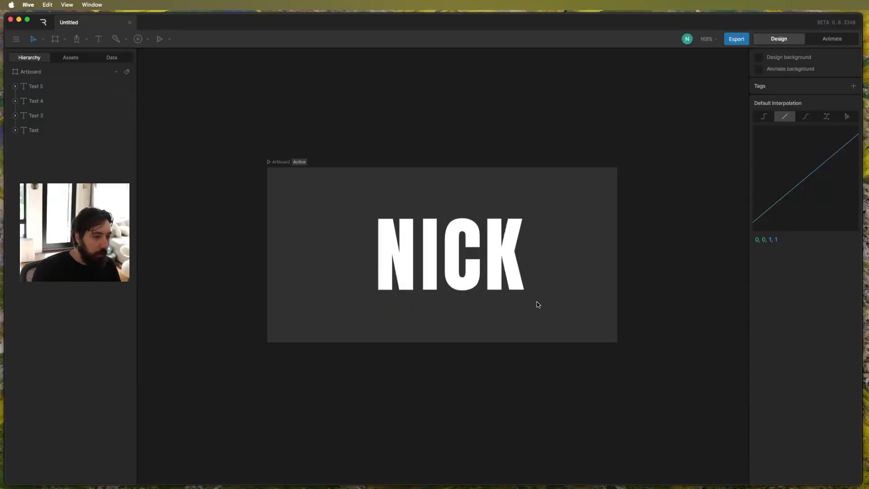
Switch to animation mode and enlarge the timeline area, keeping the artboard in view with the N selected.
click(425, 248)
click(396, 256)
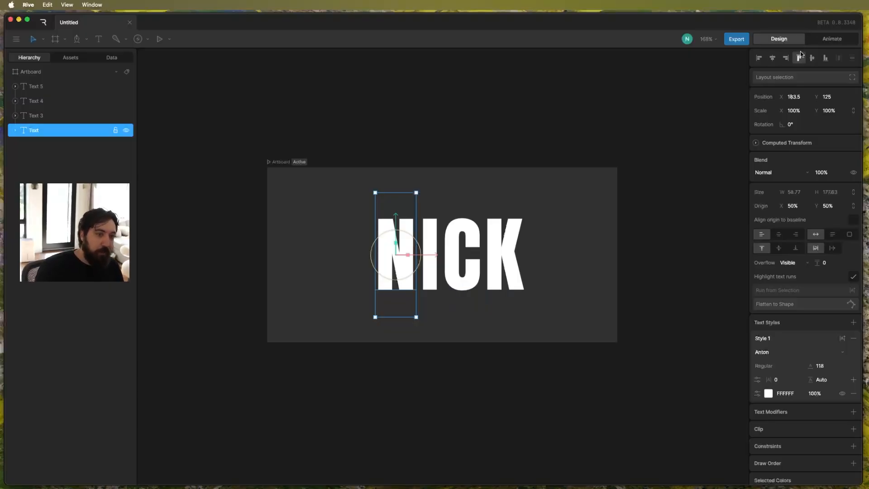
click(831, 39)
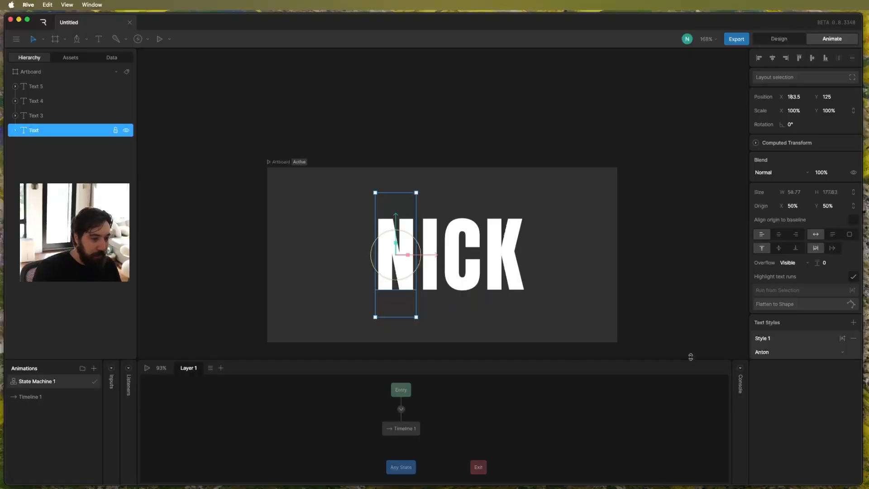
drag(691, 356, 688, 294)
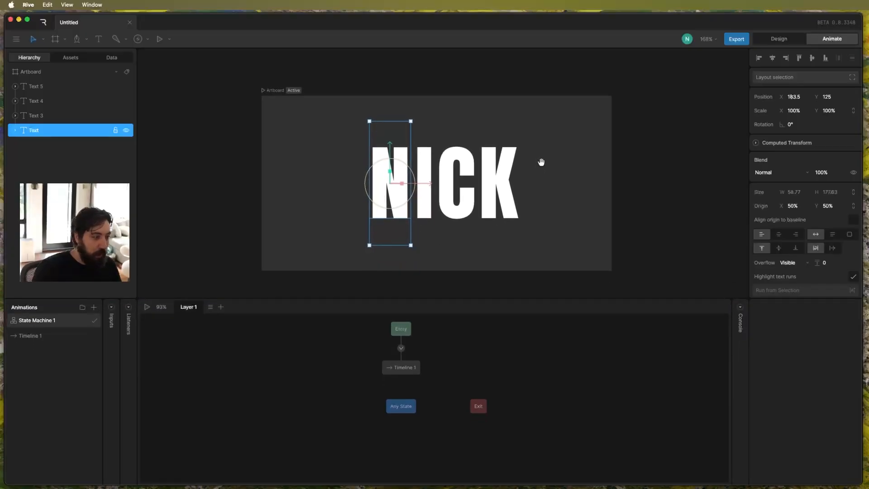
scroll(528, 209, up, 3)
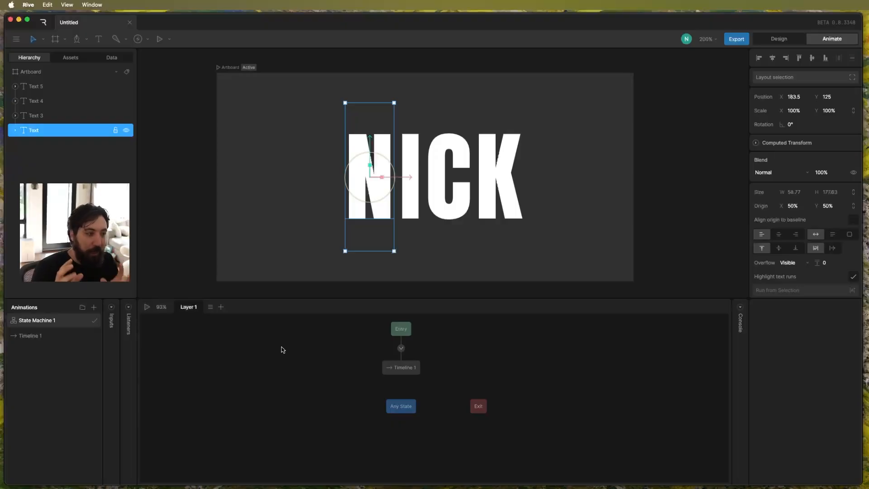
Rename the existing timeline as "idle" and duplicate it twice.
double_click(37, 337)
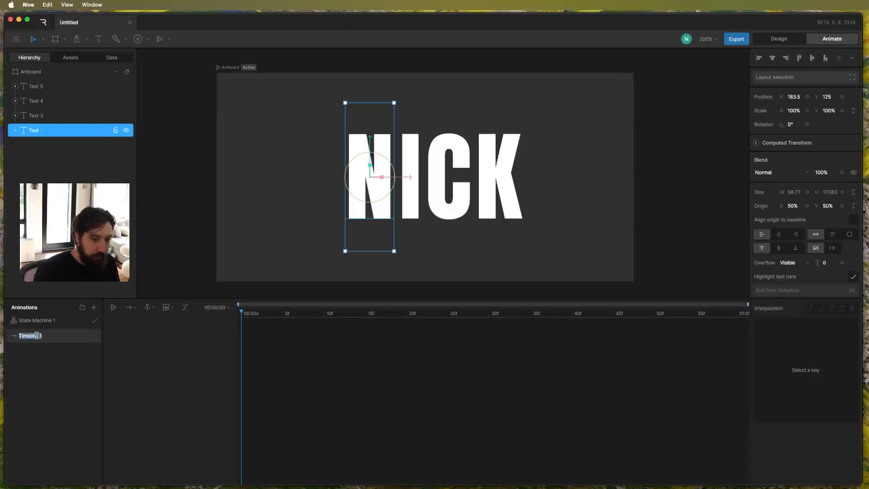
text(idle)
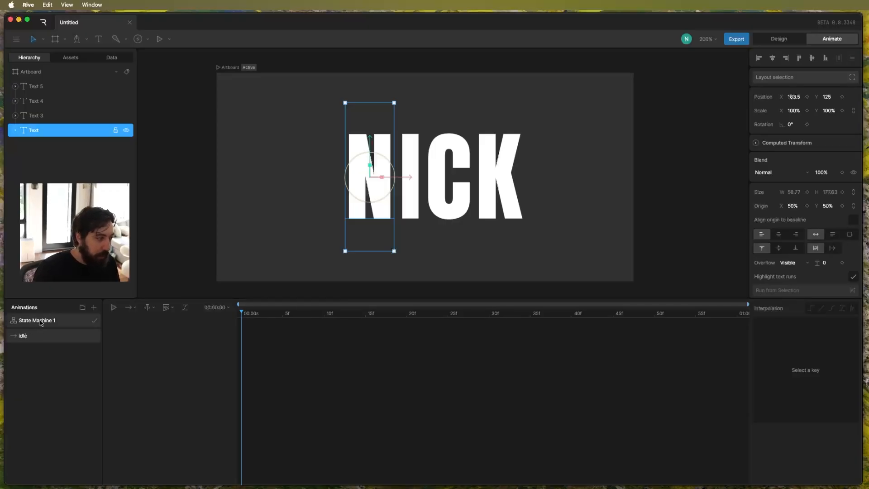
click(40, 322)
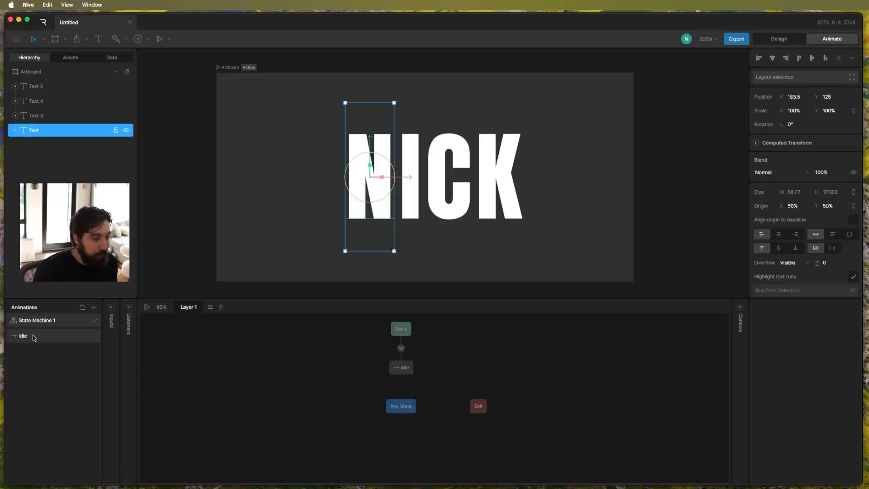
right_click(33, 339)
click(52, 367)
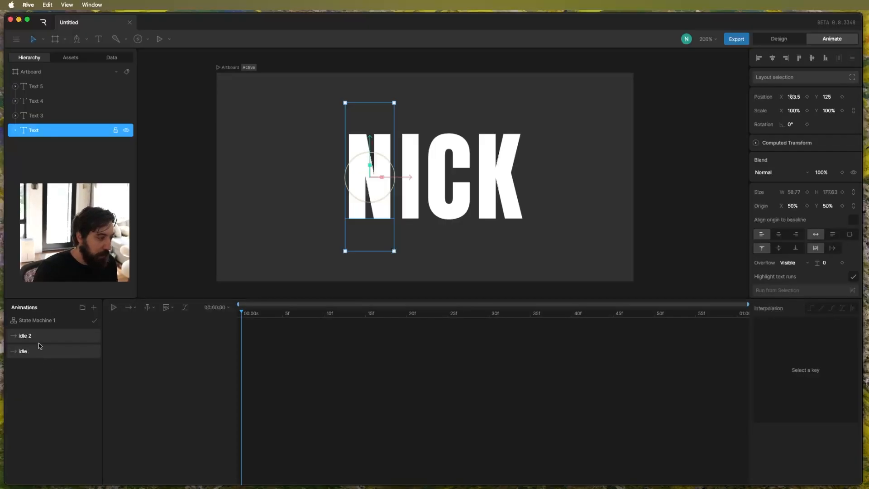
right_click(35, 339)
click(58, 367)
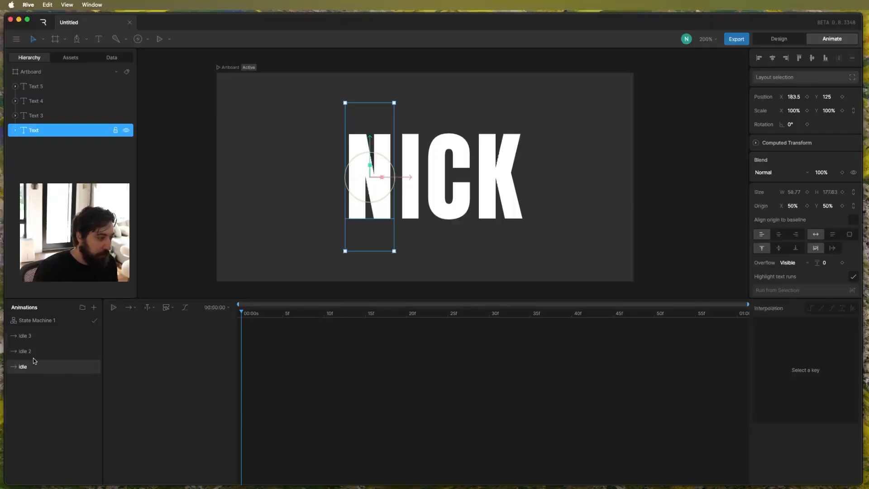
Rename the two duplicated idle timelines as "hover" and "click".
double_click(35, 353)
text(hover)
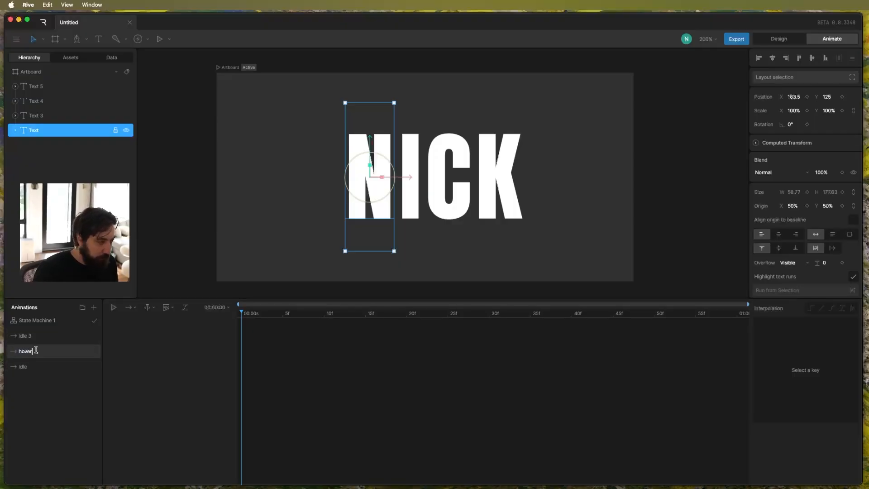
key(Return)
double_click(27, 336)
text(click)
key(Return)
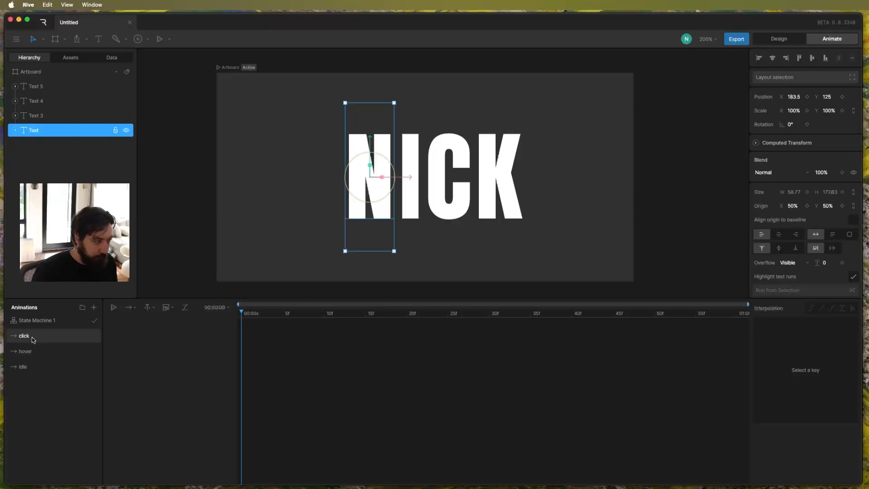
In the idle timeline, keyframe the Y position of all four letters at frame 0 and copy those keys to frame 30.
click(32, 368)
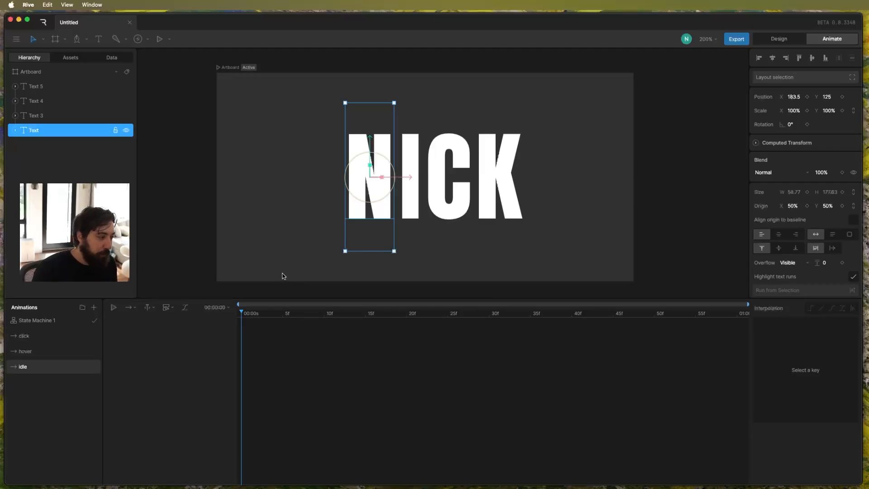
drag(271, 232, 539, 167)
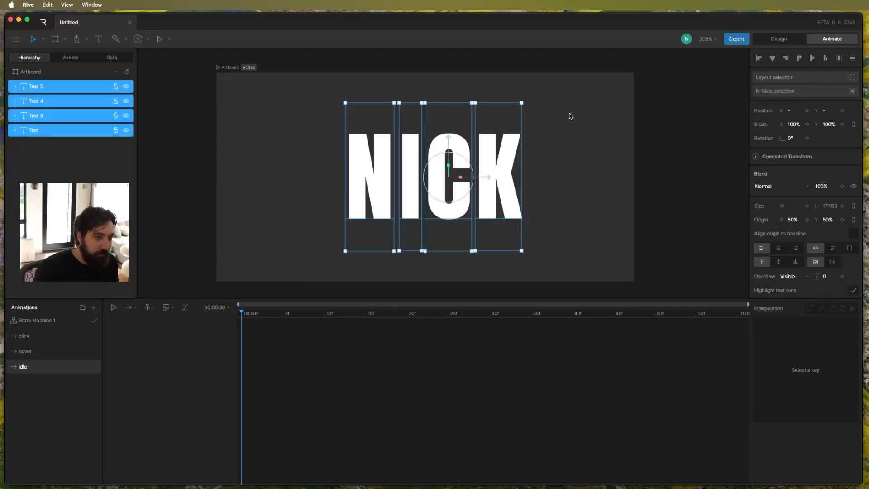
click(842, 110)
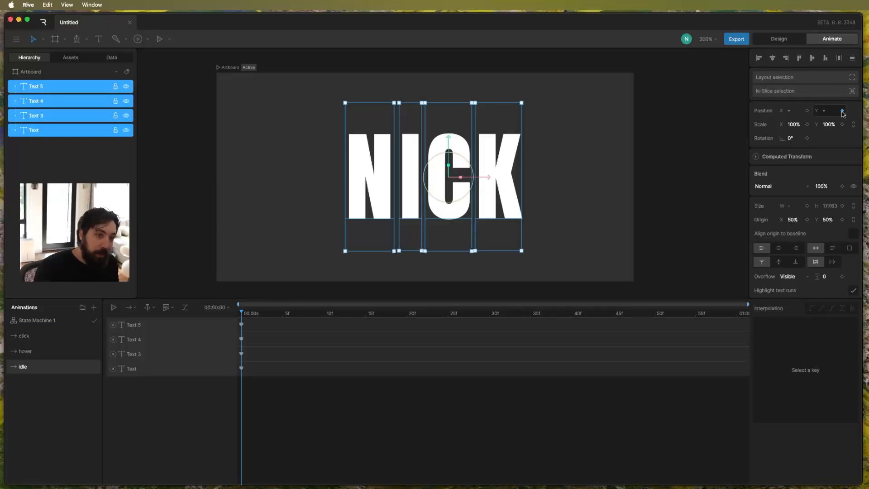
click(248, 314)
drag(249, 317, 491, 324)
drag(269, 384, 237, 317)
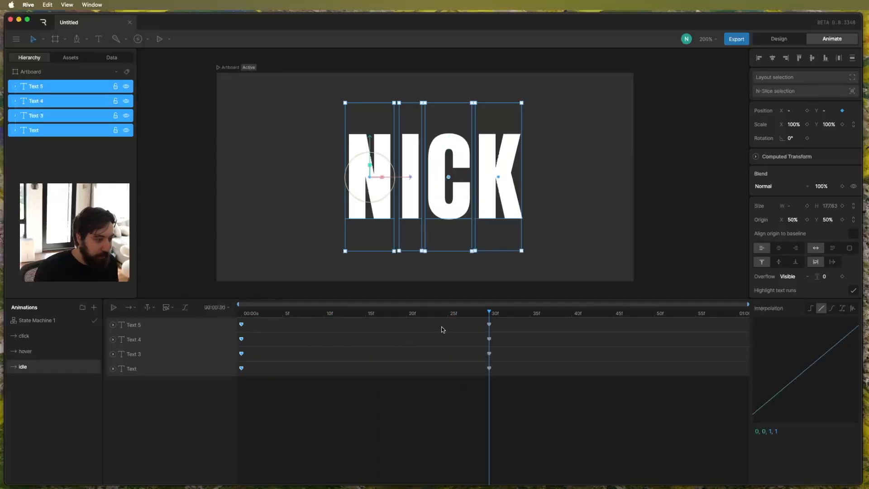
At frame 15 of the idle timeline, keyframe all four letters about 15 units higher in Y.
drag(450, 313, 252, 319)
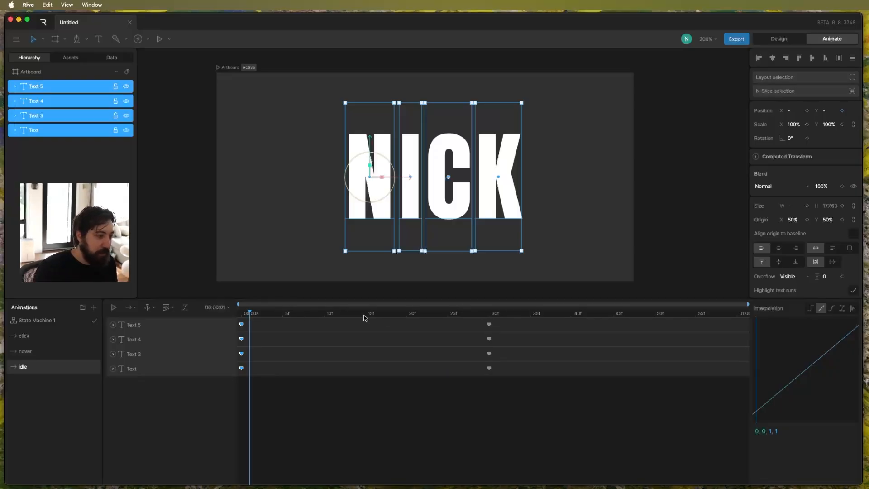
drag(372, 317, 365, 319)
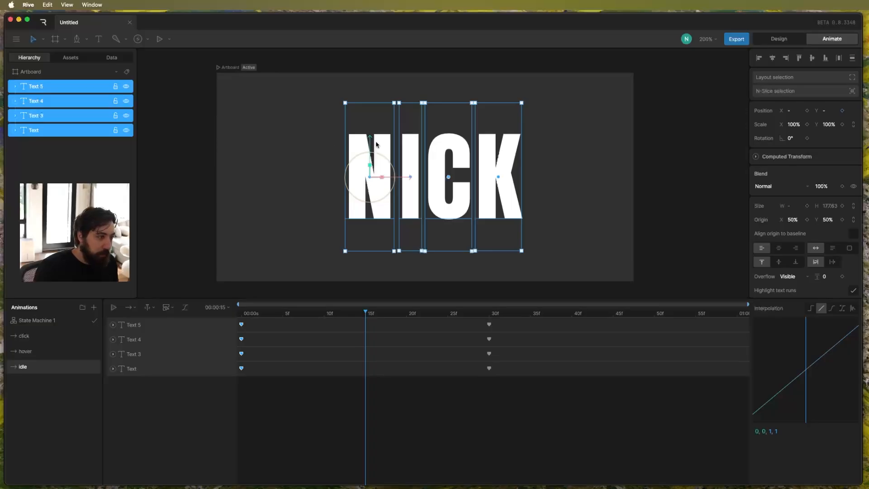
drag(827, 112, 827, 112)
click(828, 112)
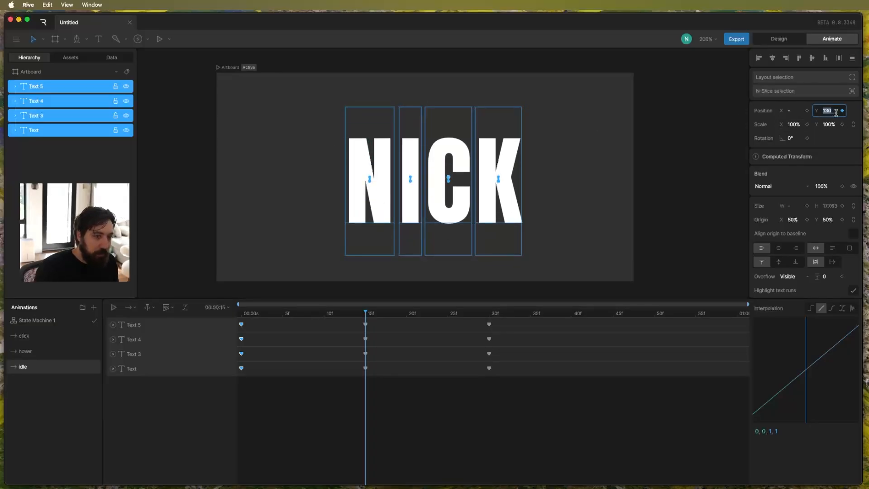
key(shift+Down)
key(shift+Down)
click(493, 403)
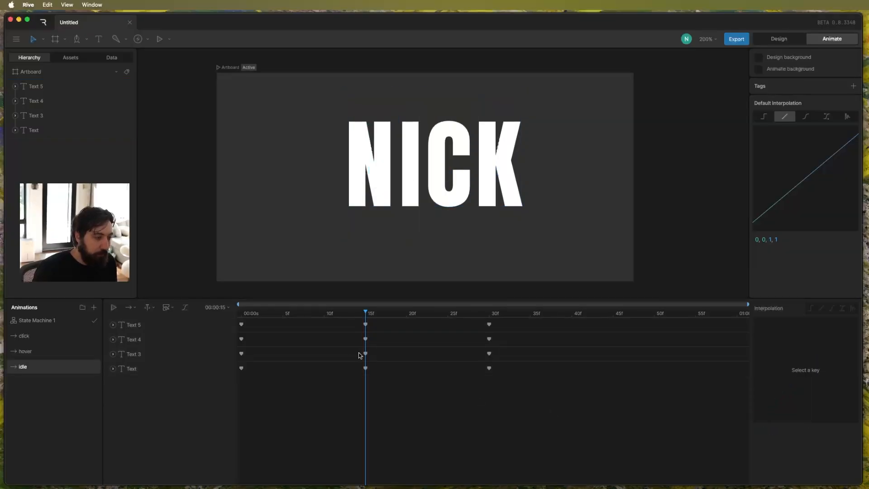
Set the idle animation's playback mode to Loop and preview it.
key(space)
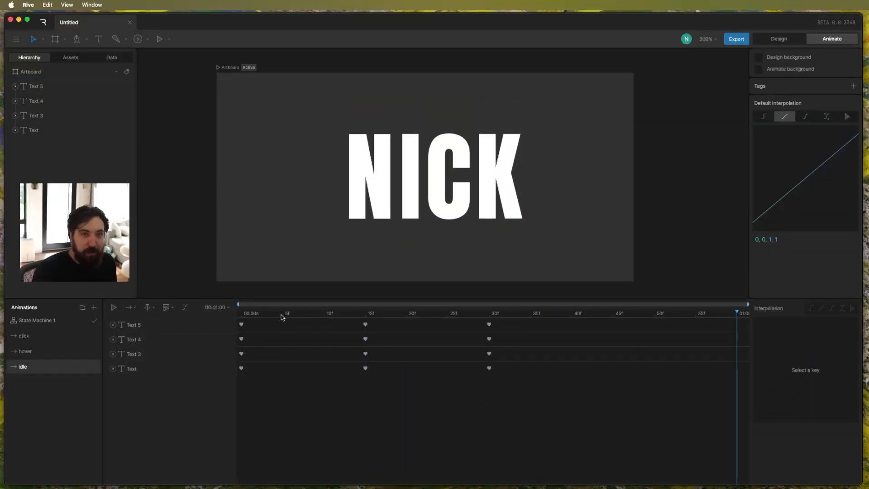
click(133, 308)
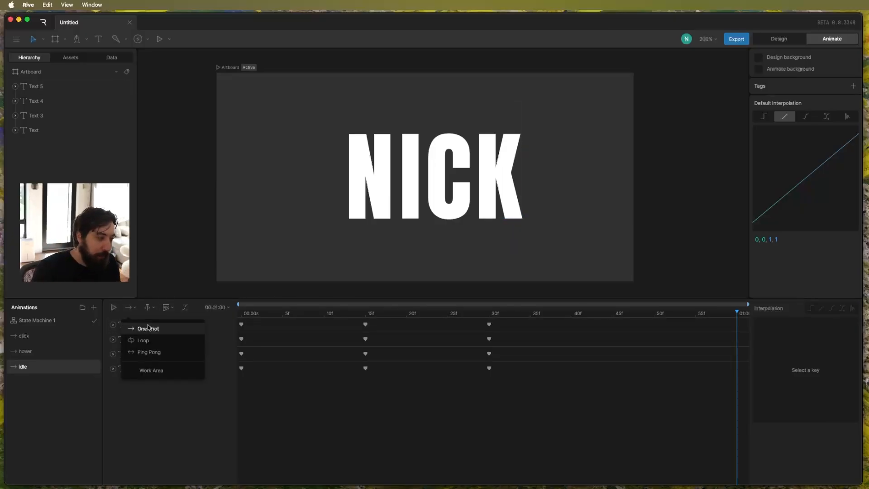
click(159, 340)
key(space)
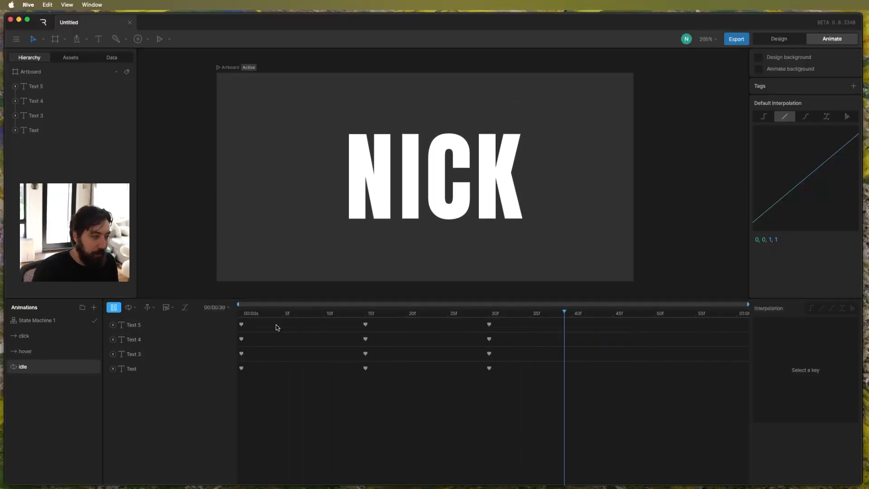
key(space)
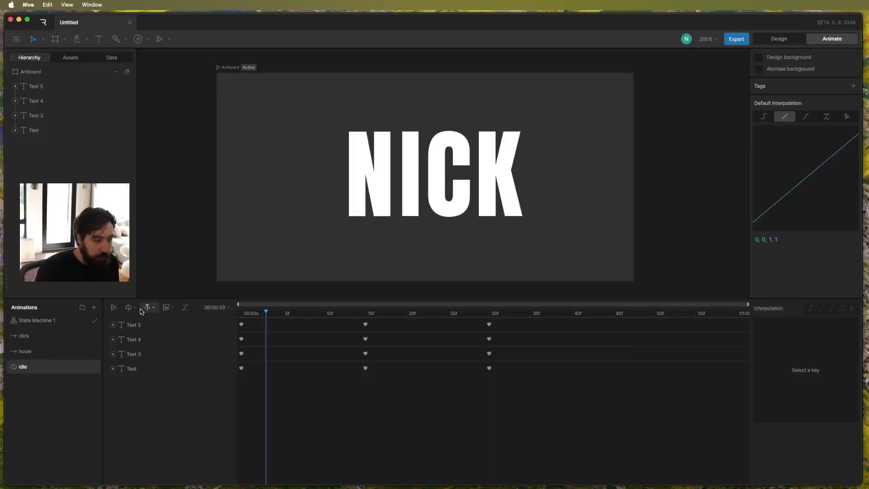
Enable the work area on the idle timeline and check the timeline's duration settings.
click(155, 307)
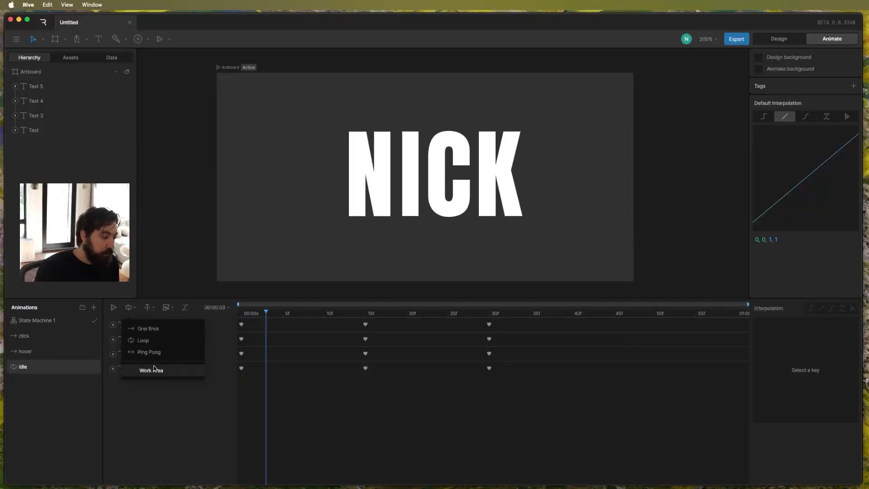
click(171, 369)
click(744, 317)
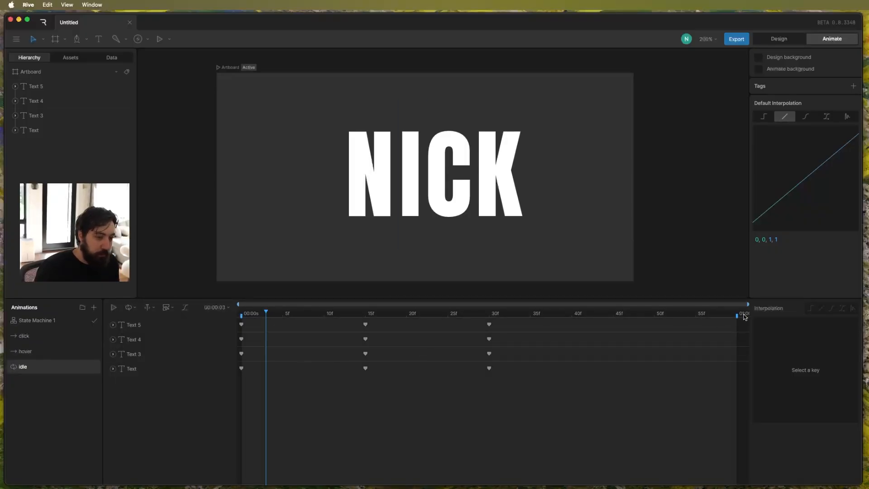
mouse_move(738, 315)
mouse_down()
mouse_move(563, 328)
mouse_move(745, 326)
mouse_up()
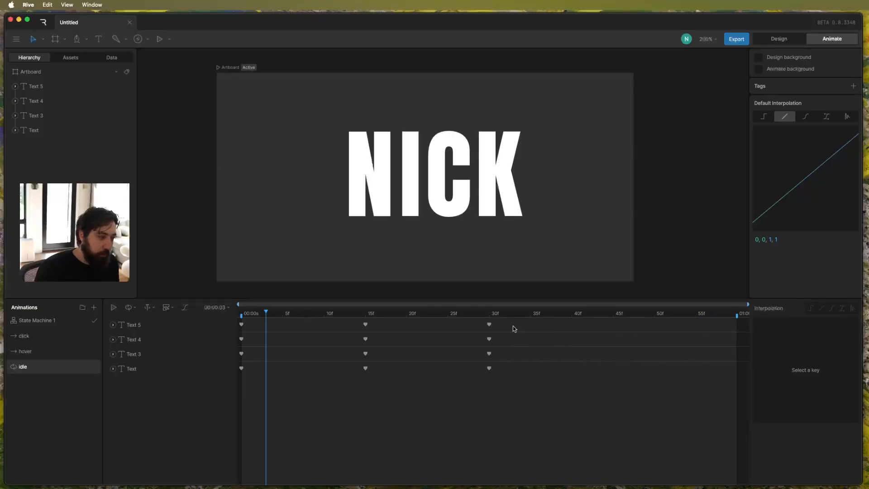
click(224, 309)
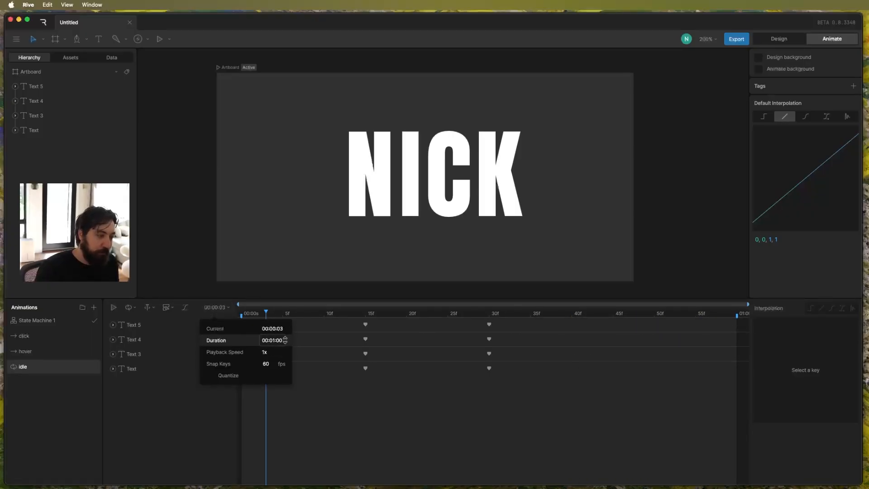
click(472, 380)
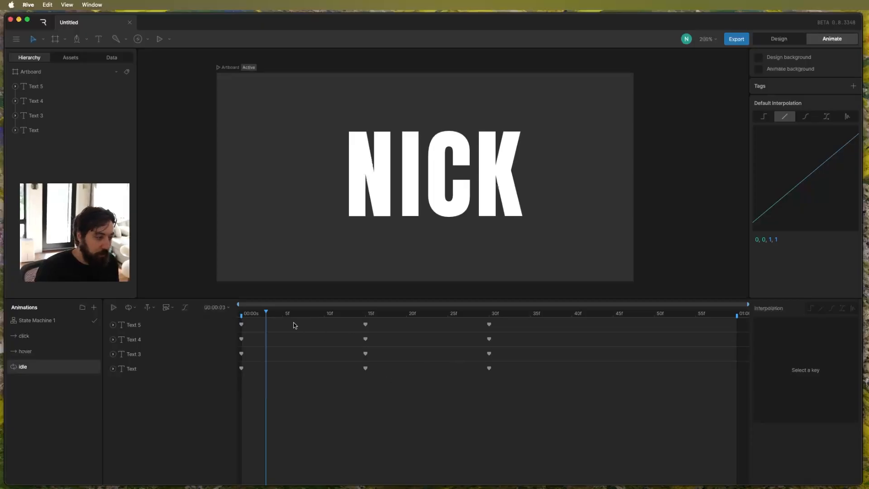
Give all letters' keys at frames 0 and 15 cubic interpolation with the curve 0, .75, .58, 1.
drag(267, 312, 213, 315)
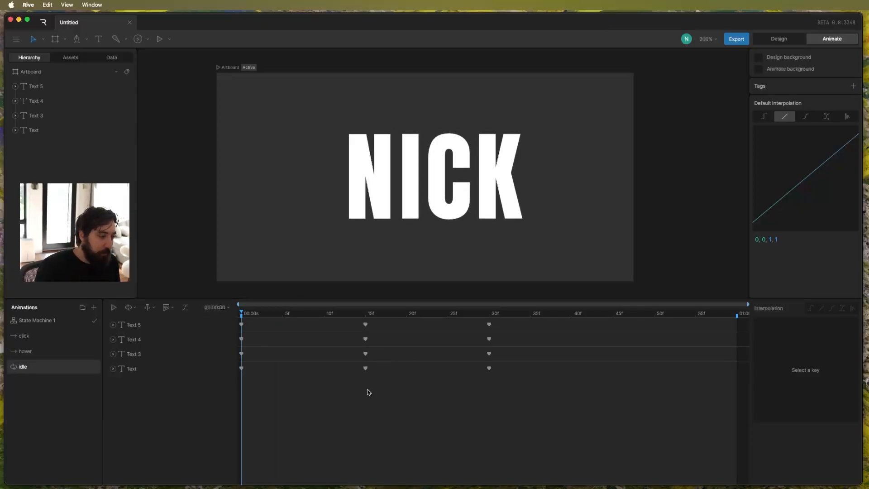
drag(382, 393, 222, 316)
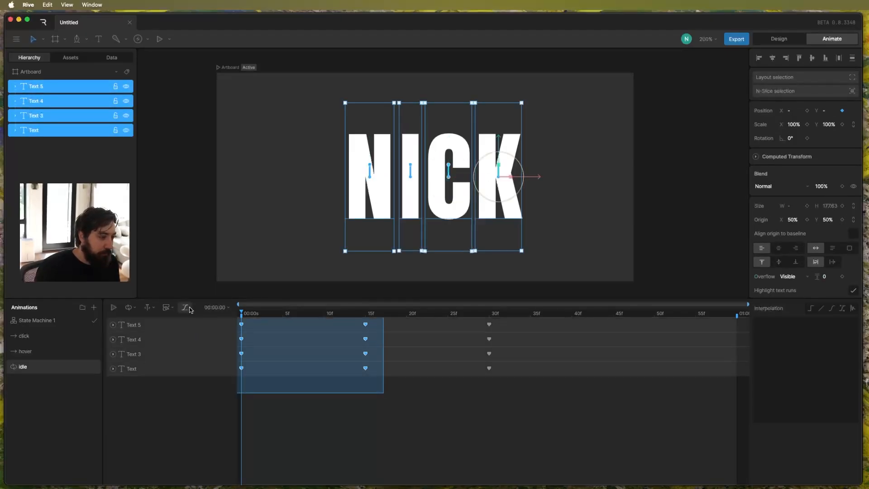
click(834, 310)
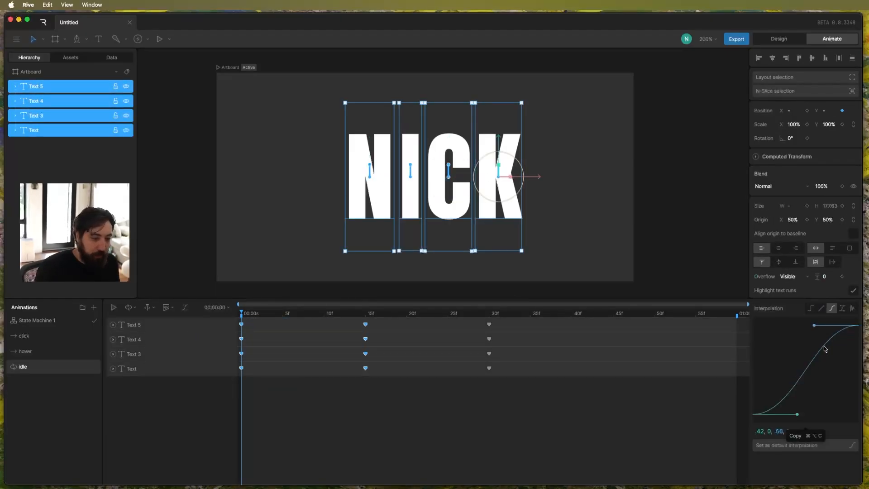
drag(797, 415, 746, 350)
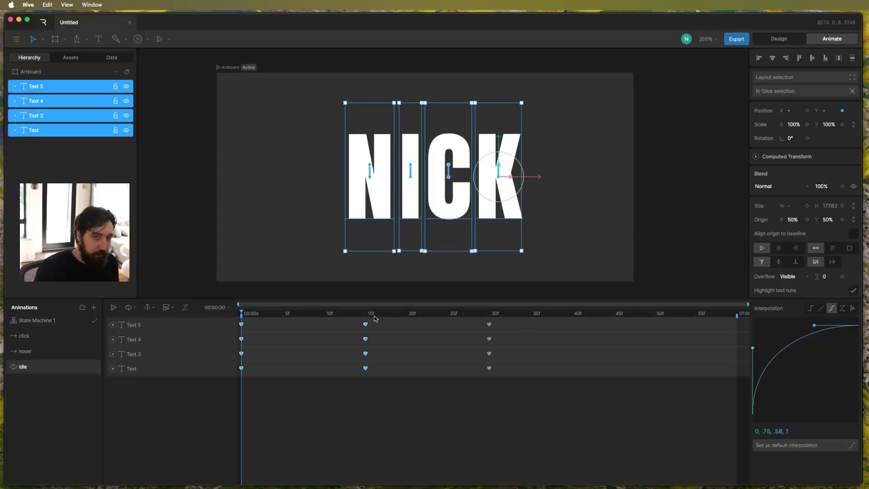
Give all letters' keys at frames 15 and 30 cubic interpolation with the curve .42, 0, 1, .3, and preview the idle animation.
drag(550, 397, 320, 312)
click(831, 309)
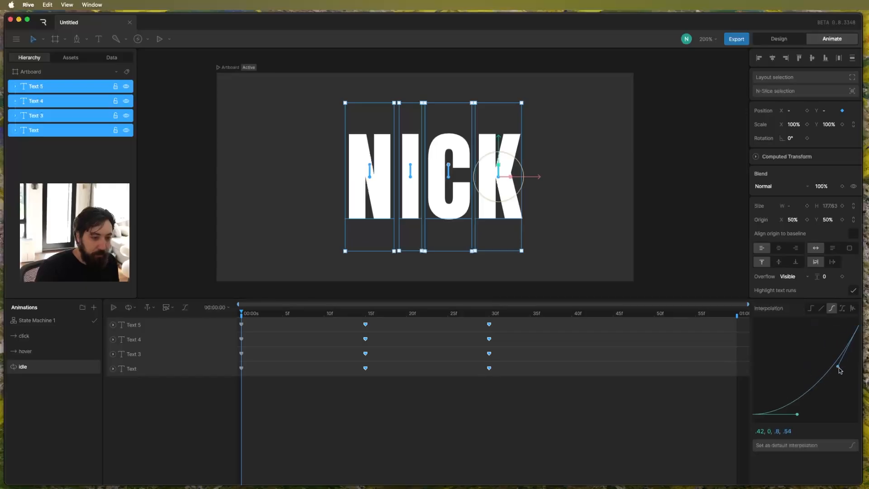
click(539, 395)
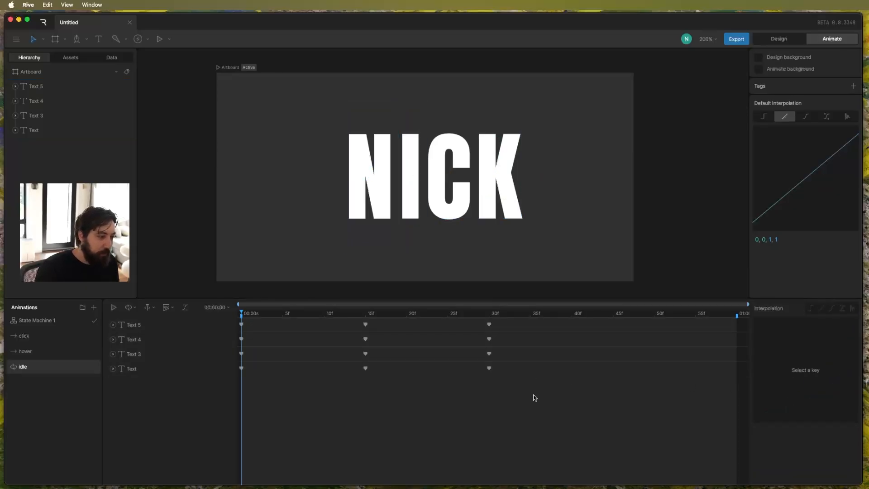
key(space)
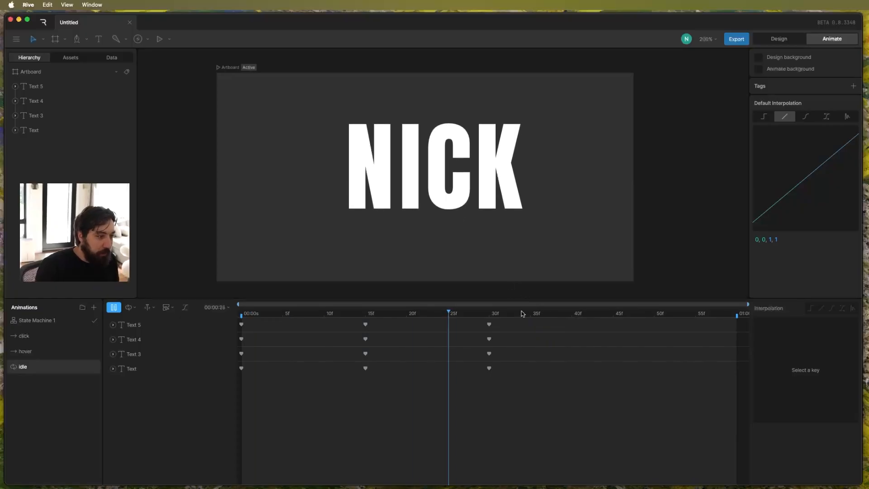
key(space)
Stagger the idle keys by delaying the second, third and fourth letters by 1, 2 and 3 frames respectively, and preview the result.
drag(517, 377, 393, 358)
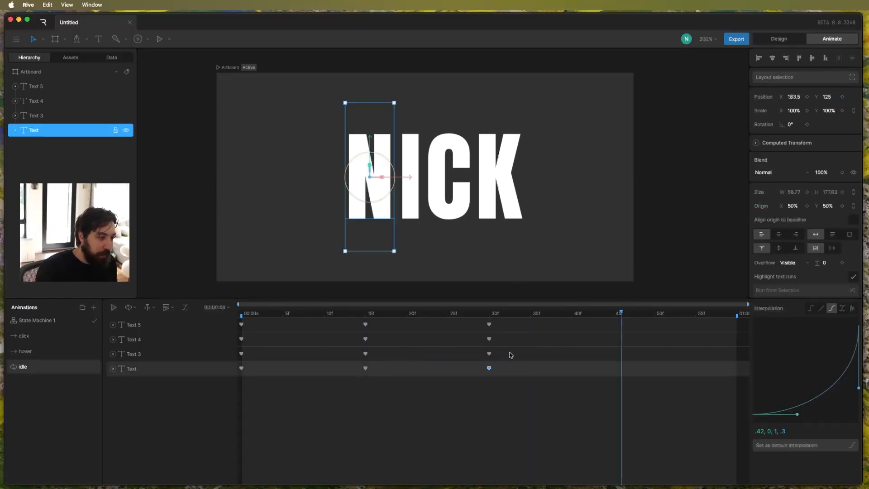
drag(511, 355, 240, 313)
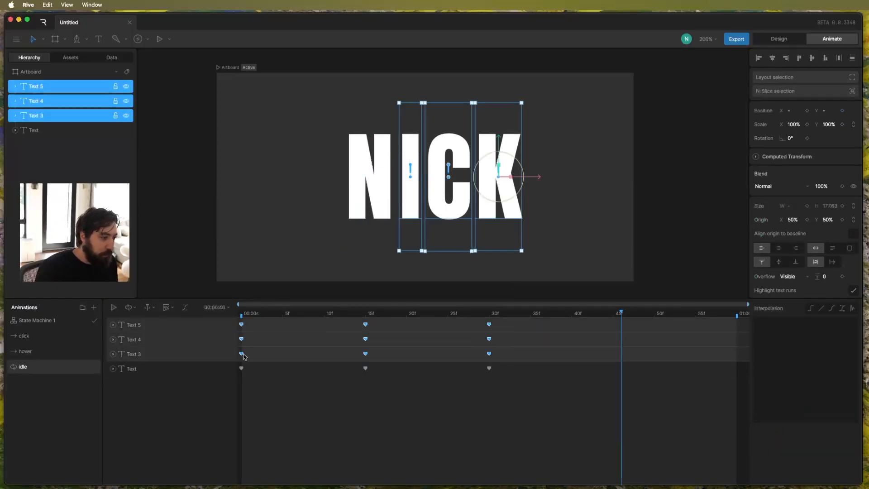
drag(243, 355, 247, 355)
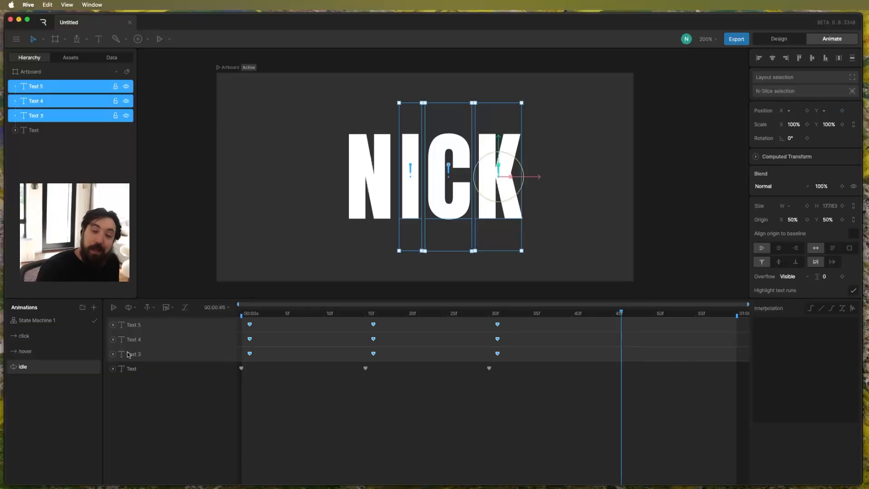
drag(510, 341, 523, 319)
drag(258, 324, 267, 324)
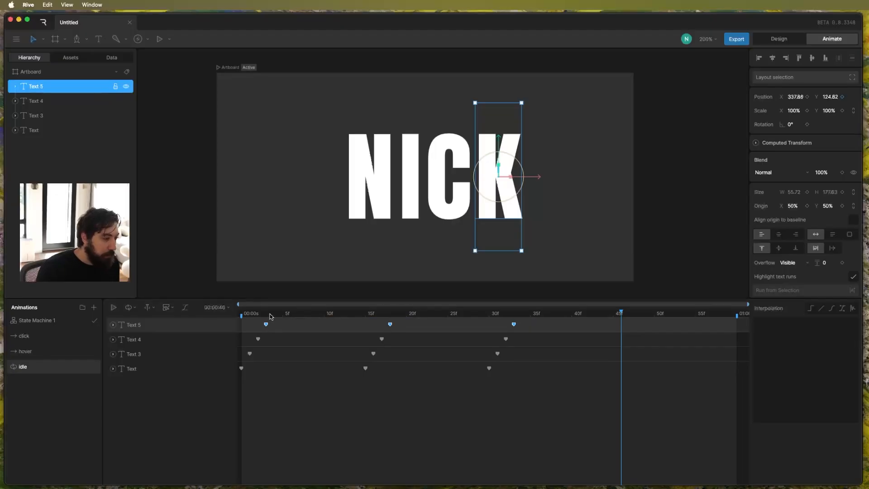
click(334, 398)
key(space)
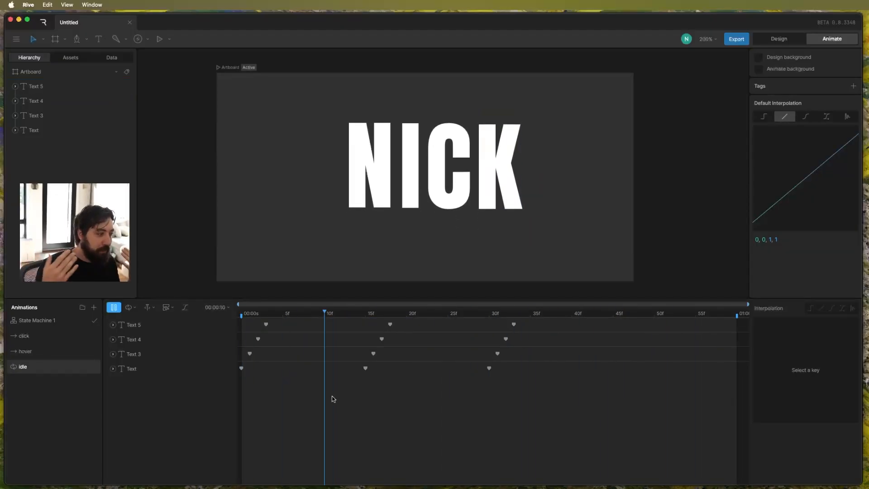
key(space)
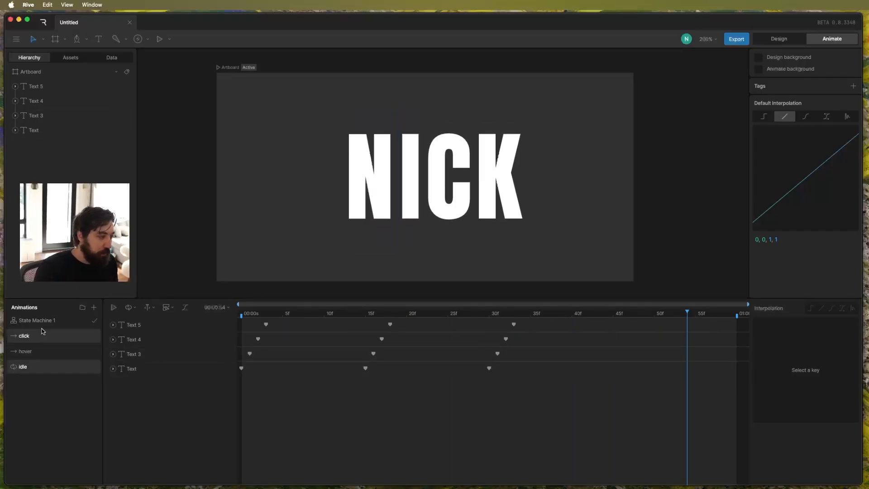
Open State Machine 1 and play it to examine how the entry flows into the idle state.
click(44, 320)
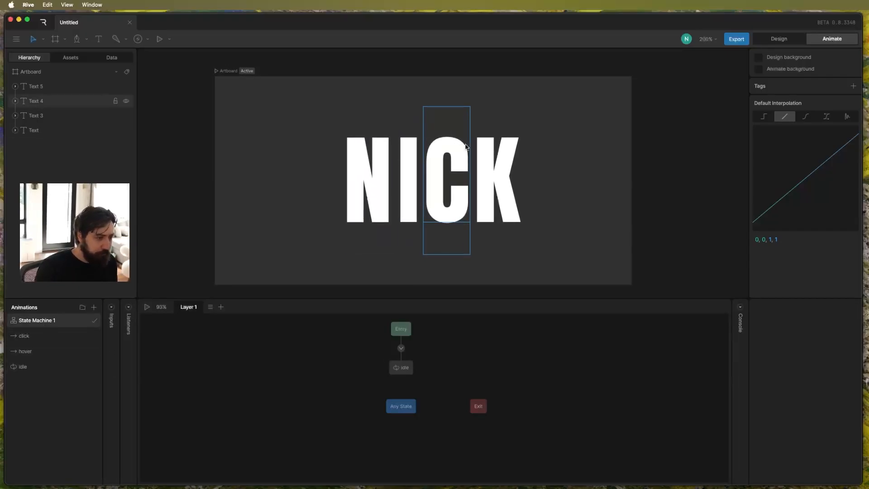
scroll(244, 287, down, 1)
scroll(299, 221, up, 1)
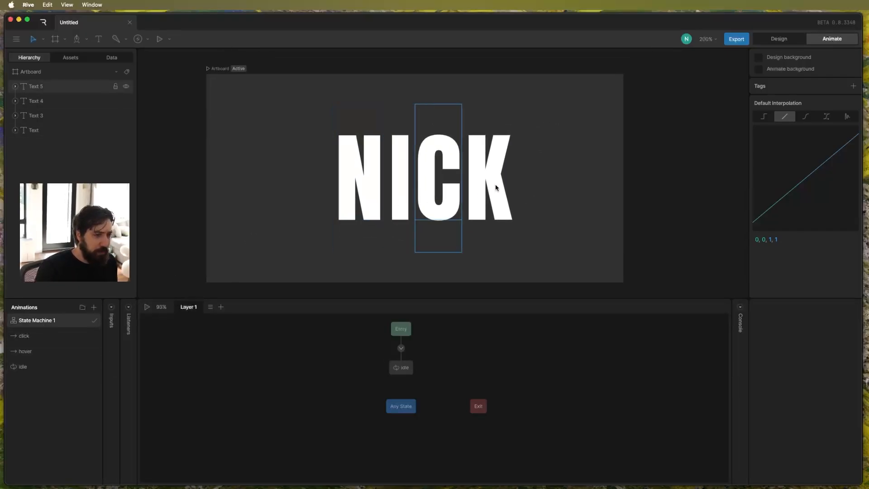
key(space)
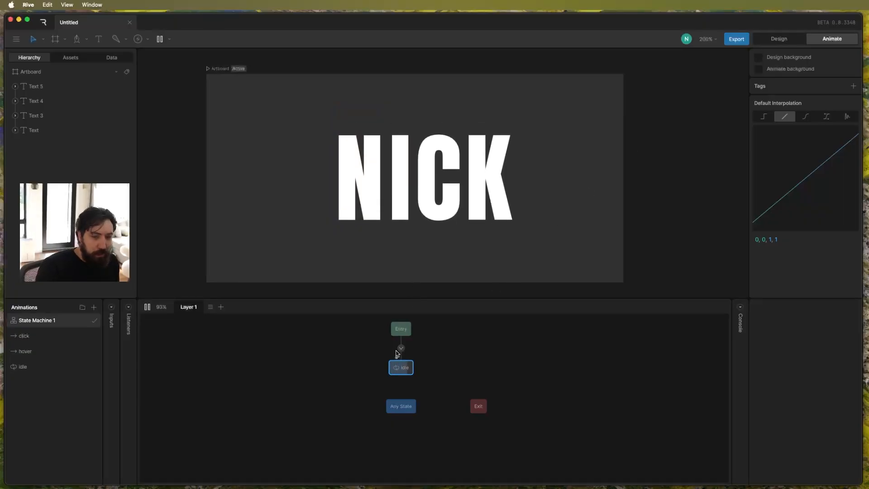
scroll(395, 351, up, 1)
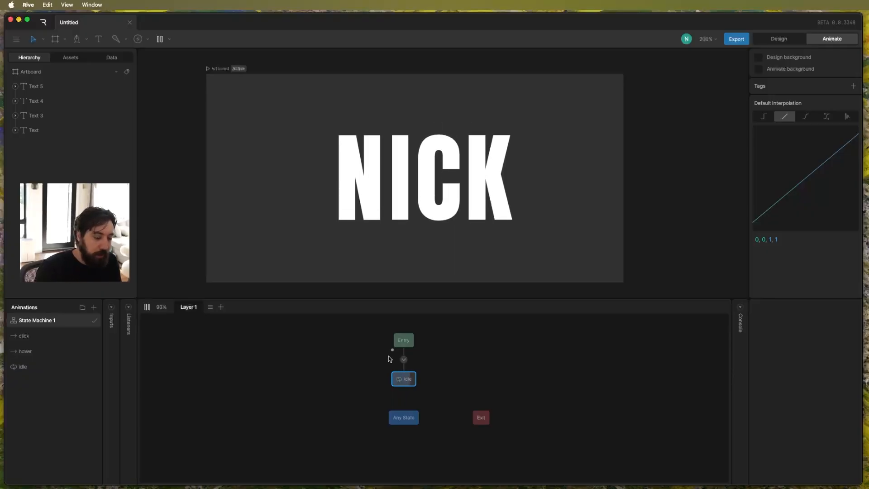
scroll(408, 372, up, 1)
scroll(415, 370, up, 2)
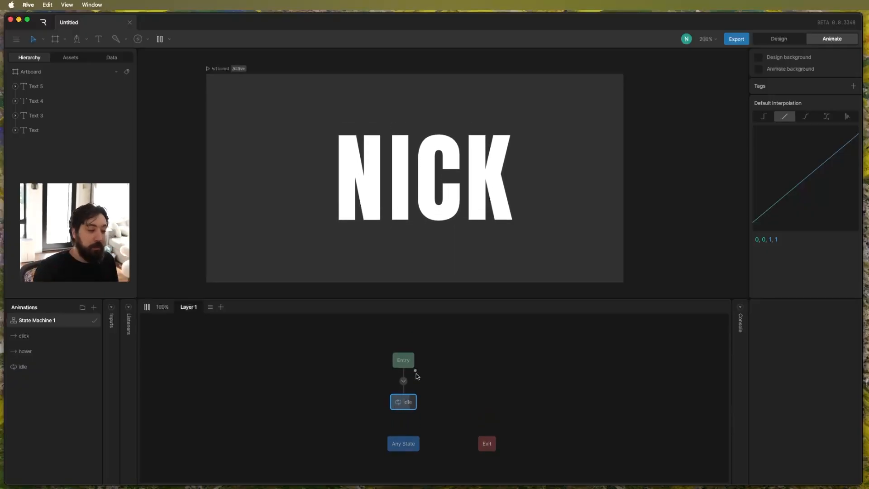
key(space)
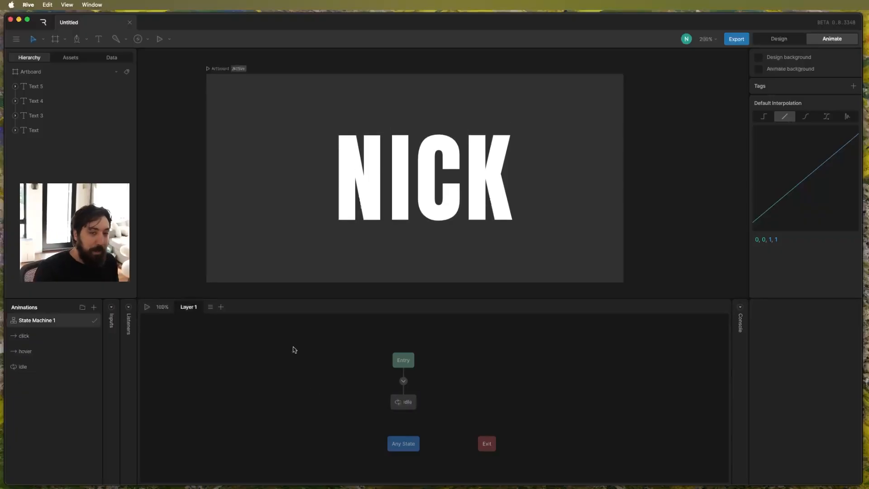
In the hover timeline, keyframe all four letters' X and Y positions at frame 0 and copy those keys to frame 30.
click(40, 351)
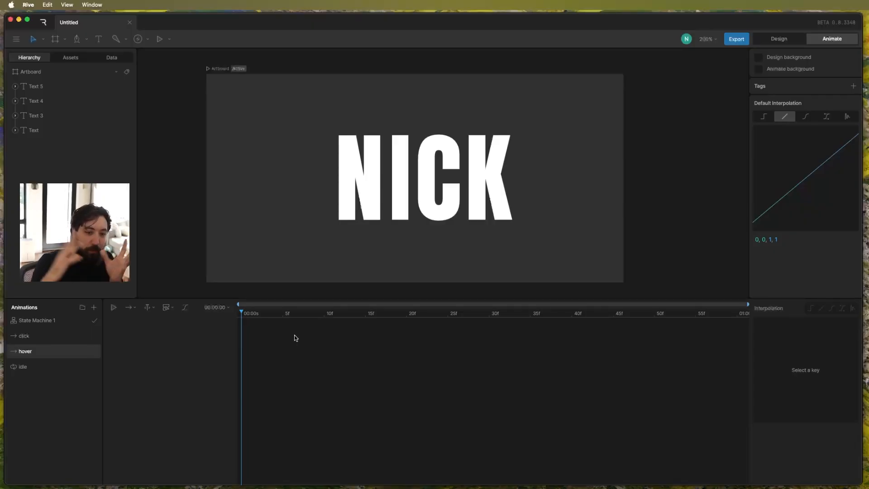
drag(291, 213, 516, 151)
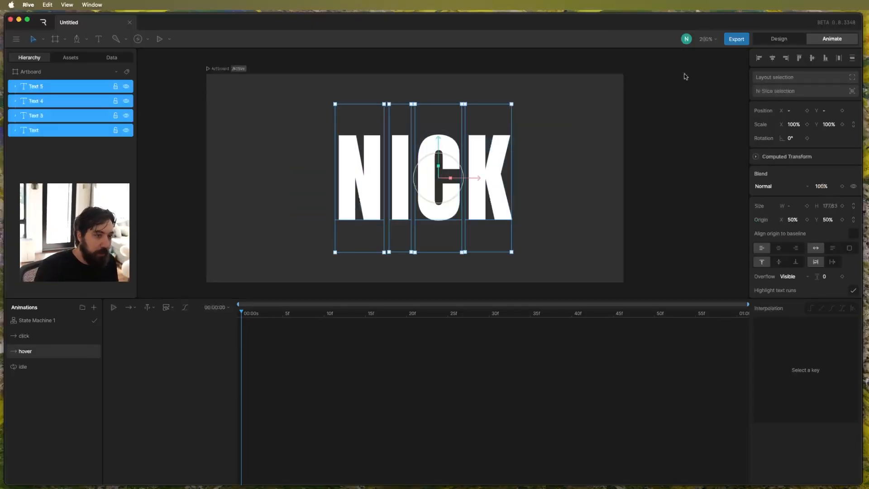
click(807, 111)
click(842, 110)
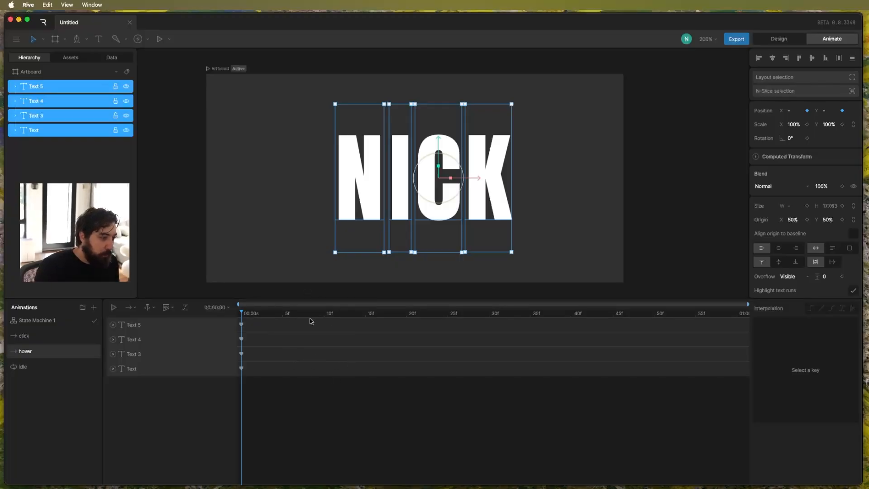
drag(267, 318, 487, 314)
drag(267, 397, 229, 322)
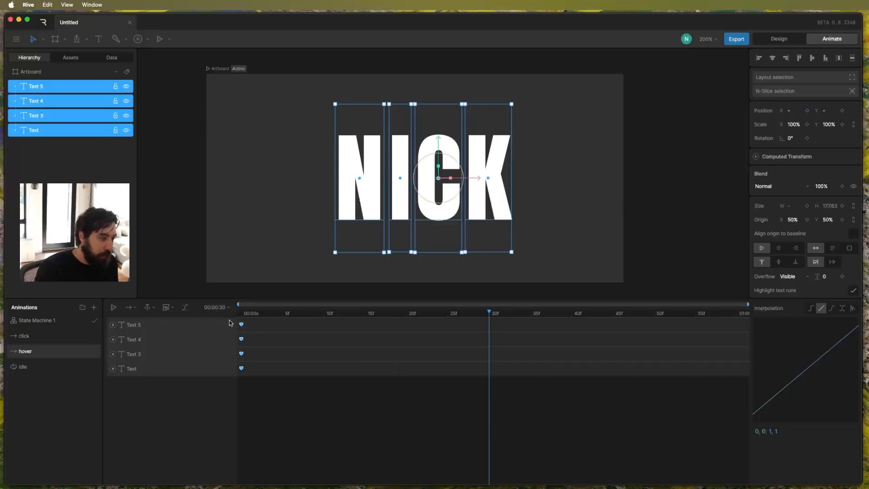
key(super+c)
key(super+v)
click(382, 377)
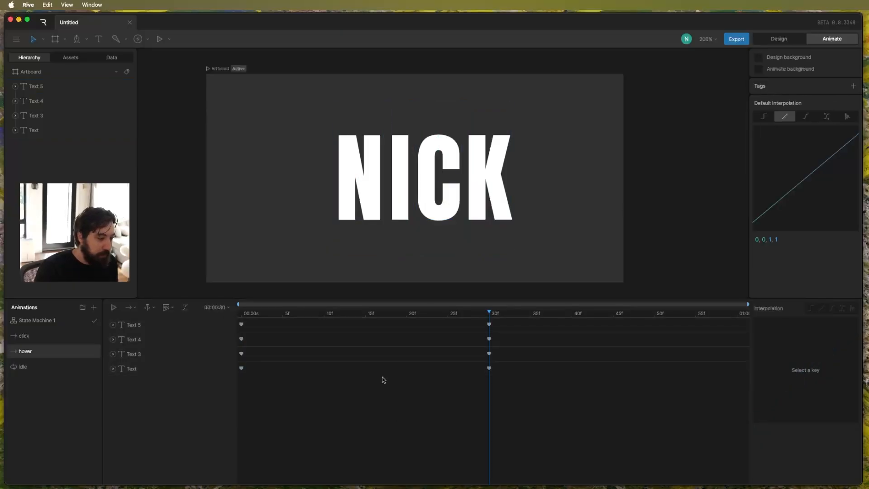
At frame 15 of the hover timeline, move the outer letters horizontally outward, the second letter up and the third down, and preview the motion.
click(365, 313)
click(369, 198)
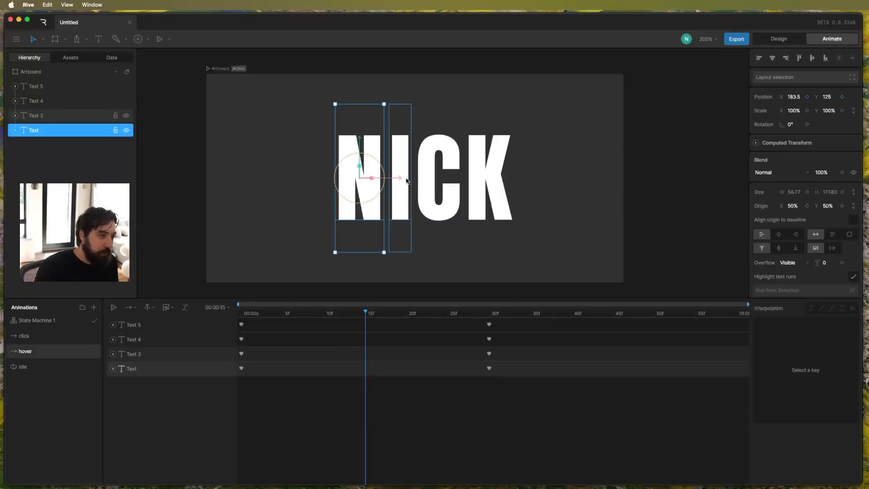
drag(400, 178, 289, 180)
click(497, 177)
drag(508, 178, 619, 179)
click(395, 177)
drag(401, 143, 402, 89)
click(440, 141)
drag(440, 140, 441, 194)
click(332, 314)
key(space)
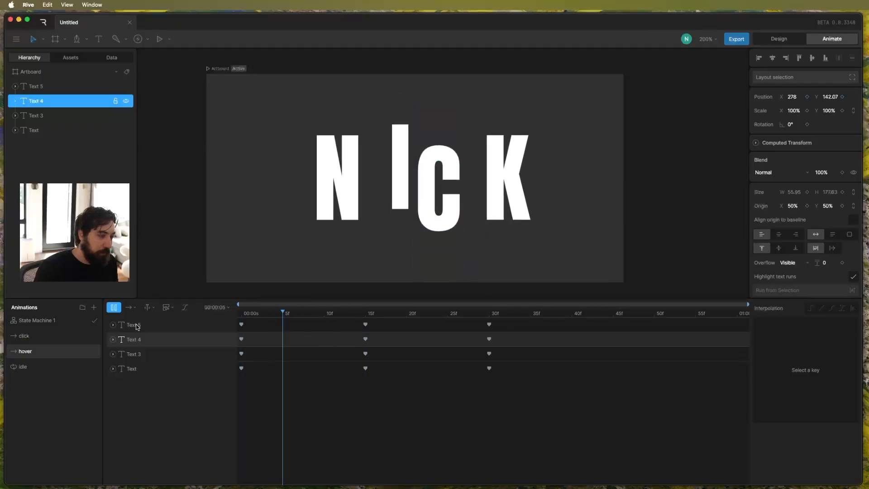
Give the hover keys at frames 0 and 15 cubic interpolation with the curve .01, .77, .58, 1.
drag(393, 397, 232, 319)
click(831, 308)
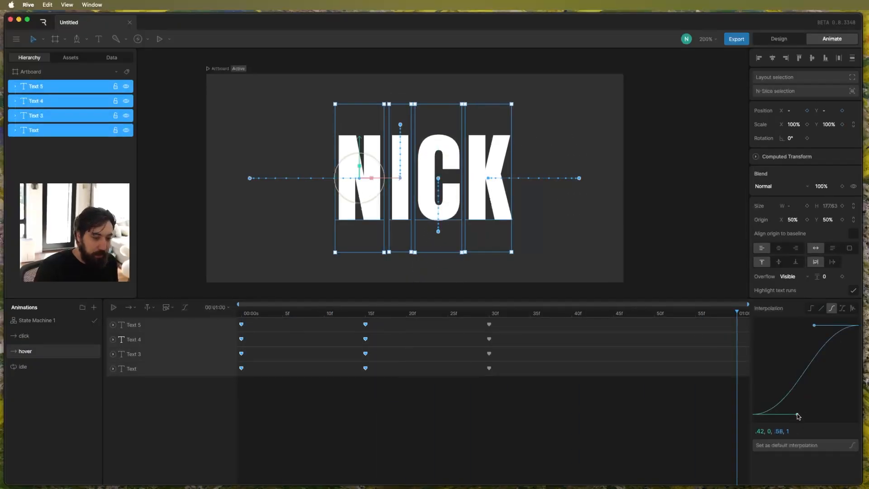
drag(797, 416, 685, 360)
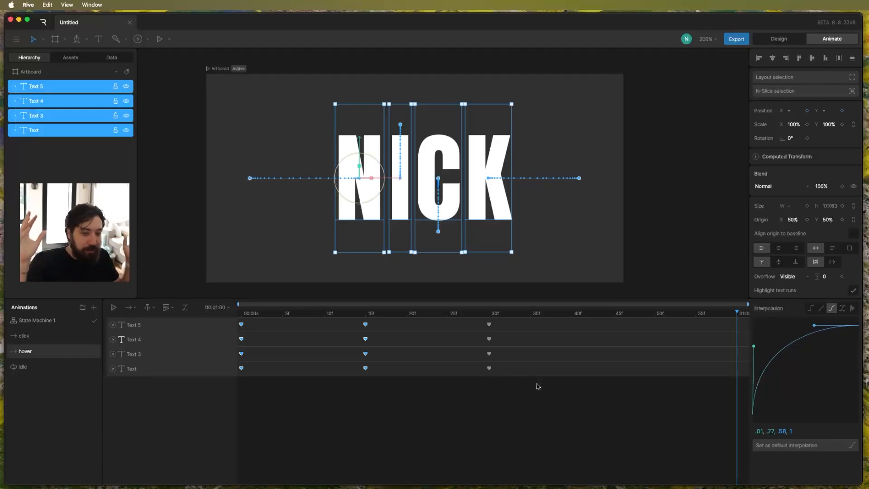
Give the hover keys at frames 15 and 30 cubic interpolation with a steep ease-in curve beginning .42, 0, .98.
drag(520, 393, 323, 312)
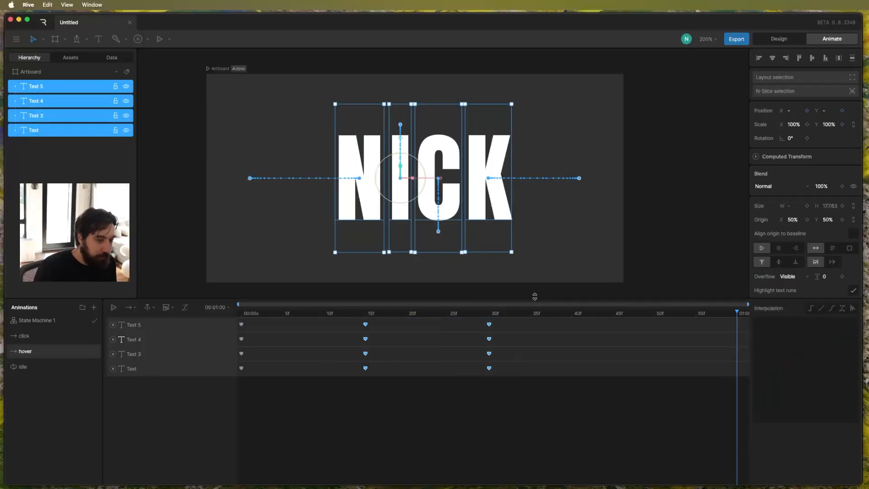
click(831, 308)
drag(814, 325, 840, 401)
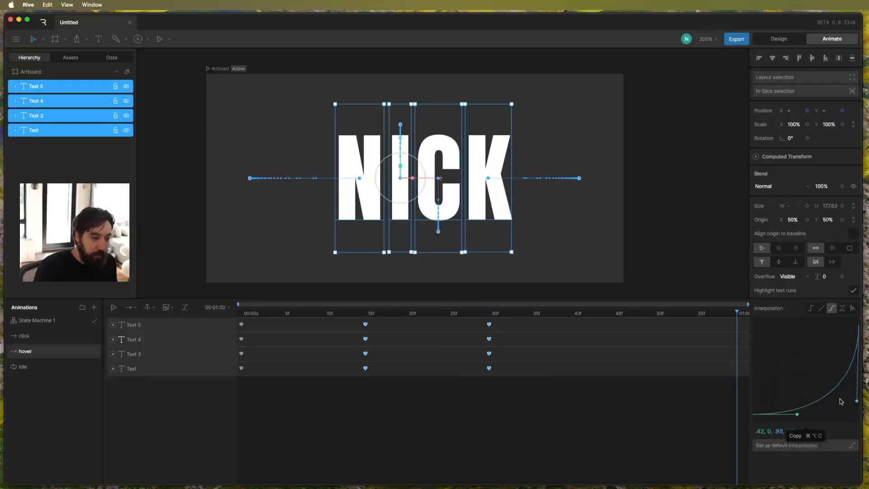
click(628, 398)
Set the hover animation's playback mode to Loop and preview it from the start.
click(129, 307)
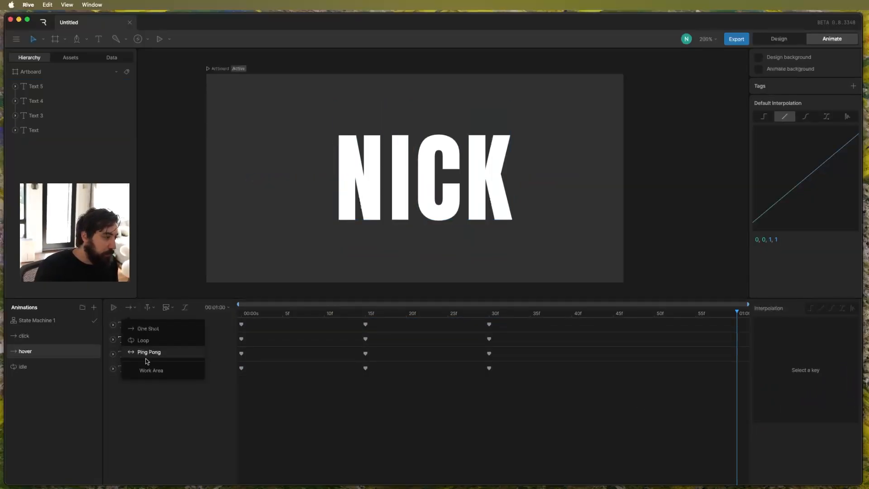
click(159, 343)
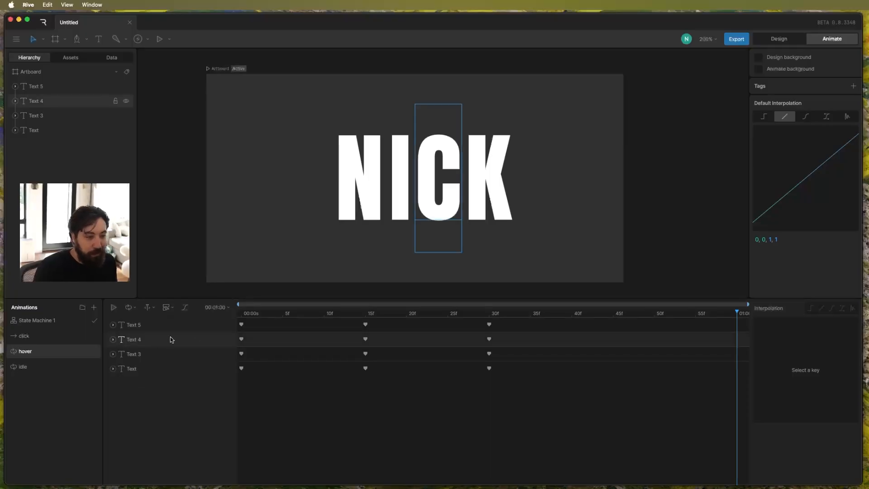
drag(440, 313, 227, 315)
key(space)
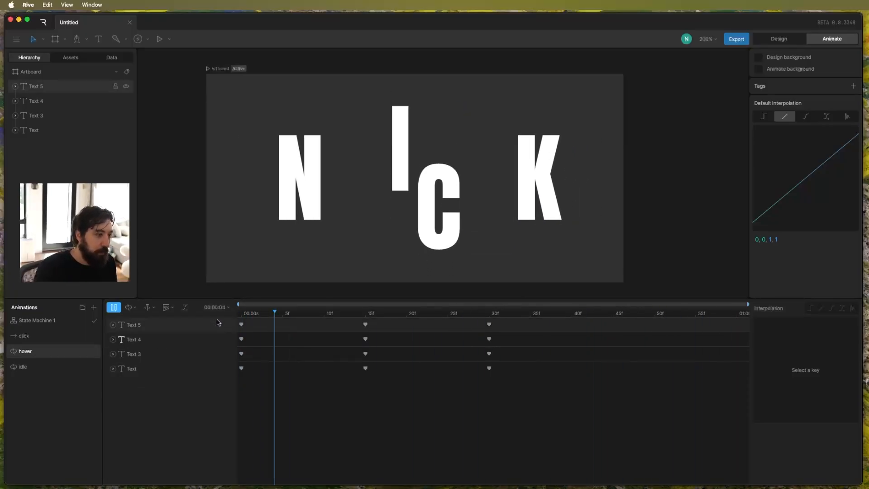
key(space)
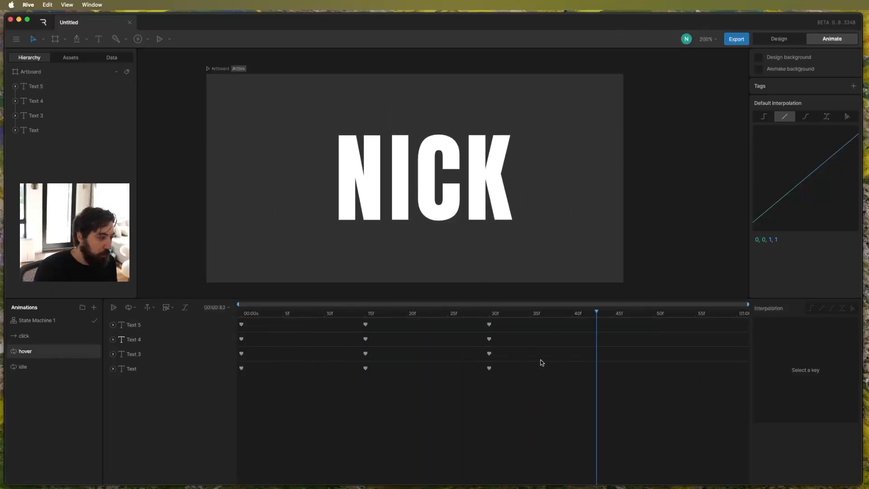
Stagger the hover keys by delaying the second, third and fourth letters by 1, 2 and 3 frames respectively, and preview the hover animation.
drag(516, 358, 247, 354)
drag(520, 346, 525, 317)
drag(264, 324, 272, 324)
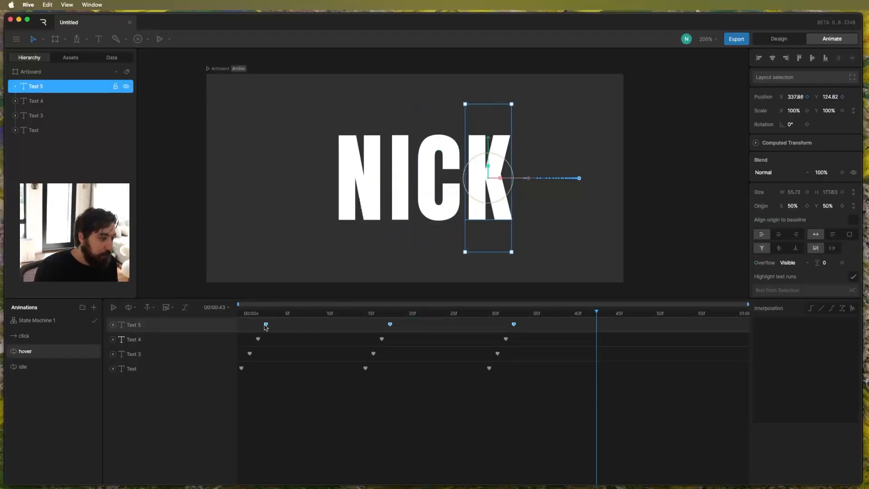
click(295, 378)
key(space)
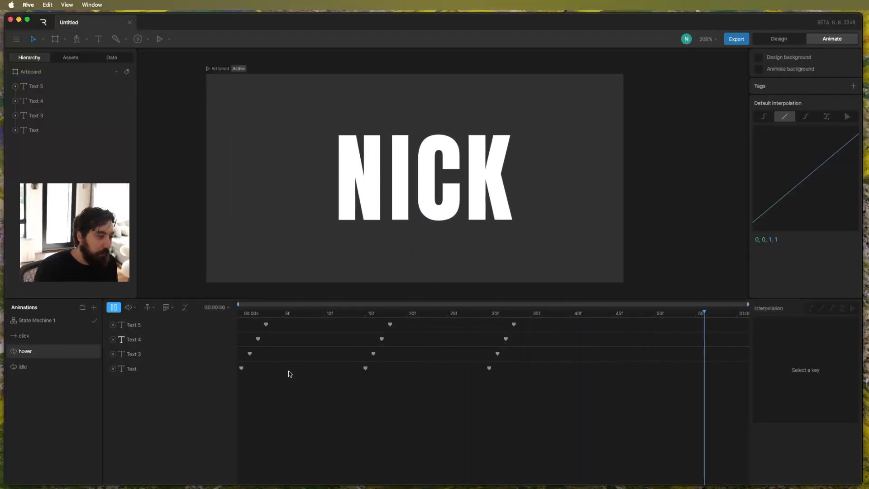
Keyframe the first letter's rotation at frame 0 of the hover timeline.
click(206, 320)
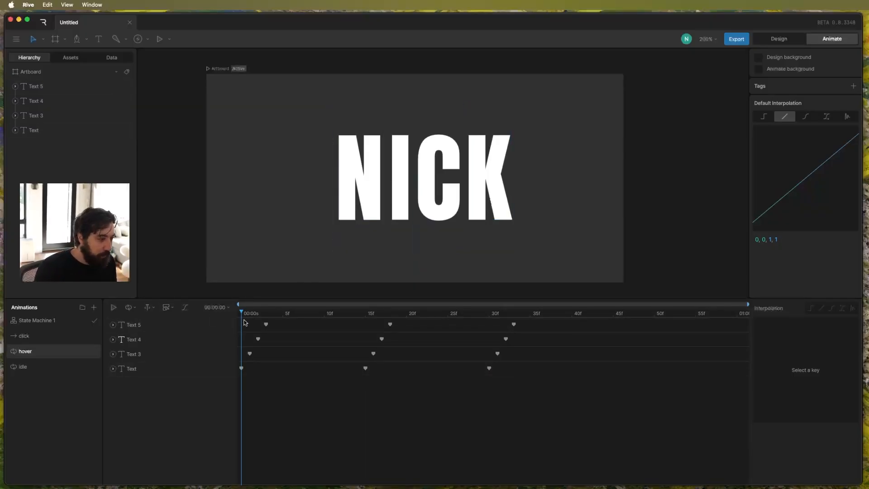
click(172, 368)
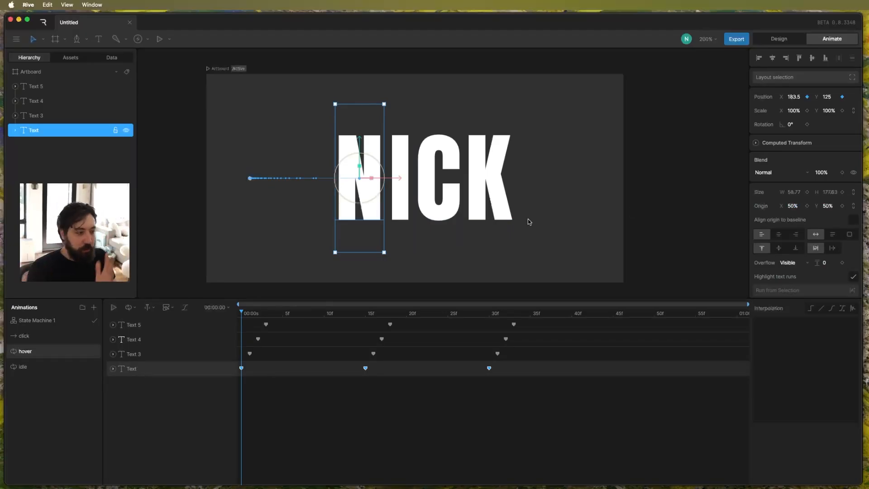
click(807, 124)
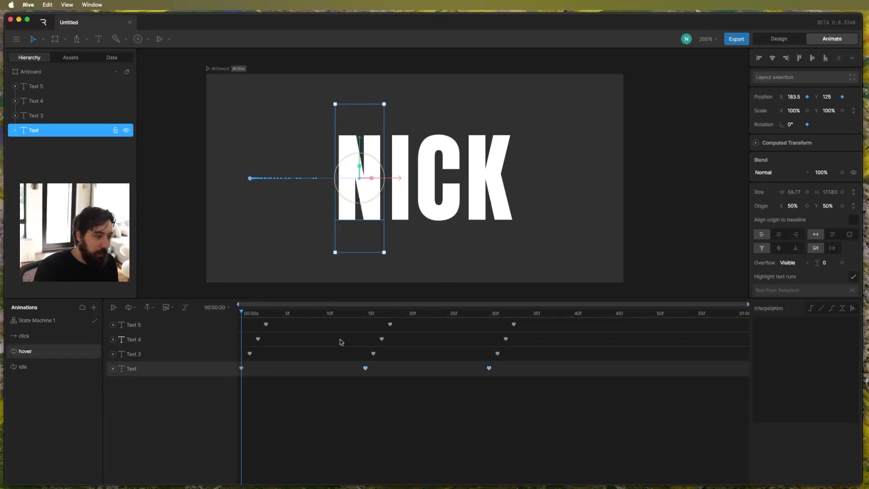
Keyframe the first letter's rotation at -10° at frame 15 of the hover timeline.
drag(272, 311, 365, 312)
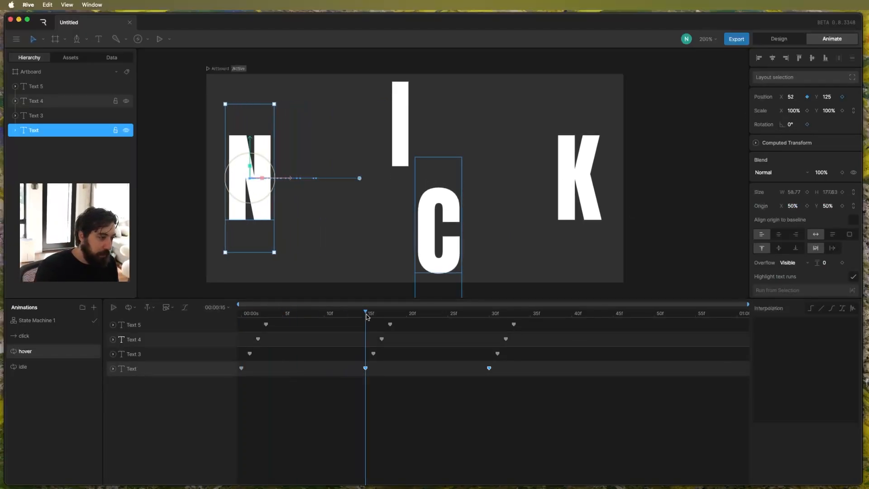
click(797, 123)
text(-10)
key(Return)
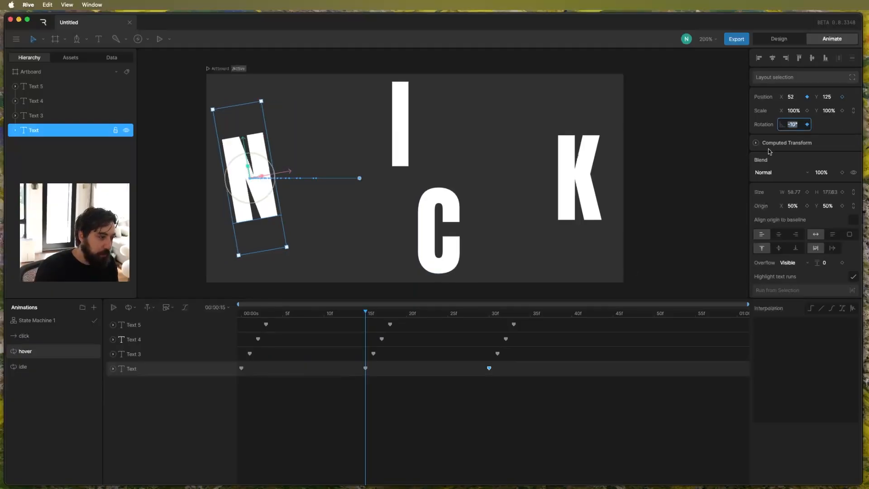
click(368, 314)
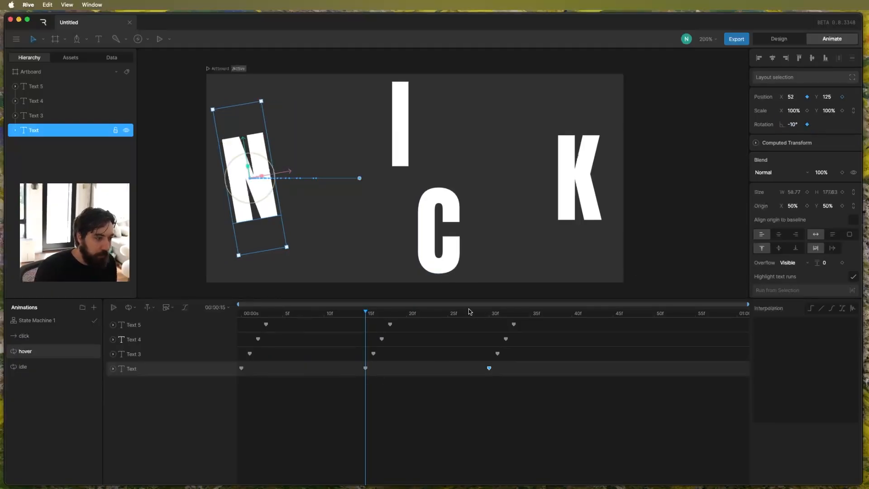
Keyframe the first letter's rotation back to 0° at frame 30 and preview the hover animation.
drag(470, 312, 496, 315)
click(491, 314)
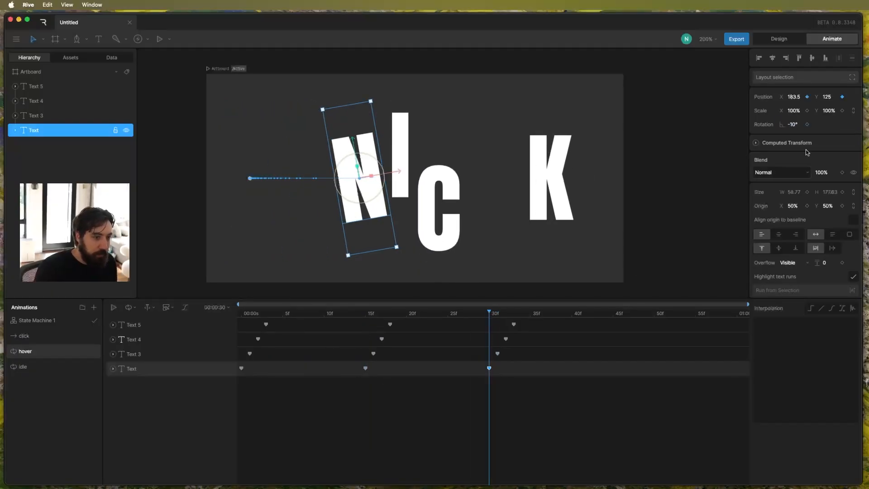
click(791, 123)
text(0)
click(560, 395)
click(500, 411)
key(space)
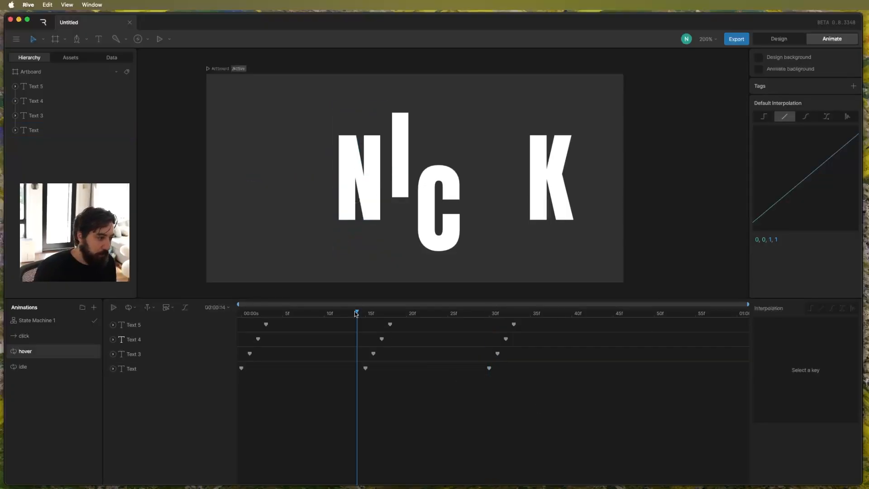
key(space)
Give the first letter's hover keys at frames 0 and 15 cubic interpolation with a fast-starting ease-out curve.
drag(413, 389, 235, 365)
click(832, 308)
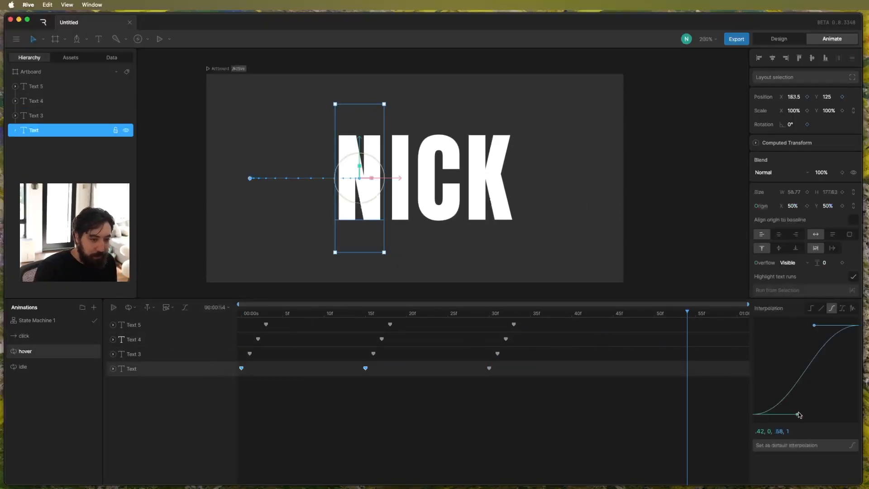
drag(798, 414, 743, 354)
Give the first letter's keys at frames 15 and 30 cubic interpolation with a steep ease-in curve and preview the hover animation.
drag(343, 394, 578, 363)
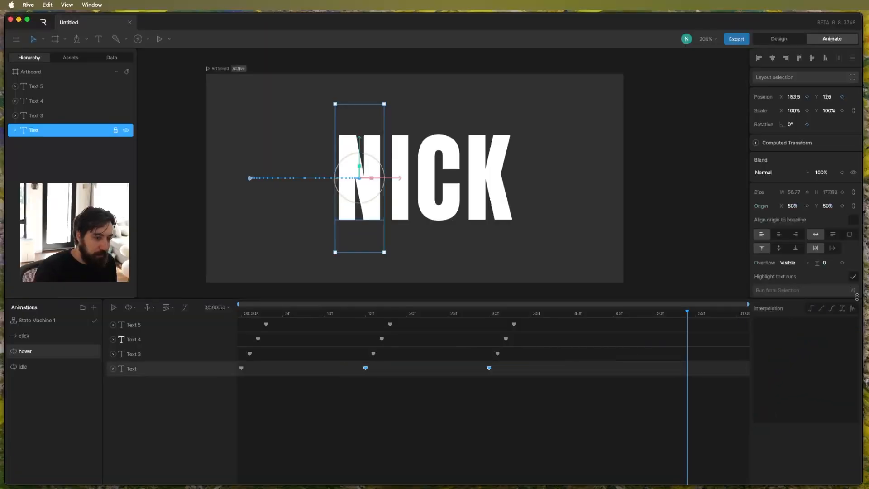
click(834, 308)
drag(815, 326, 853, 398)
click(570, 374)
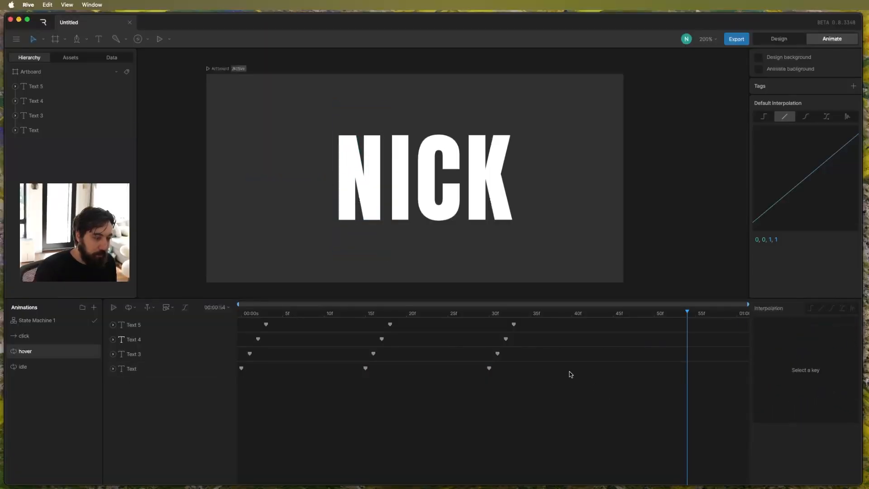
drag(443, 313, 113, 329)
key(space)
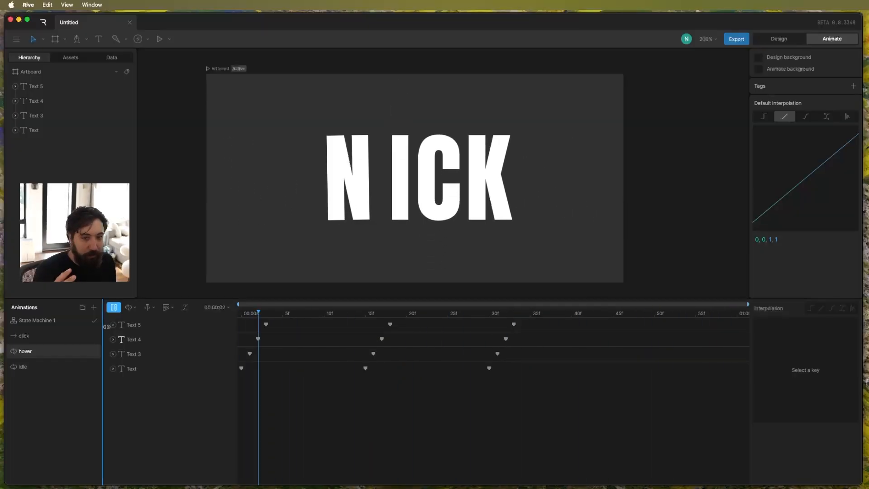
key(space)
Keyframe the fourth letter's rotation at 0° at frames 3 and 33 and at about 17.4° at frame 18.
click(266, 324)
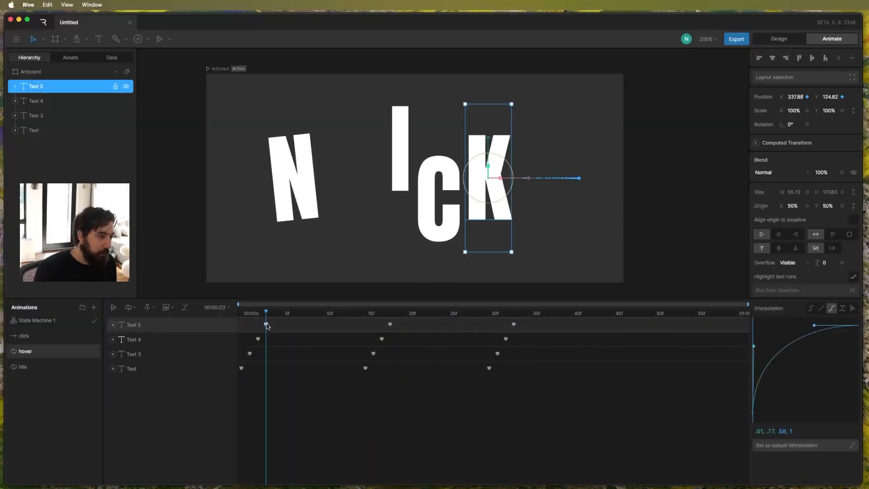
click(807, 124)
click(393, 313)
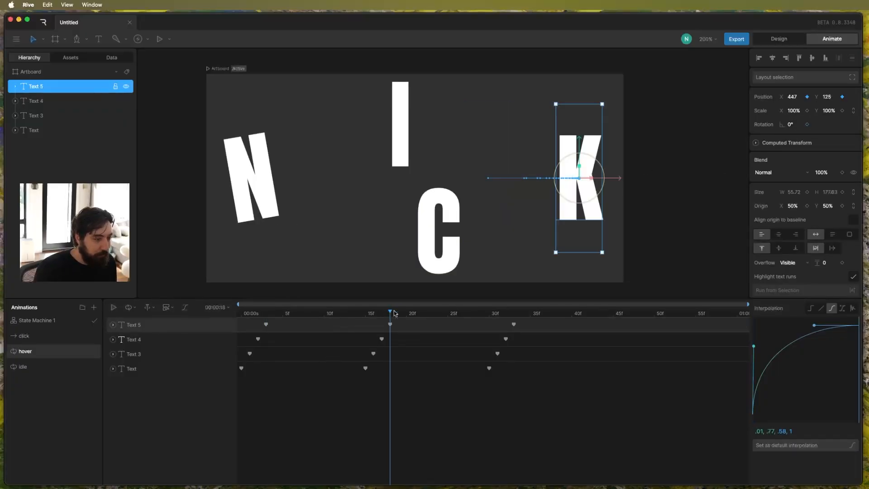
click(514, 312)
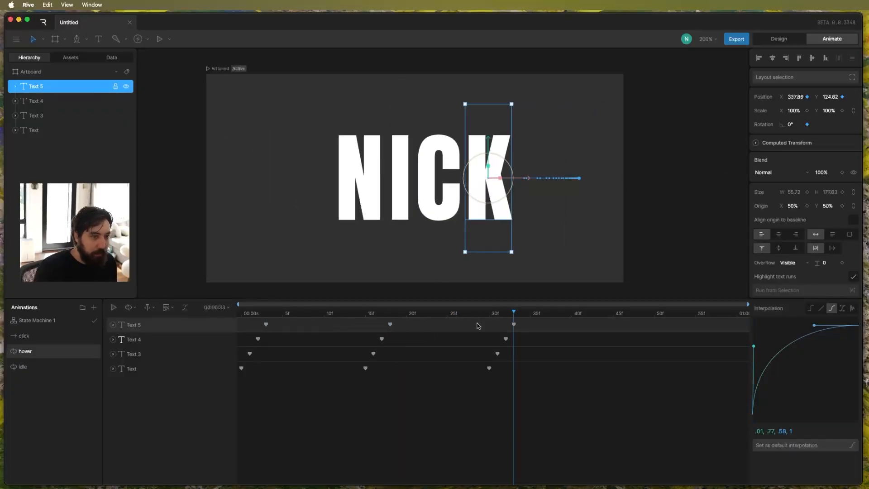
click(392, 314)
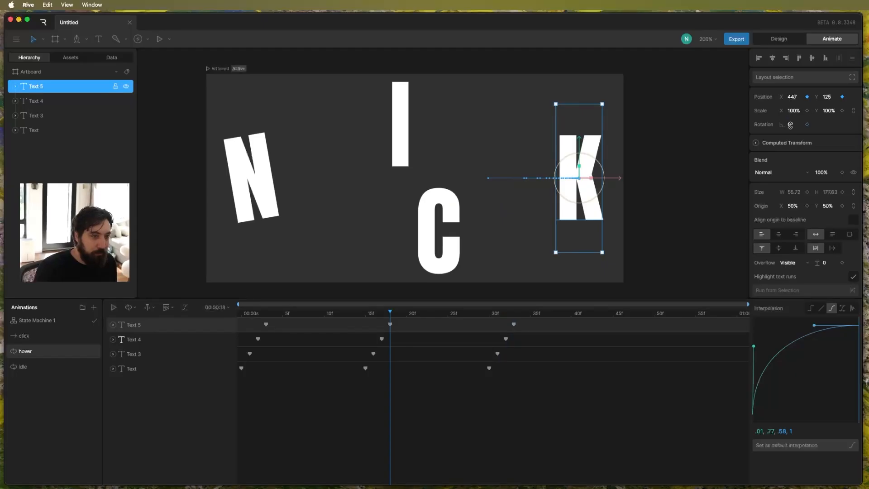
drag(790, 124, 792, 127)
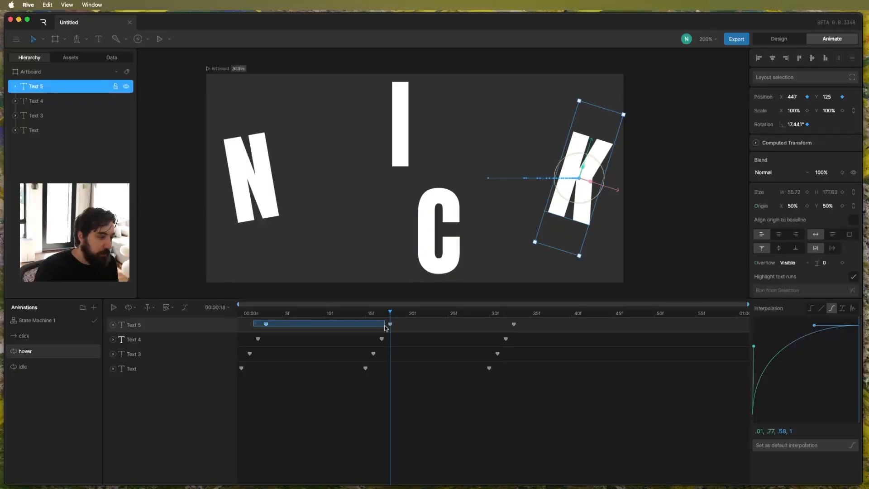
Give the fourth letter's rotation keys at frames 3 and 18 cubic interpolation with an ease-out curve beginning 0, .81, .58.
drag(253, 321, 406, 334)
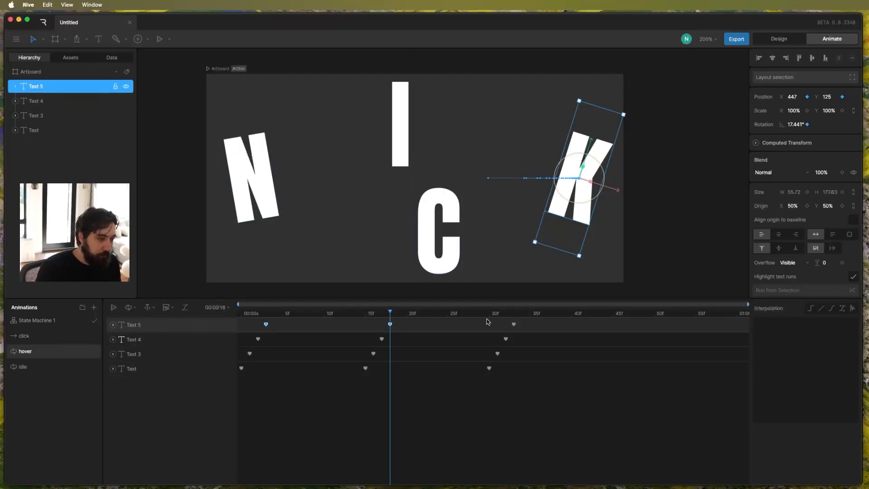
click(113, 324)
click(265, 368)
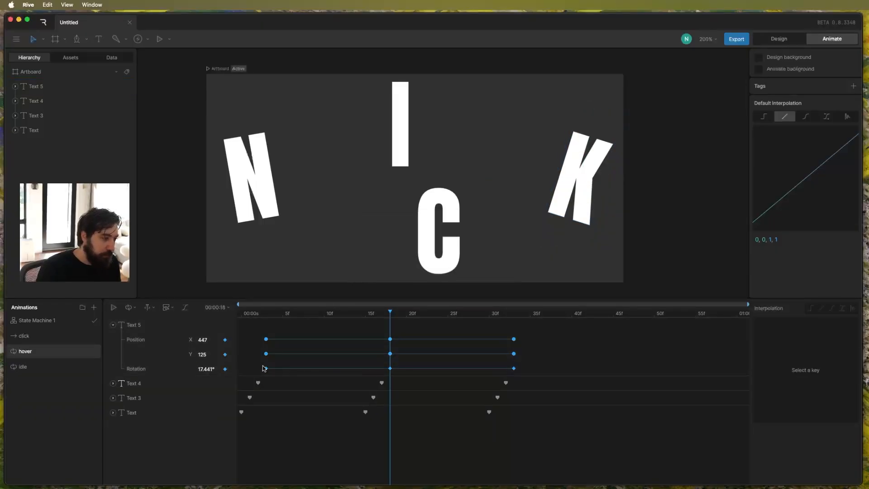
drag(248, 363, 412, 372)
click(833, 309)
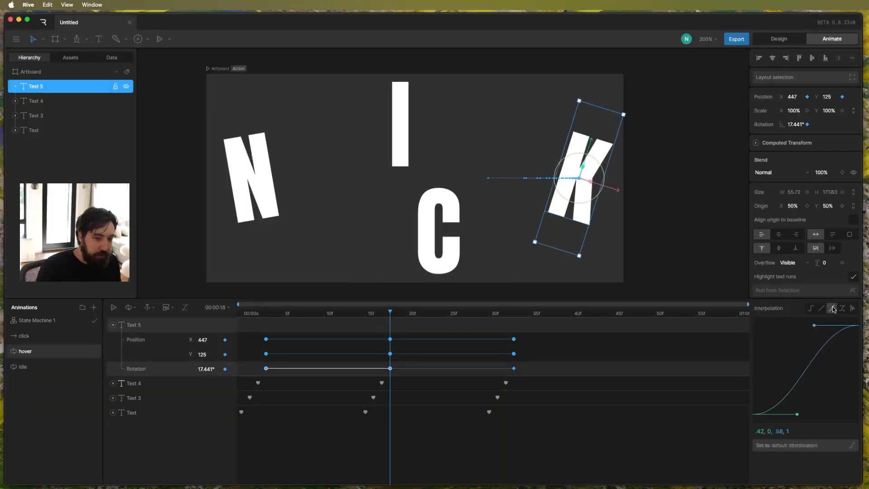
drag(797, 415, 751, 343)
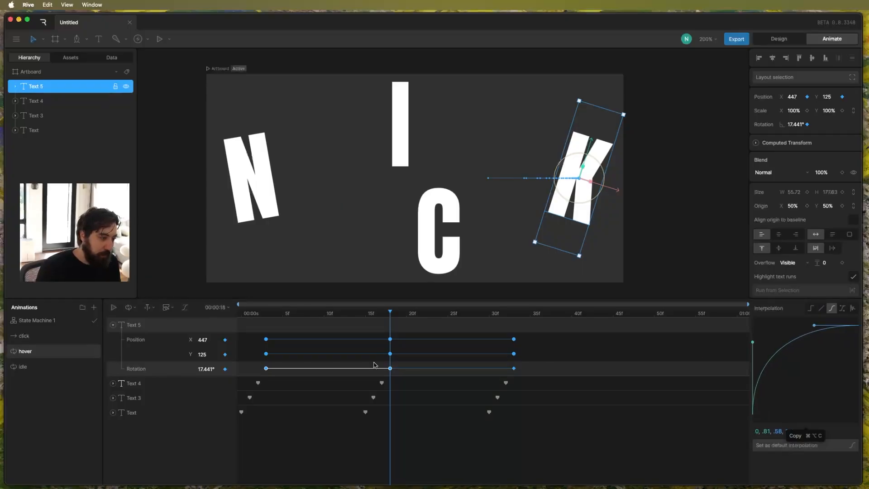
Give the fourth letter's rotation keys at frames 18 and 33 cubic interpolation with a steep ease-in curve and preview the hover animation.
drag(374, 365, 571, 375)
click(831, 308)
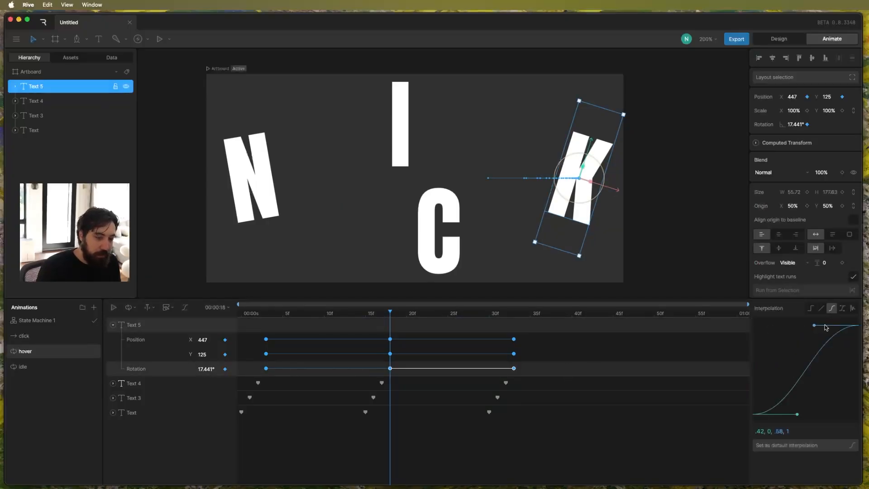
drag(814, 326, 859, 396)
click(589, 435)
key(space)
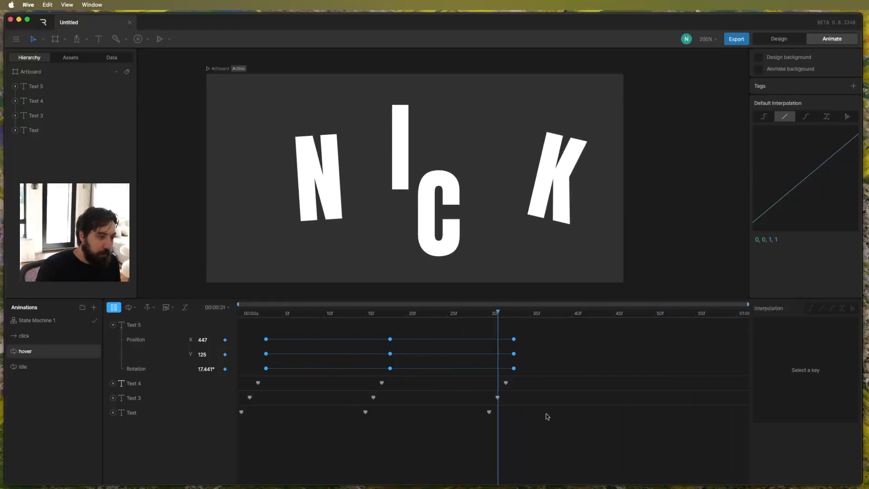
Add the hover timeline as a state in State Machine 1, create a transition from idle to it, and play the state machine.
click(56, 321)
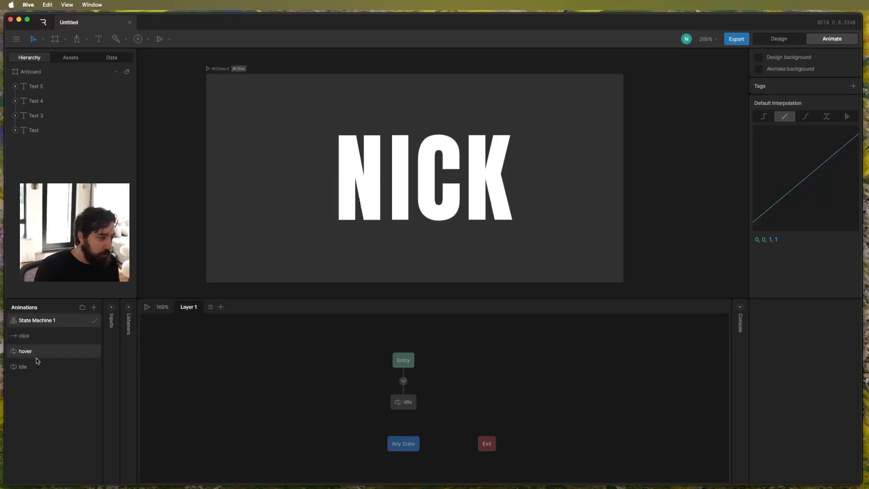
drag(32, 352, 476, 384)
scroll(465, 377, down, 1)
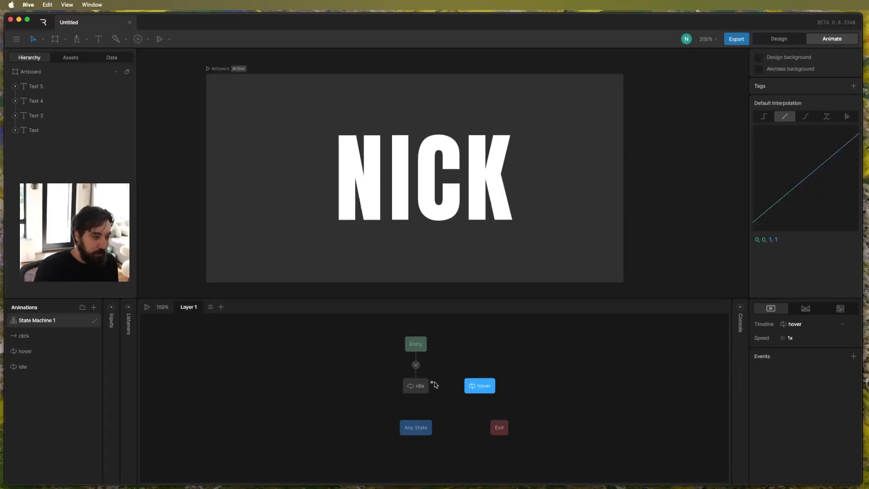
drag(432, 387, 478, 386)
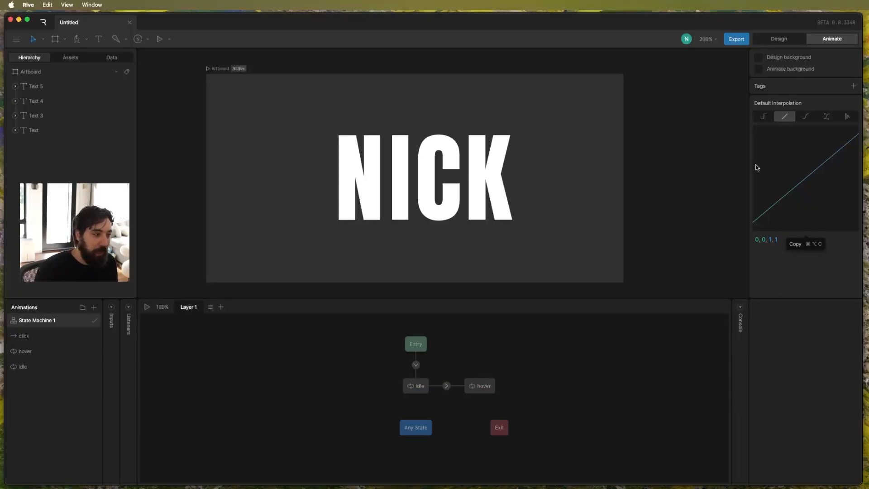
key(space)
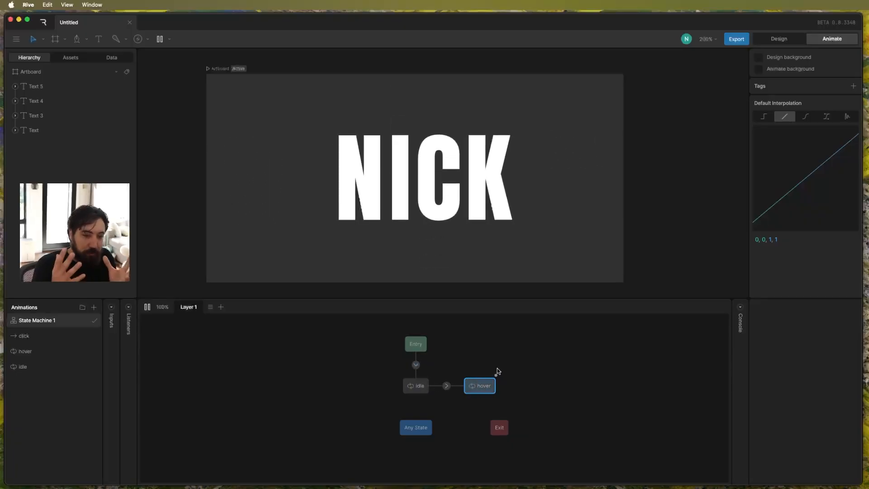
key(space)
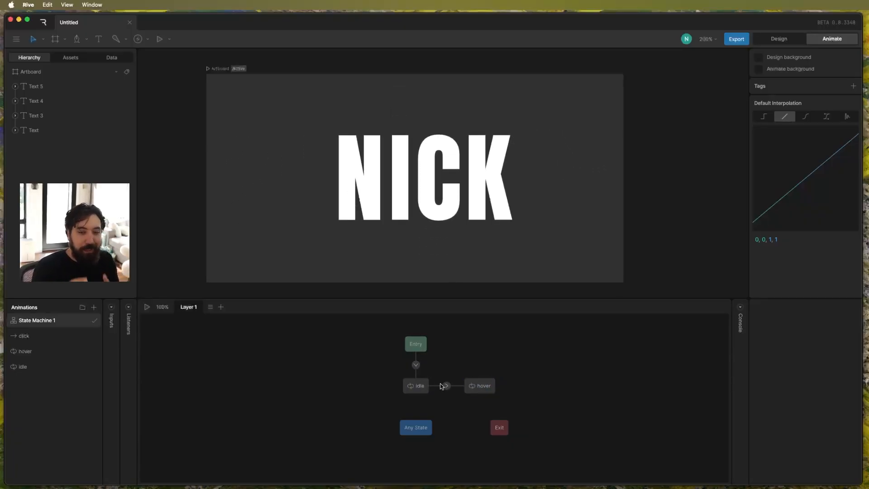
Move the Entry and idle states slightly left to widen the gap before the hover state.
drag(369, 342, 397, 391)
click(430, 334)
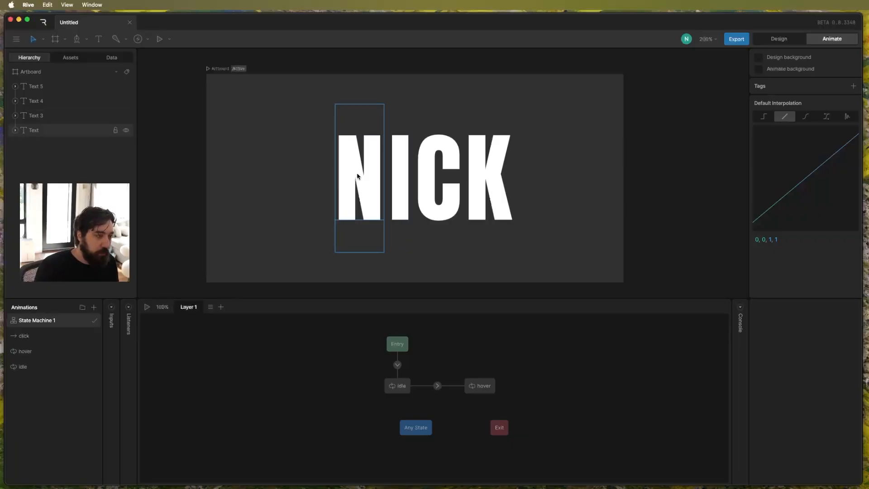
drag(307, 159, 590, 195)
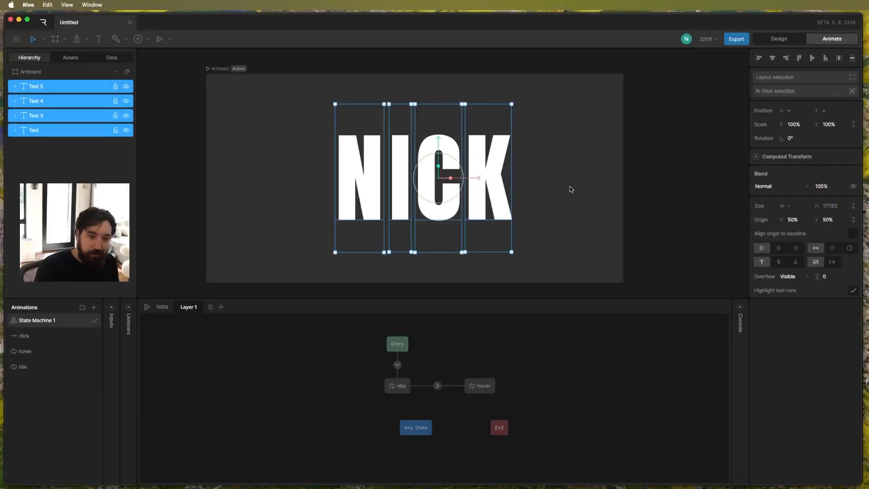
click(583, 190)
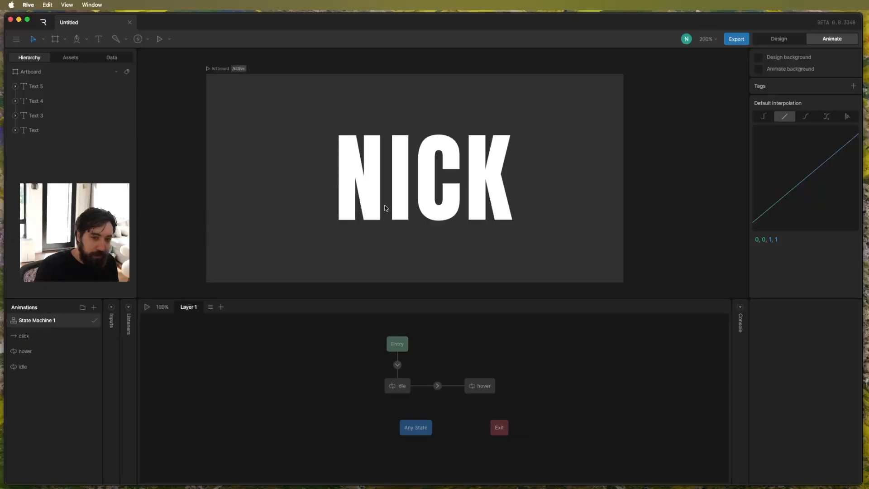
Draw a rectangle about 254 by 127 around the word, placed behind the letters at X 265, Y 125.
click(87, 39)
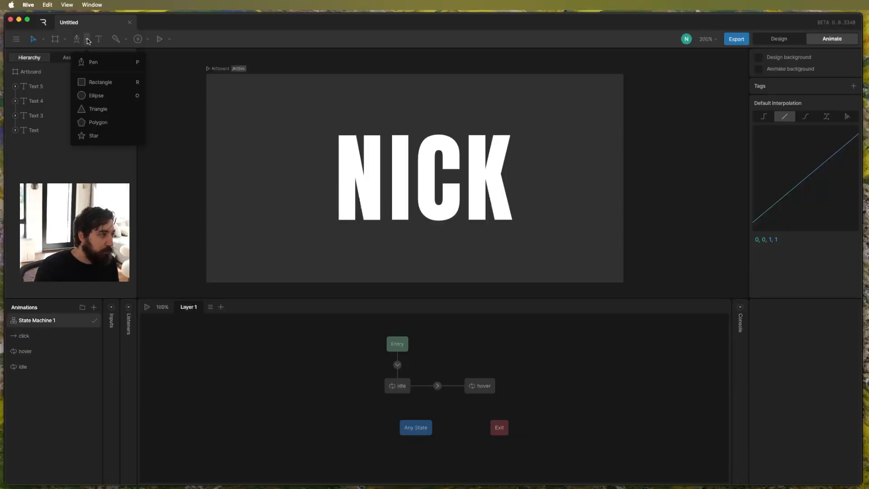
click(97, 82)
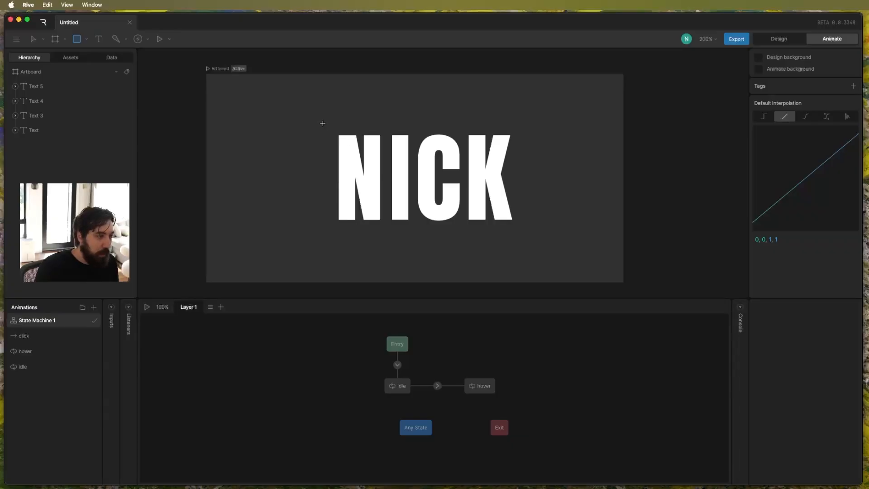
drag(325, 126, 536, 231)
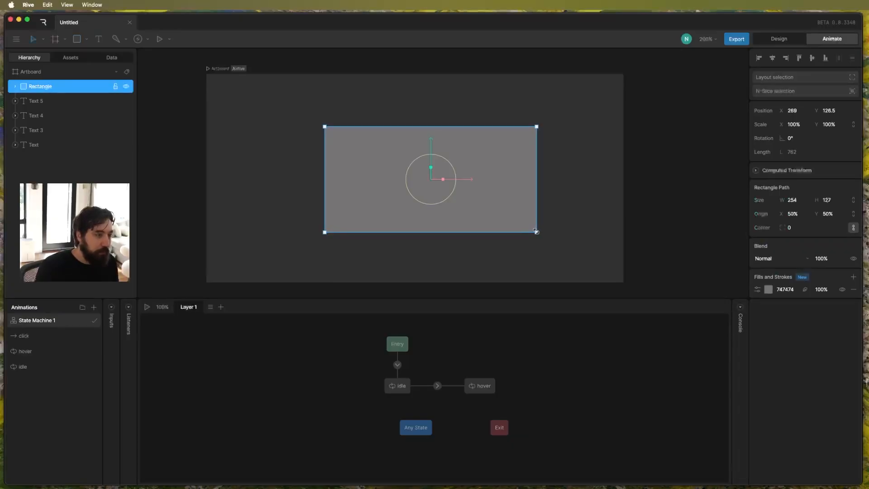
drag(15, 82, 39, 156)
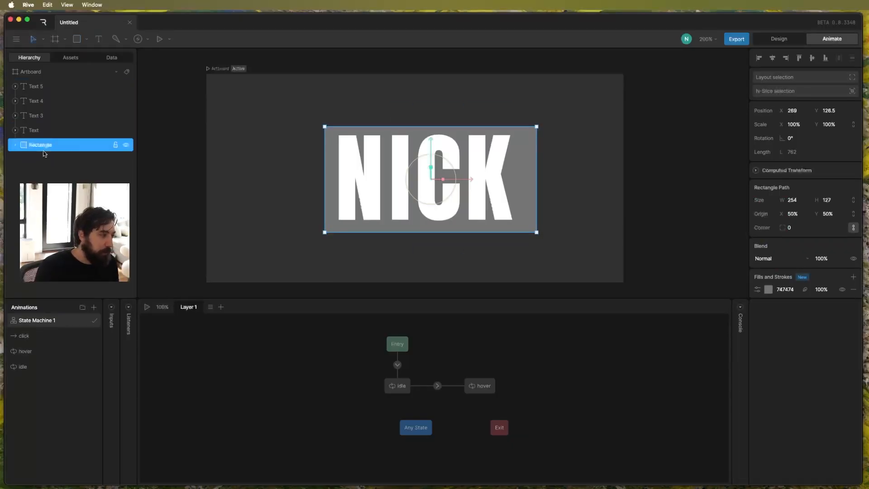
drag(432, 141, 432, 138)
drag(466, 178, 464, 178)
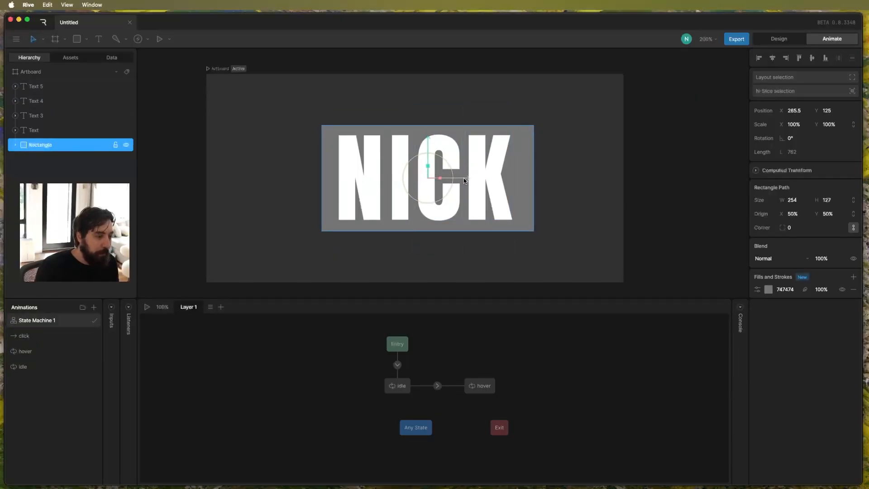
Hide the rectangle behind the letters and rename it hitbox.
click(127, 146)
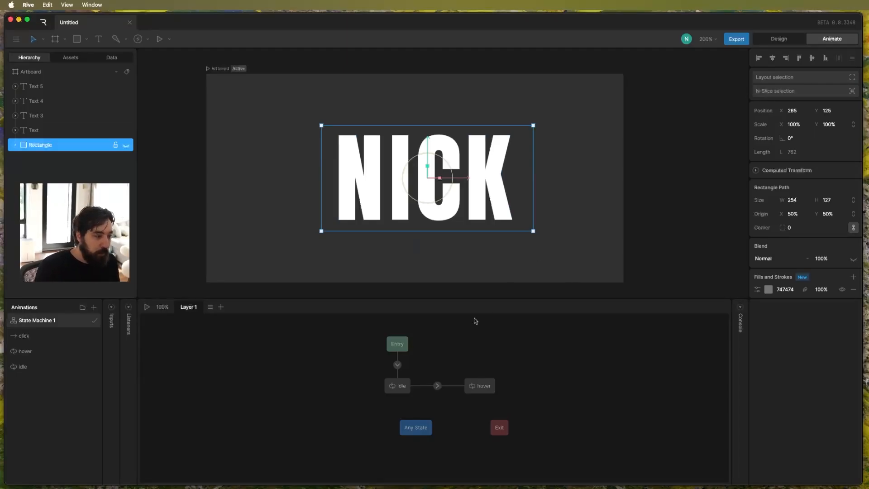
double_click(44, 146)
text(hitbox)
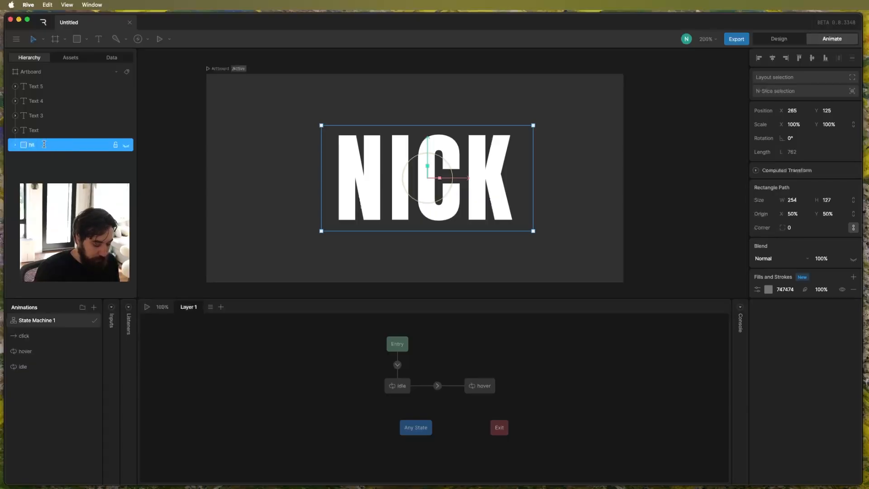
Expand the state machine's inputs and listeners and add a listener targeting the hitbox rectangle.
click(113, 311)
click(203, 308)
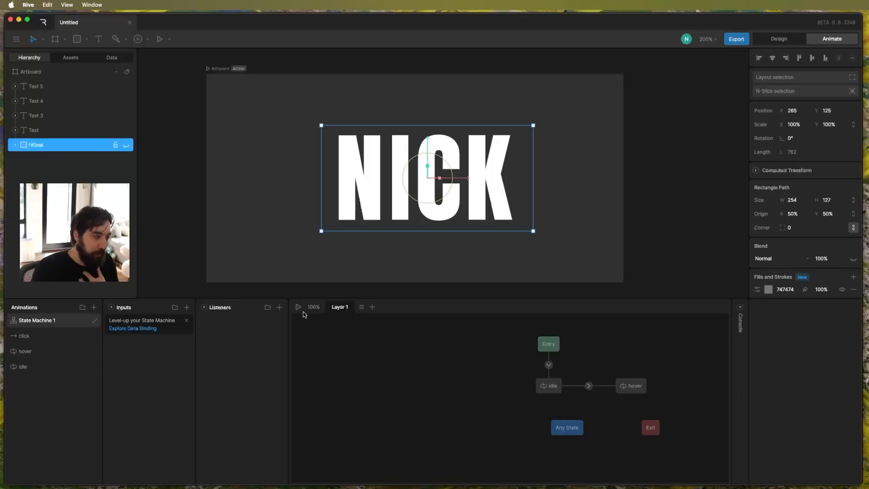
click(279, 308)
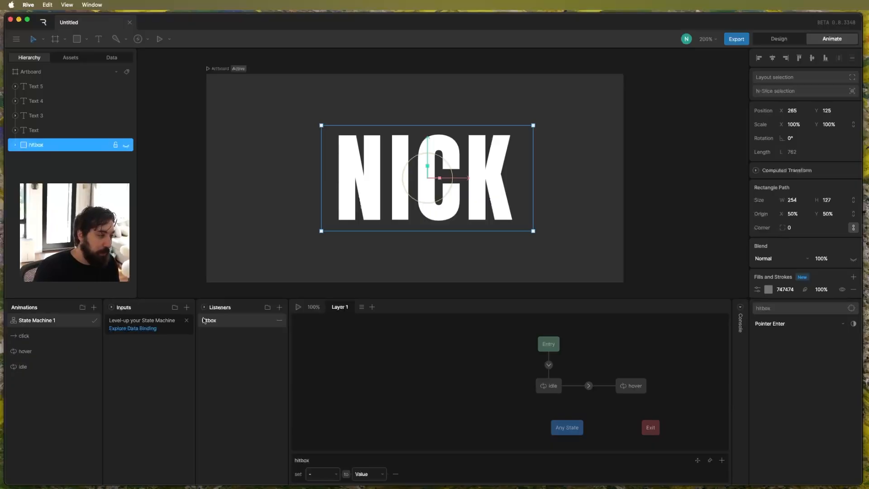
Dismiss the data binding tip and add a Boolean input named hover to the state machine.
click(186, 320)
click(187, 308)
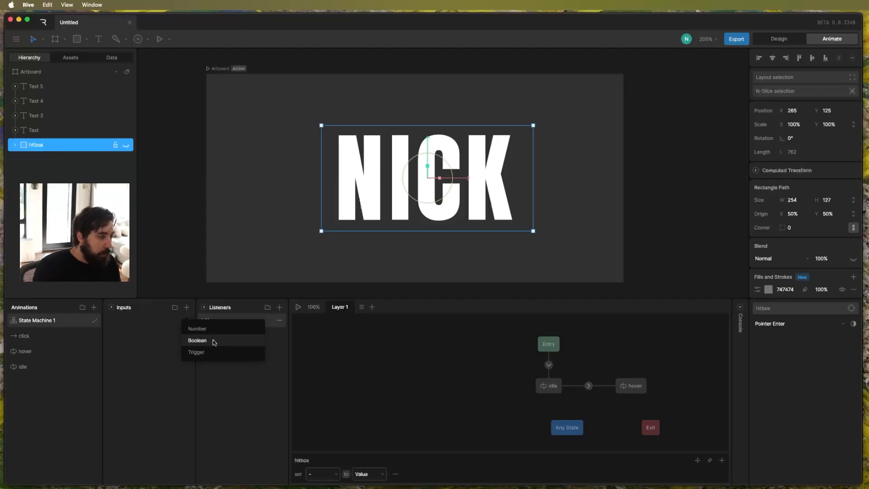
click(214, 341)
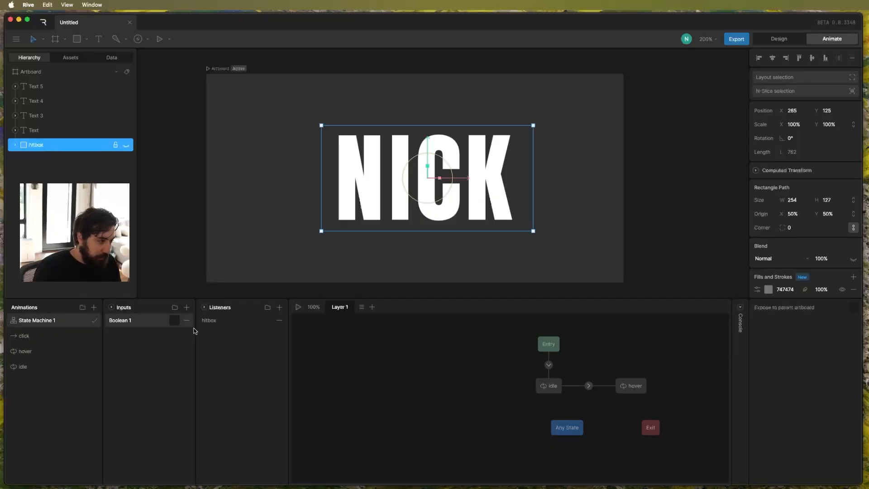
double_click(119, 320)
text(hover)
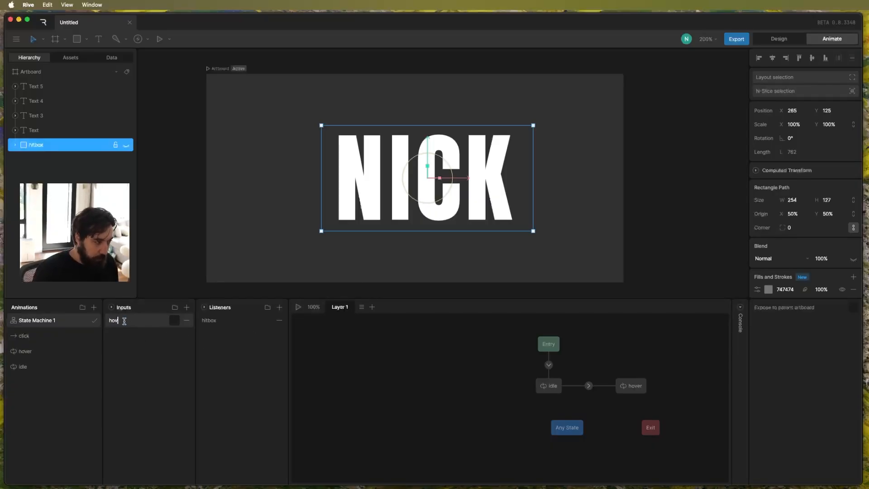
key(Return)
Replace the hitbox listener's default action with an Input Change that sets hover to true on Pointer Enter.
click(243, 321)
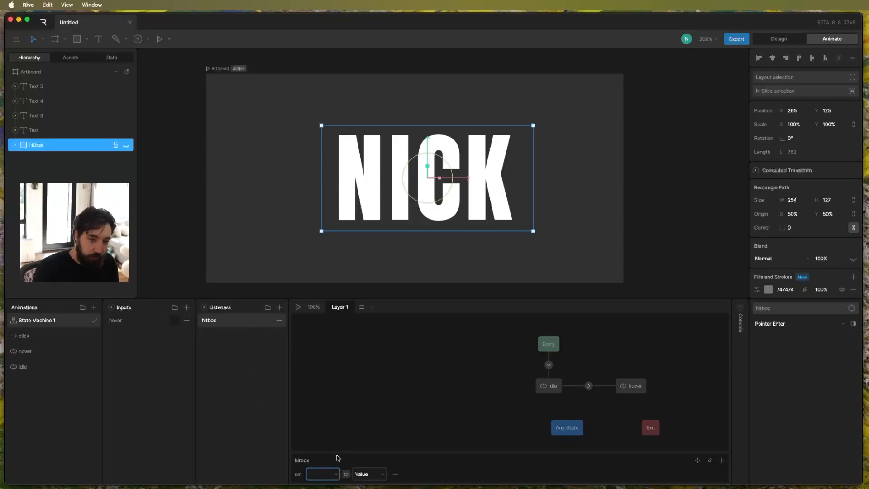
click(396, 475)
click(721, 475)
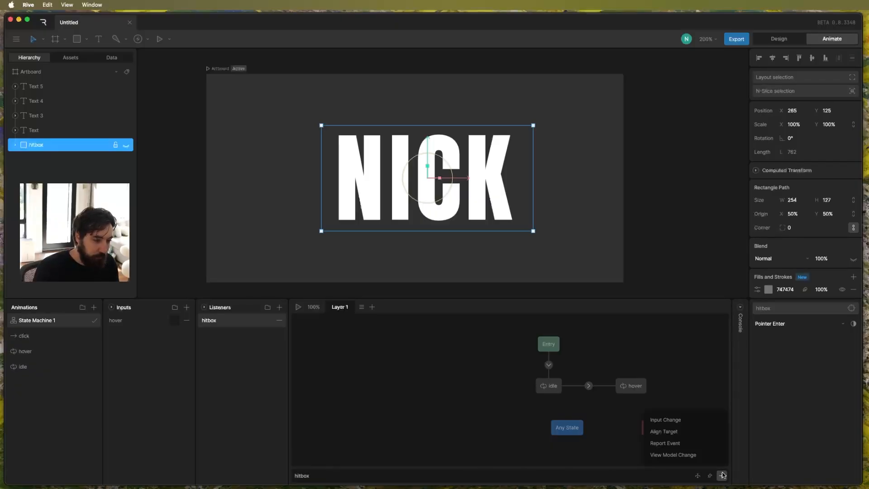
click(677, 421)
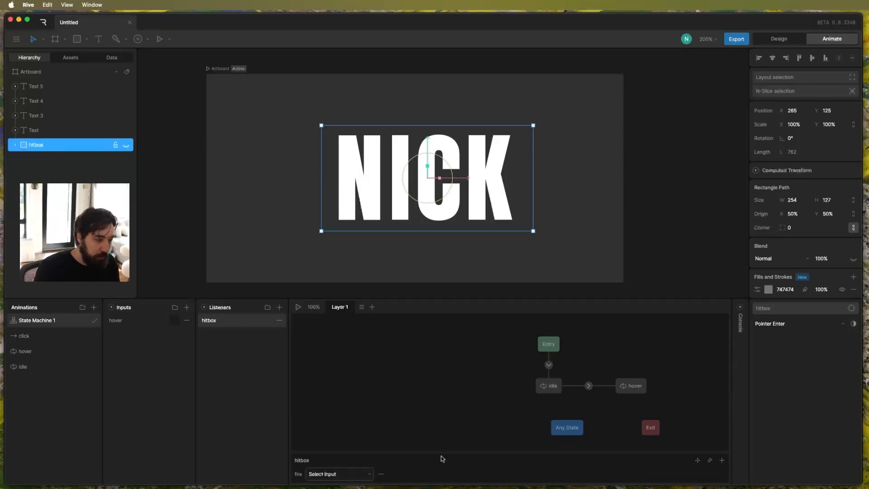
click(333, 476)
click(329, 455)
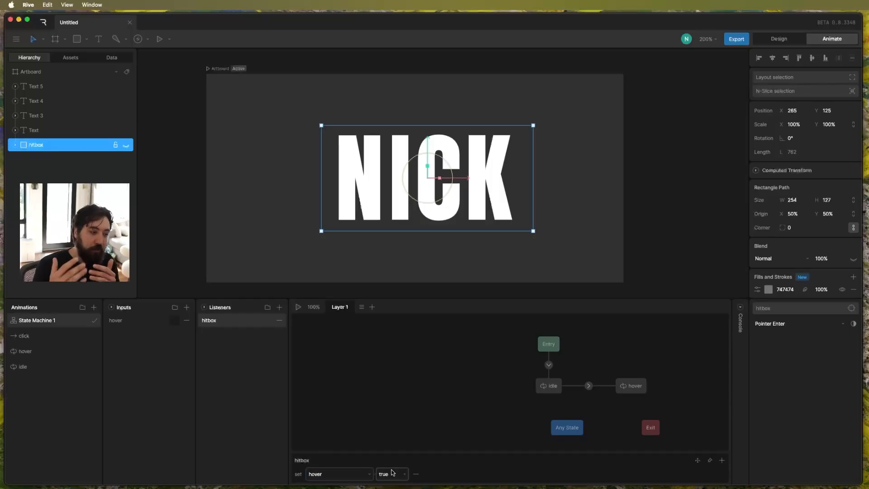
Play the state machine to check the hover input while pointing at the word, then stop playback.
click(219, 68)
key(space)
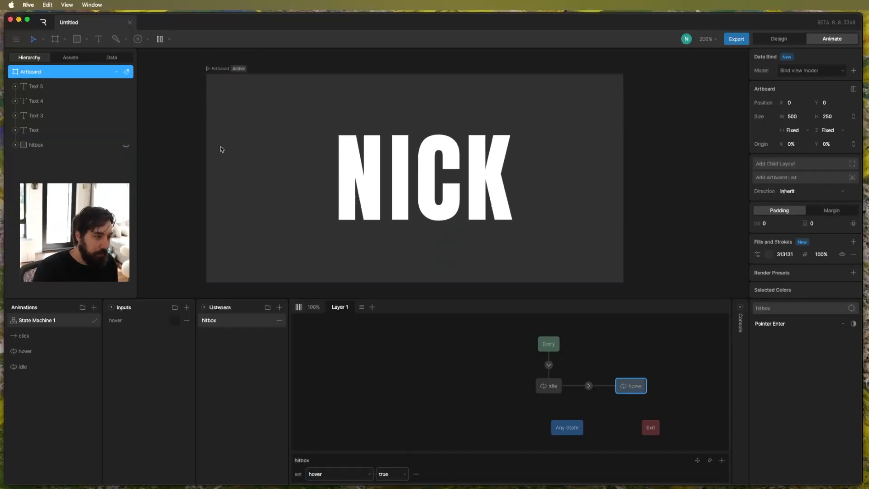
click(173, 321)
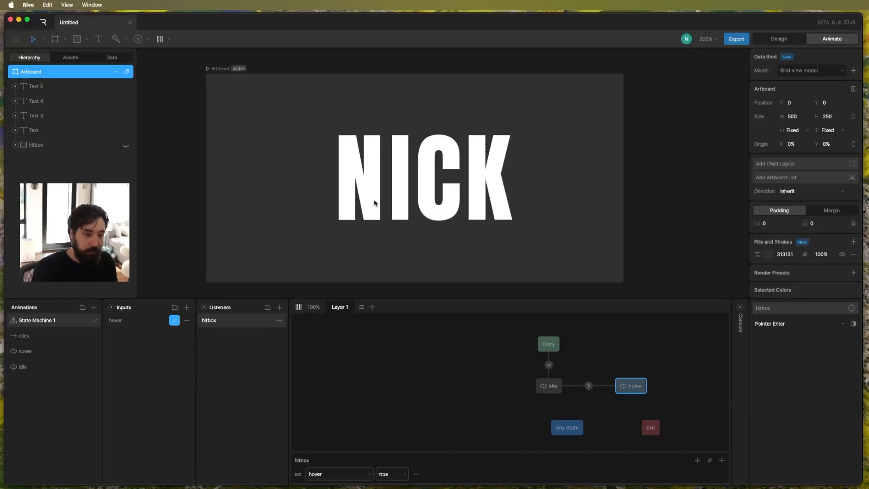
key(space)
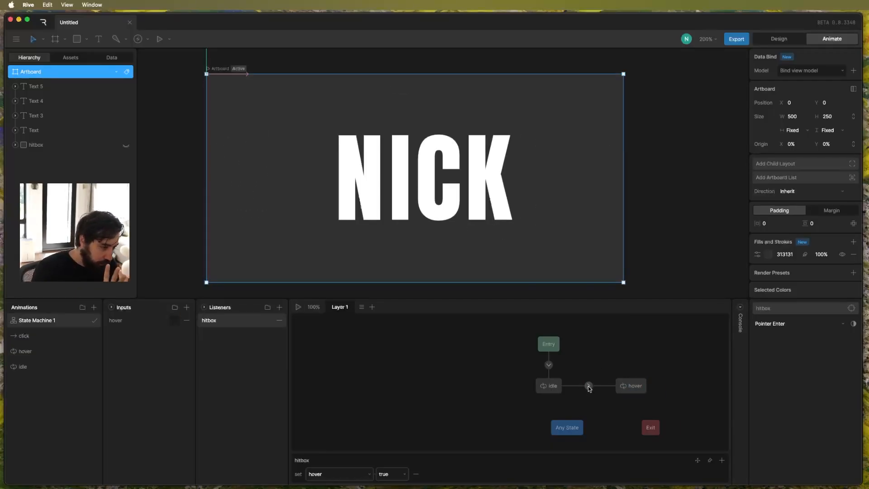
Add a condition to the idle to hover transition requiring the hover input to be true.
click(588, 386)
click(722, 460)
click(328, 476)
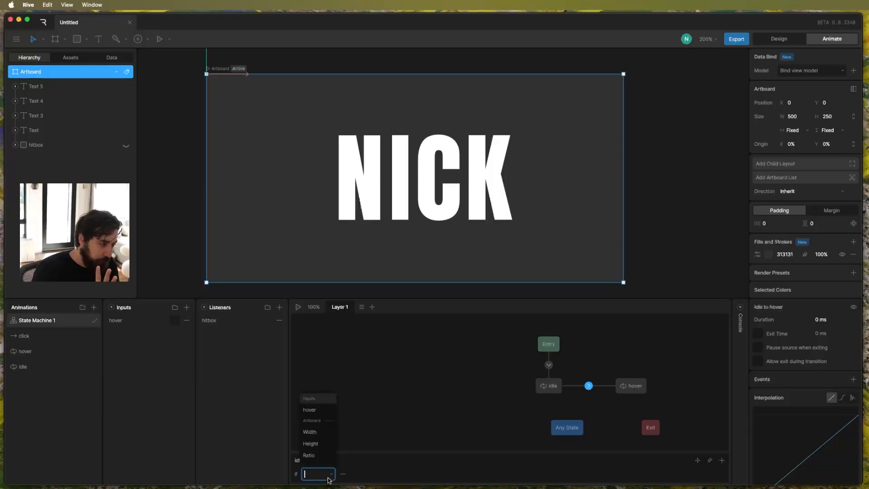
click(312, 410)
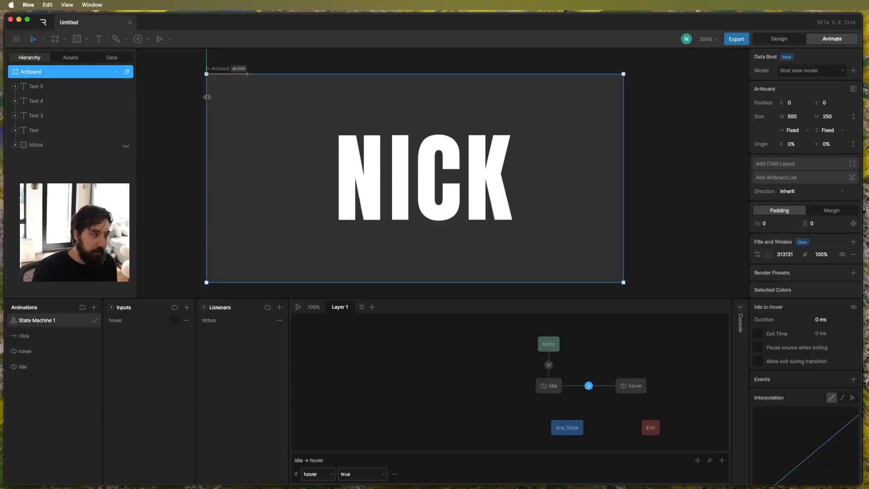
Play the state machine, test the idle to hover change by pointing at the word, and stop playback.
key(space)
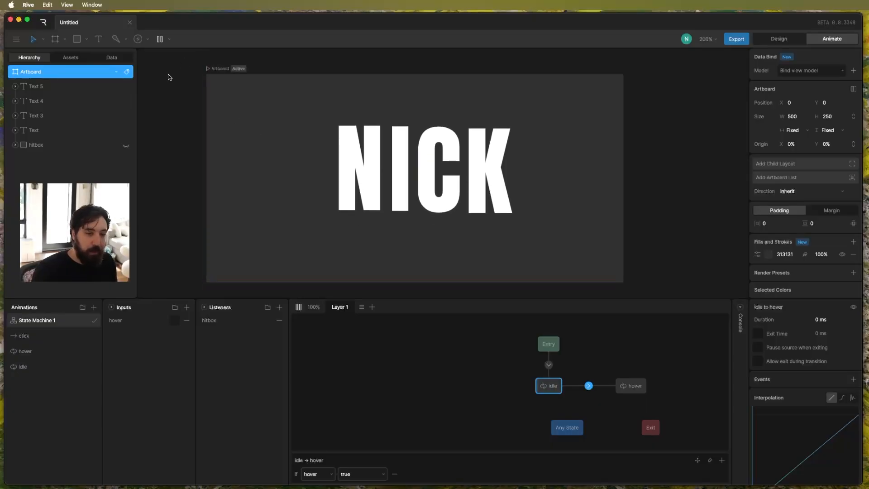
mouse_move(349, 189)
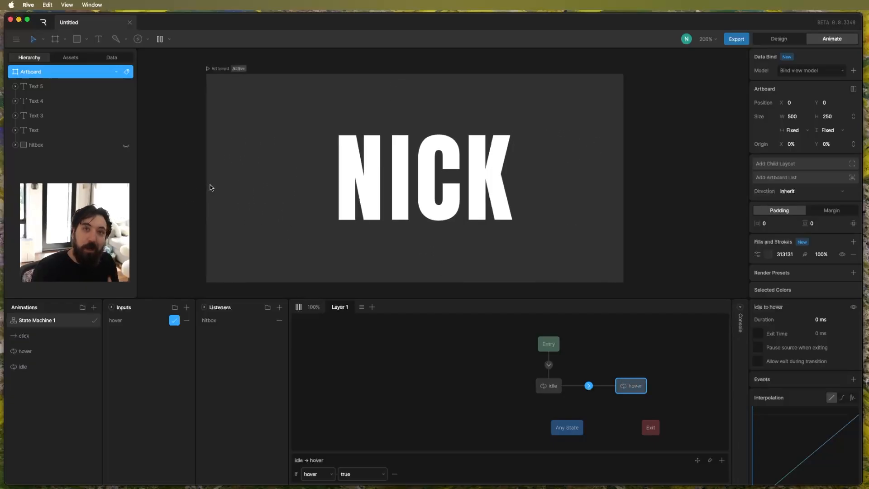
key(space)
Rename the hitbox listener as hover.
click(221, 321)
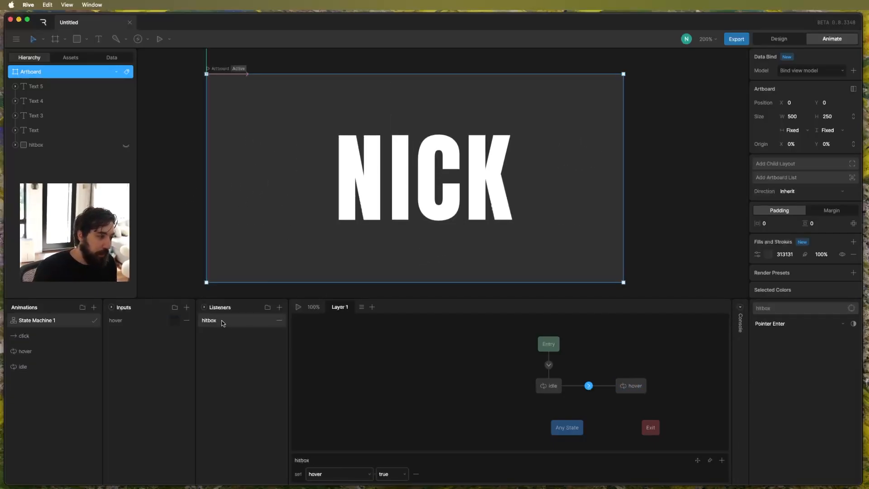
double_click(222, 321)
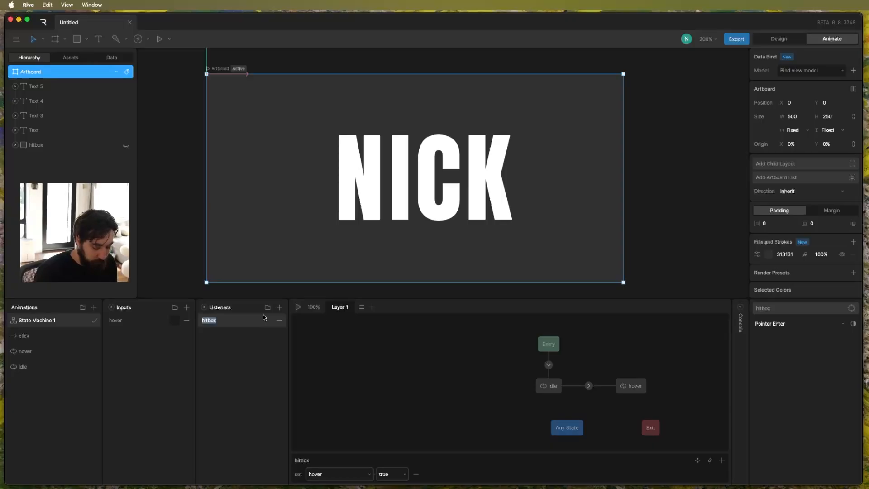
text(hover)
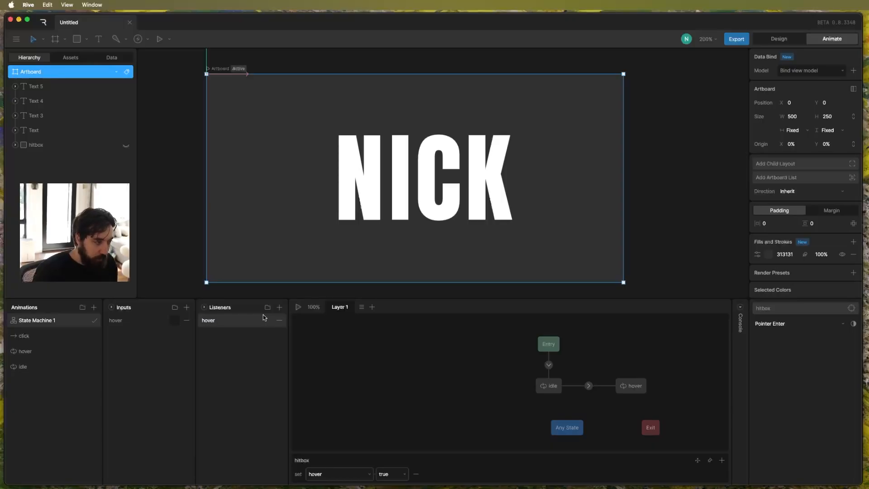
Duplicate the hover listener and rename the copy unhover.
right_click(248, 323)
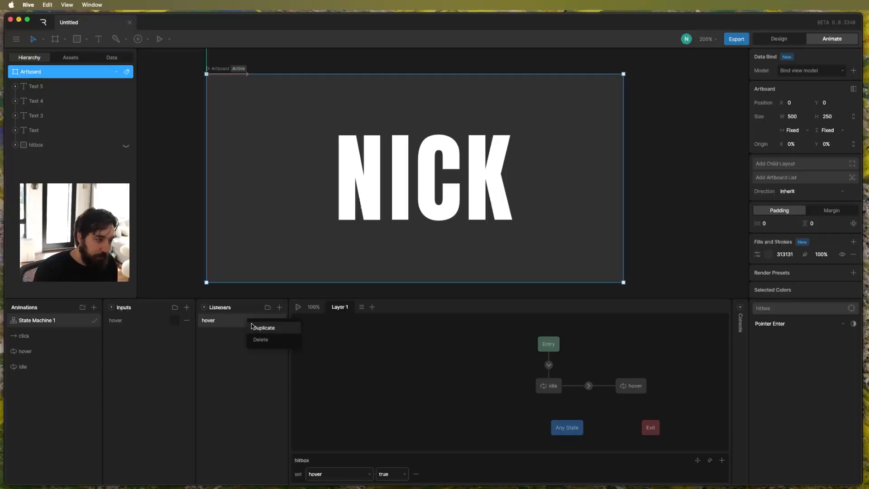
click(264, 328)
double_click(242, 319)
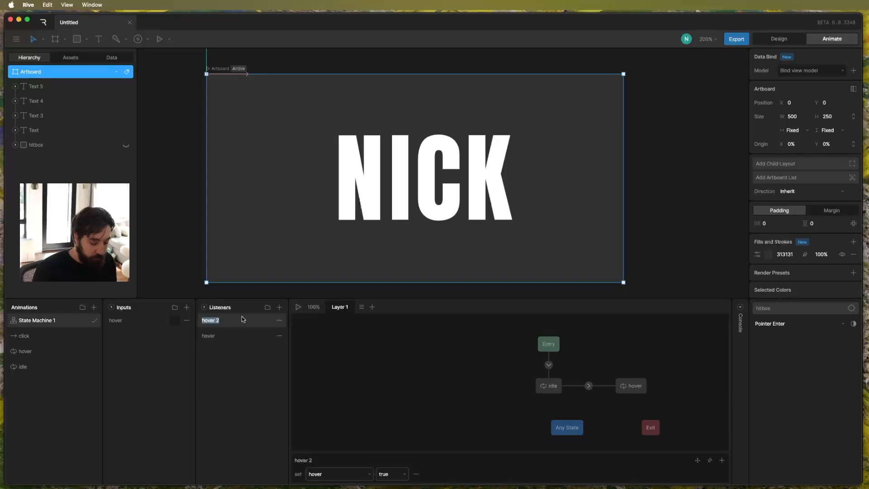
text(un)
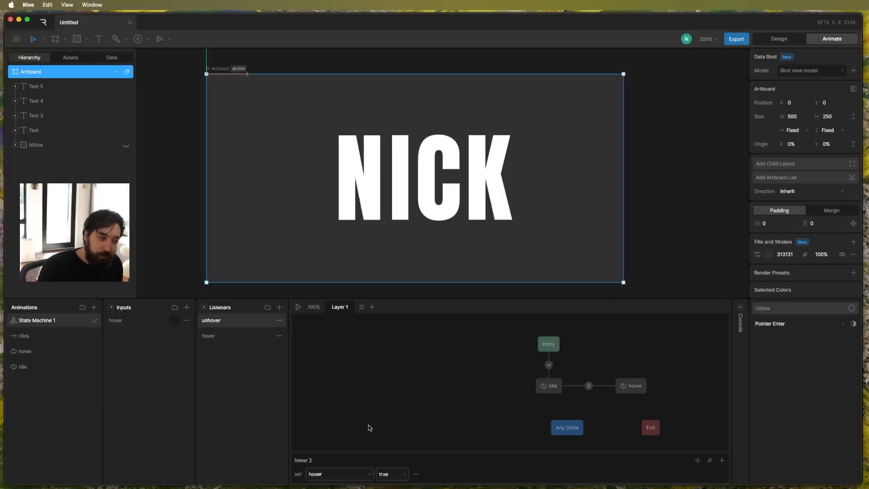
Make the unhover listener set hover to false on Pointer Exit, and review both listeners' settings.
click(386, 475)
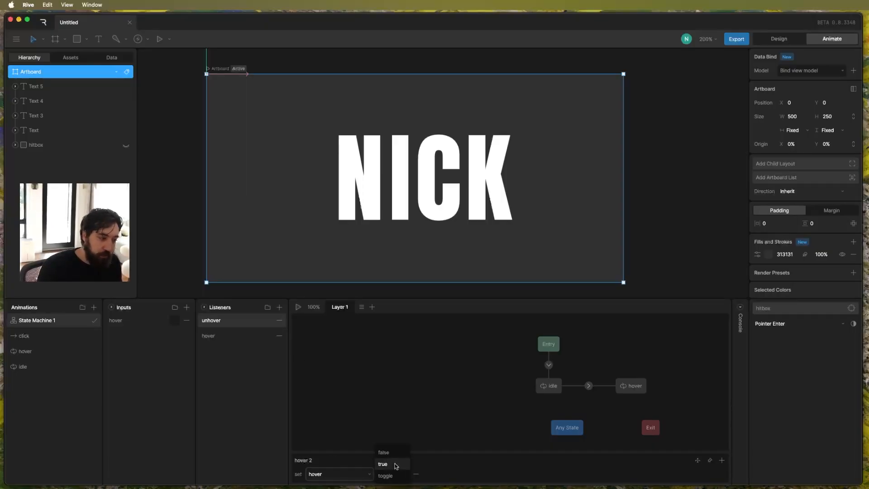
click(396, 457)
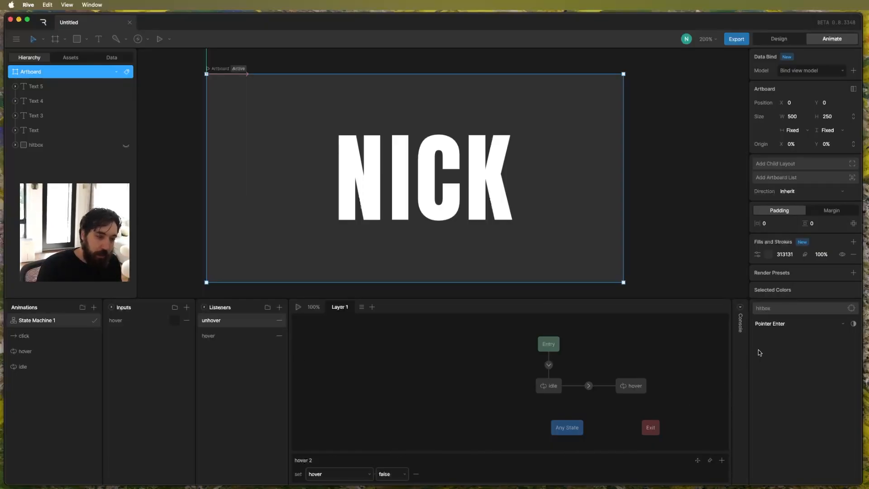
click(774, 325)
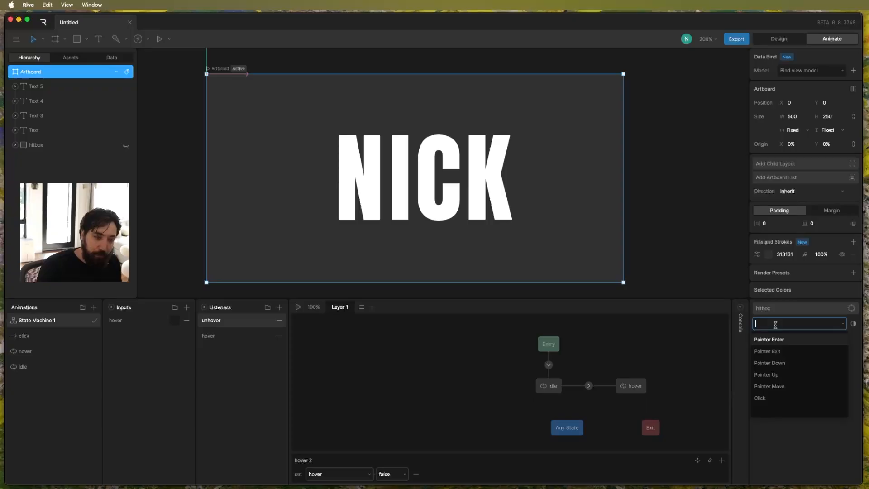
click(778, 352)
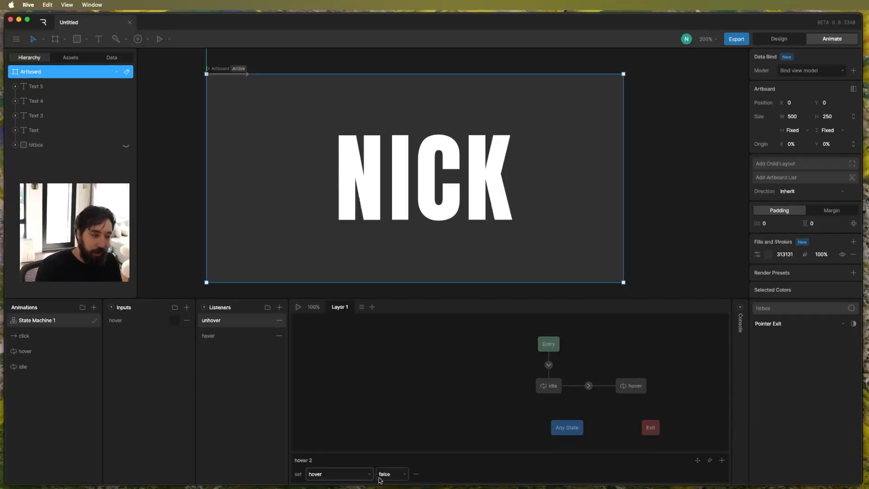
click(394, 474)
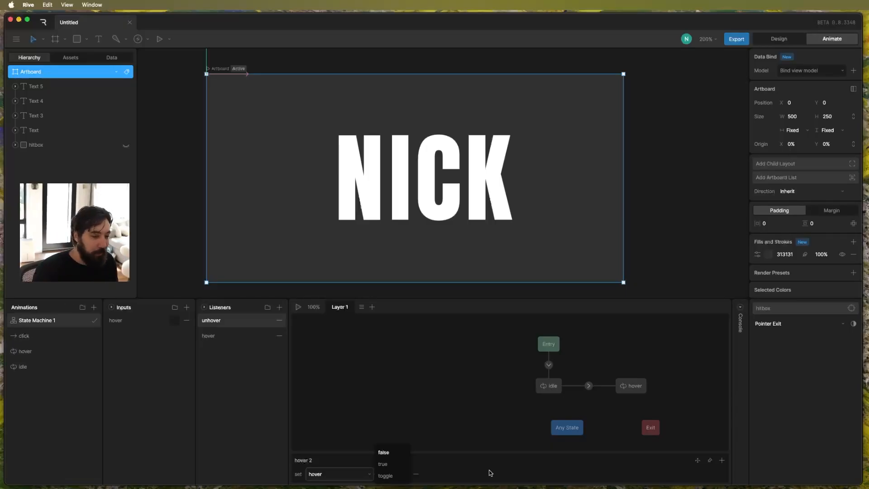
click(414, 360)
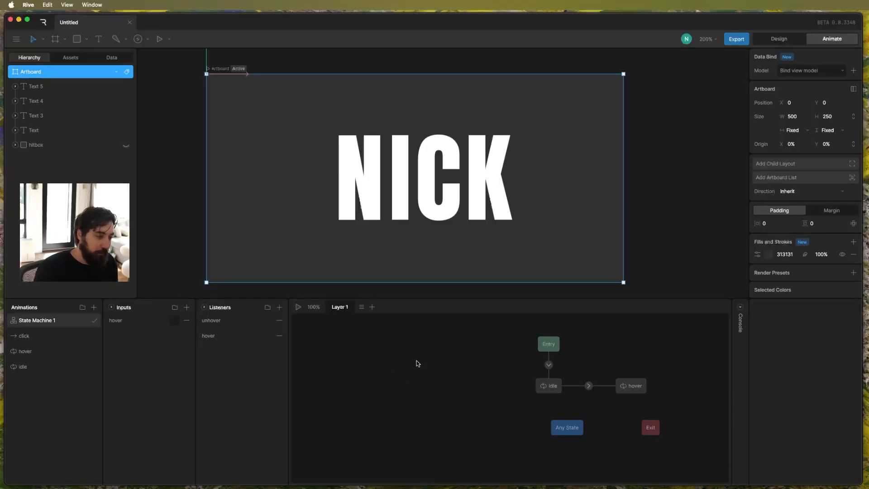
click(228, 323)
click(230, 333)
click(231, 321)
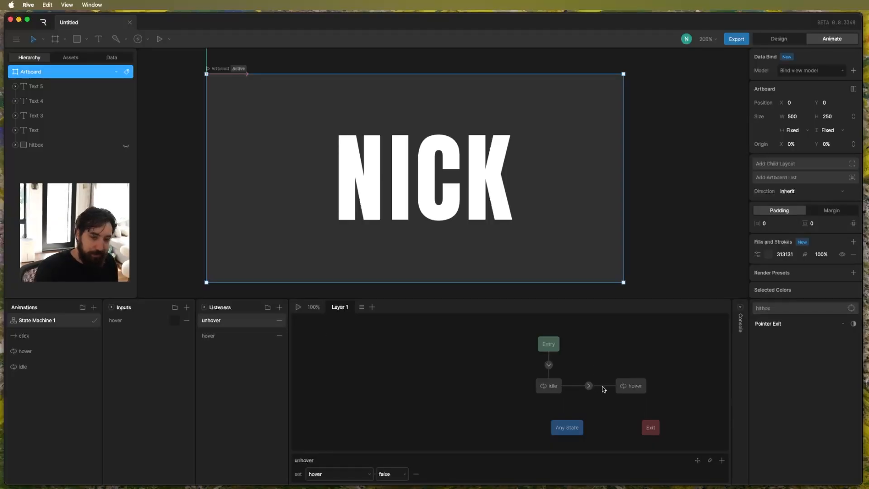
Create a transition from hover back to idle with the condition hover is false, and play the state machine.
click(588, 386)
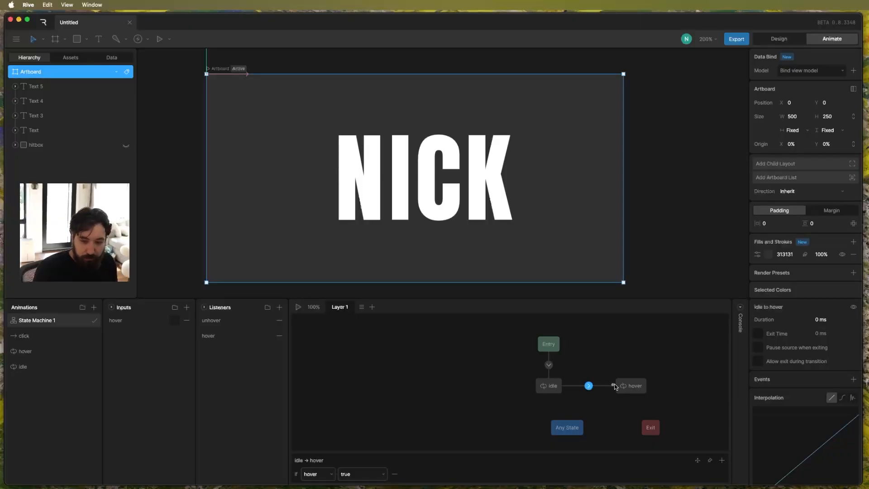
drag(611, 387, 552, 385)
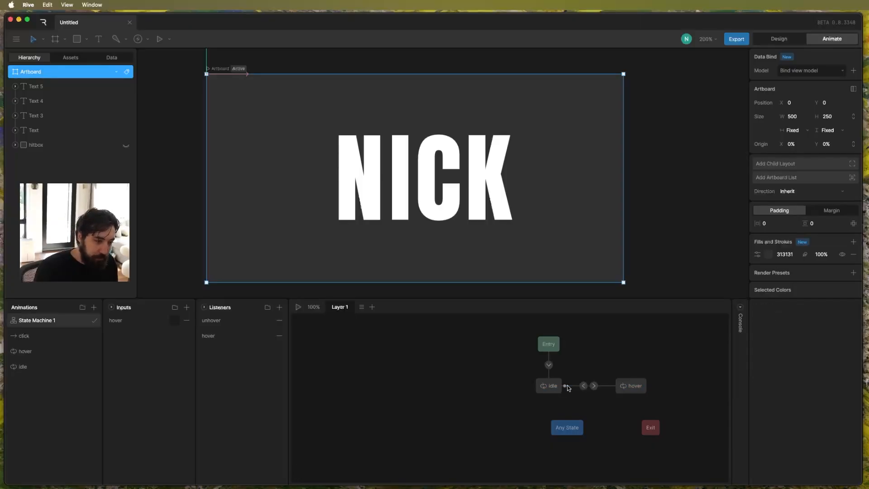
click(583, 385)
click(721, 475)
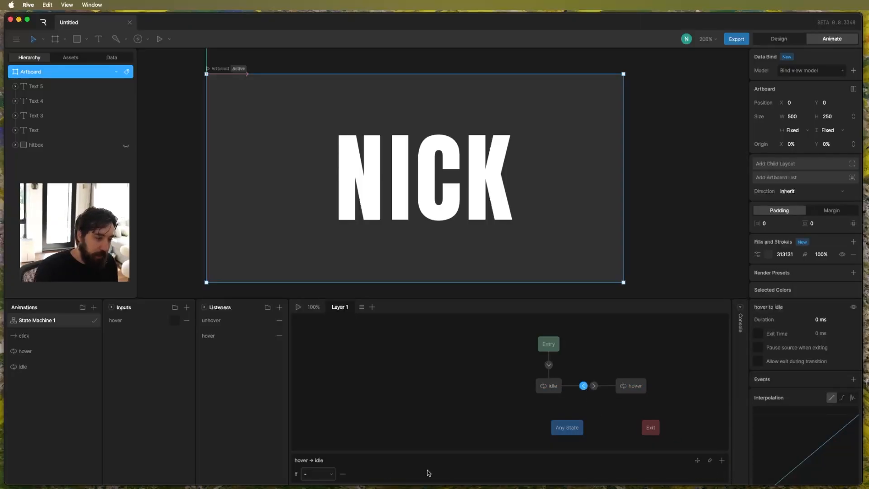
click(325, 474)
click(310, 410)
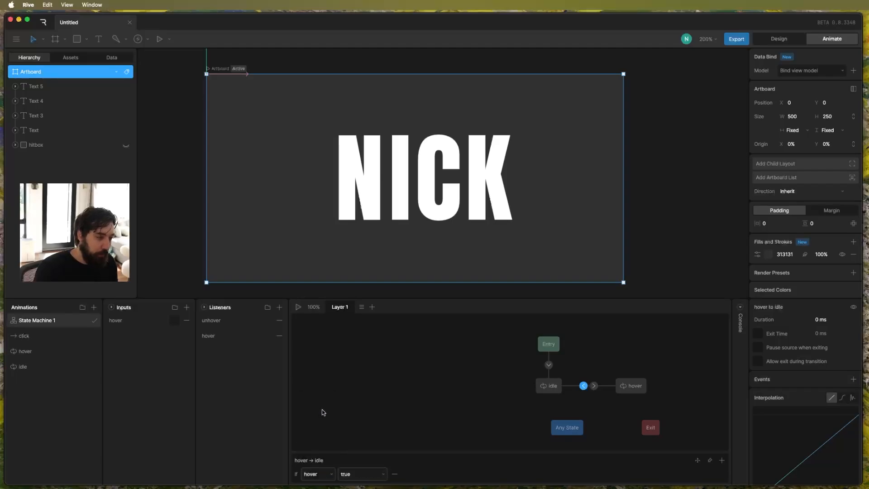
click(359, 469)
click(358, 474)
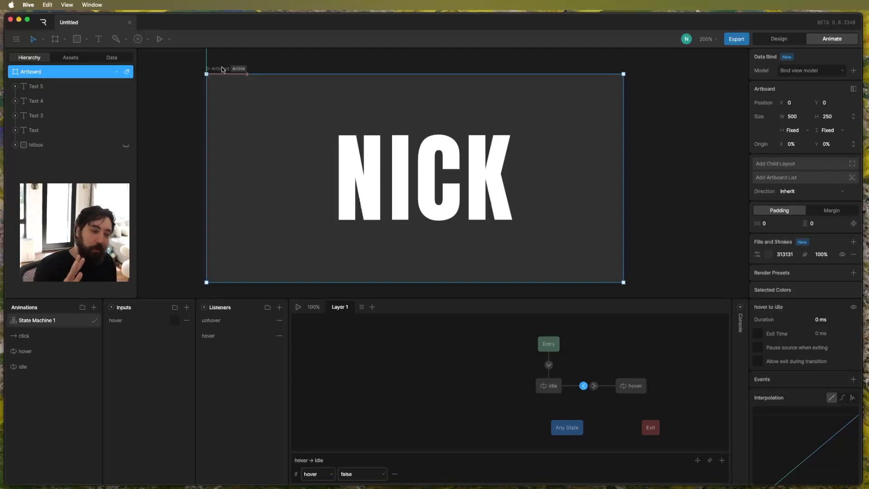
key(space)
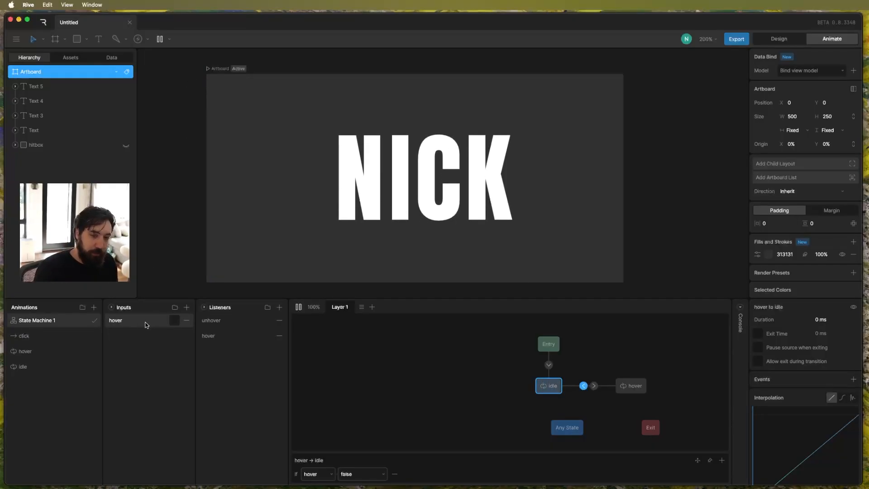
Test the hover and unhover transitions over the letters in the running state machine, and stop playback.
mouse_move(400, 181)
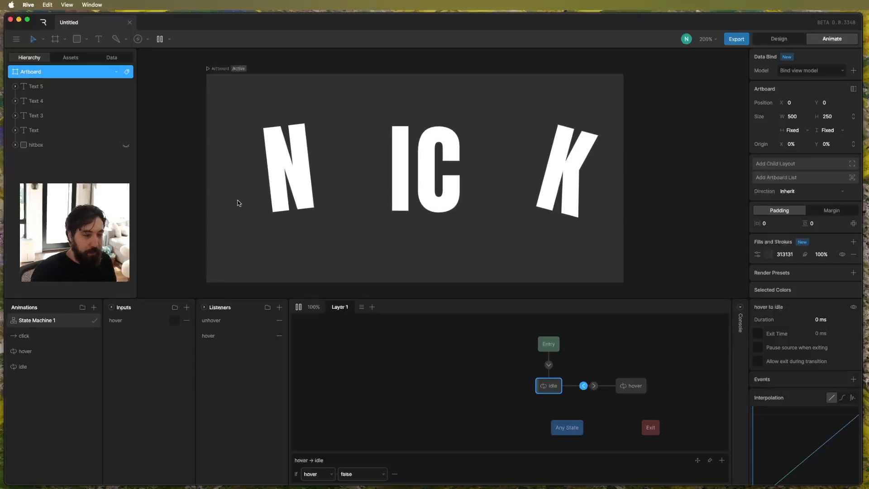
mouse_move(434, 176)
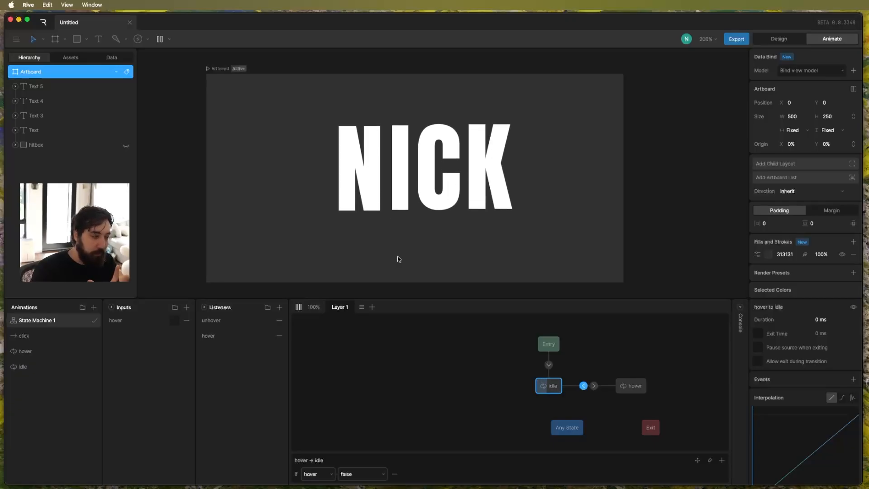
mouse_move(436, 187)
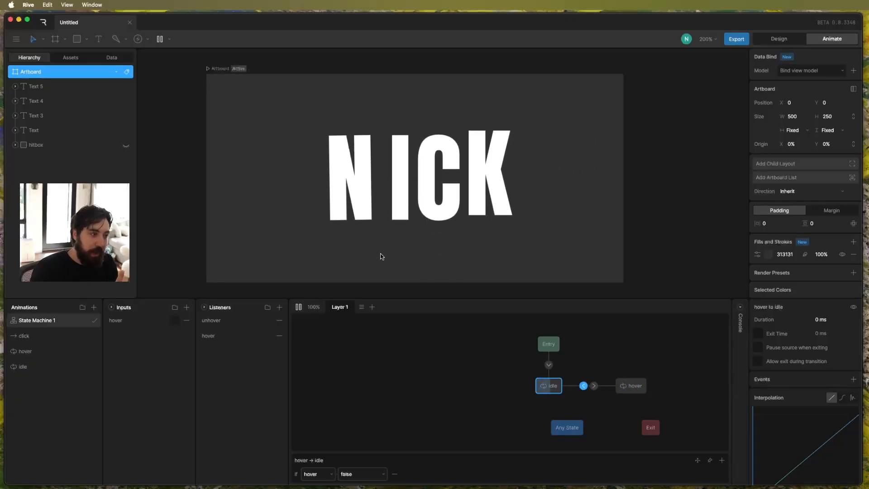
mouse_move(402, 175)
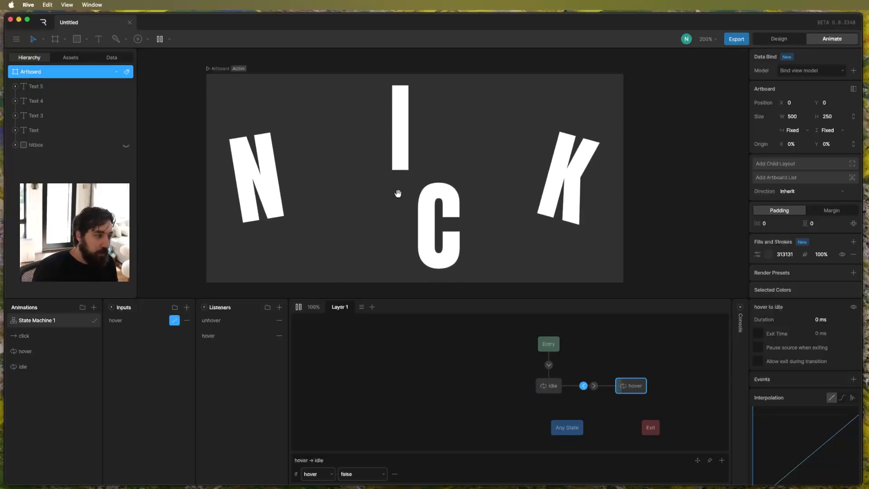
key(space)
In the idle animation, key the rotation and X position of all four letters at frame 0, and preview the timeline.
click(37, 365)
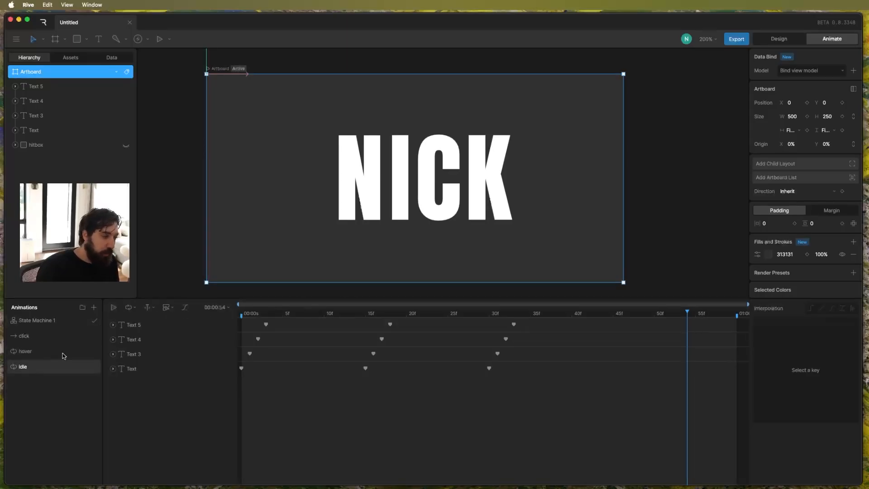
click(242, 314)
click(130, 329)
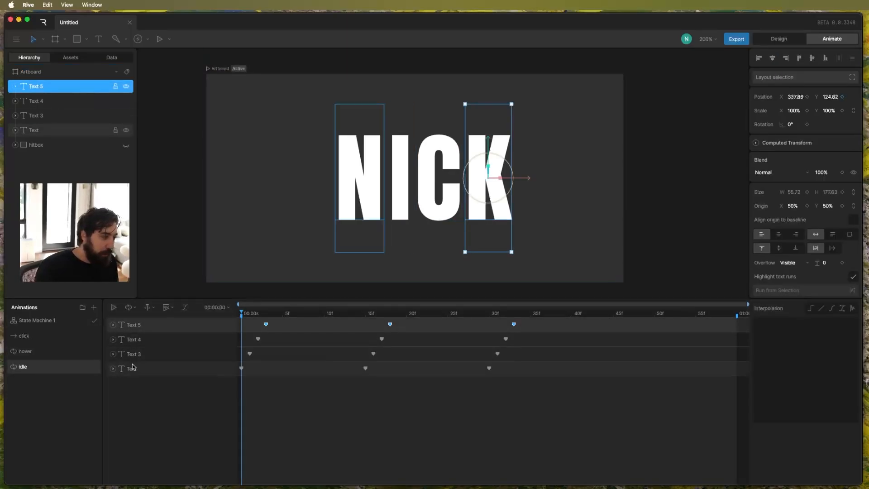
shift+click(131, 365)
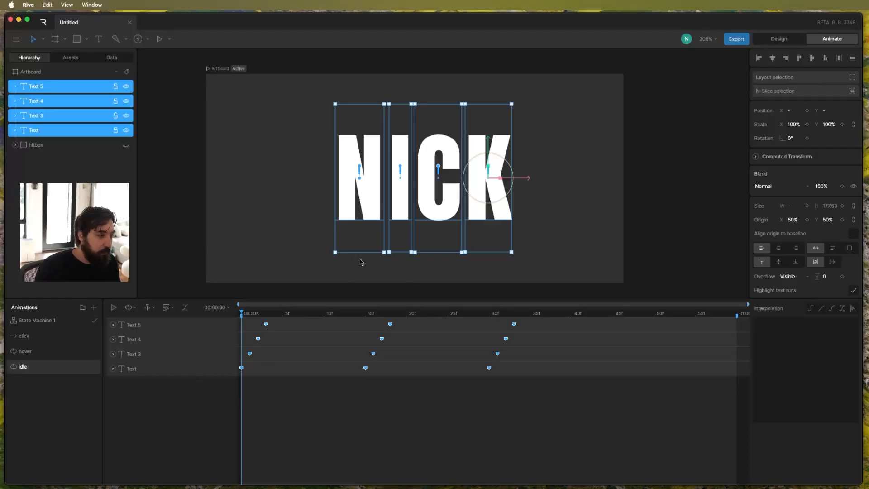
click(807, 138)
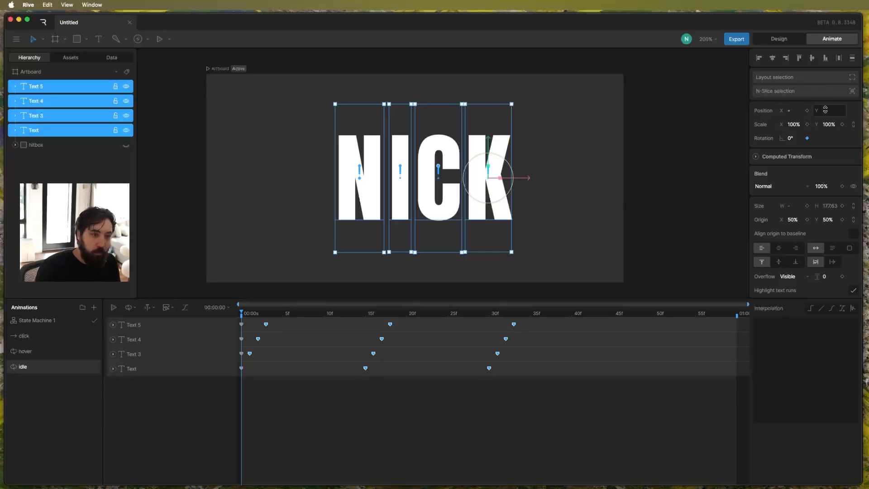
click(824, 110)
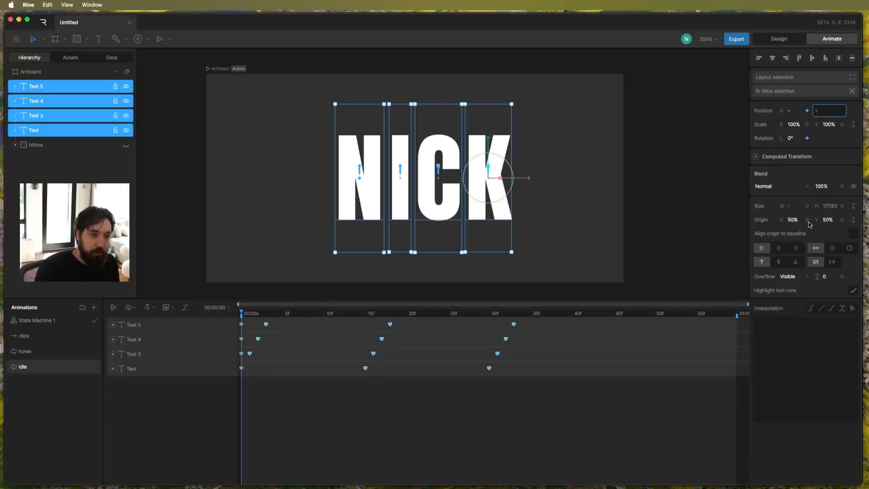
click(514, 341)
key(space)
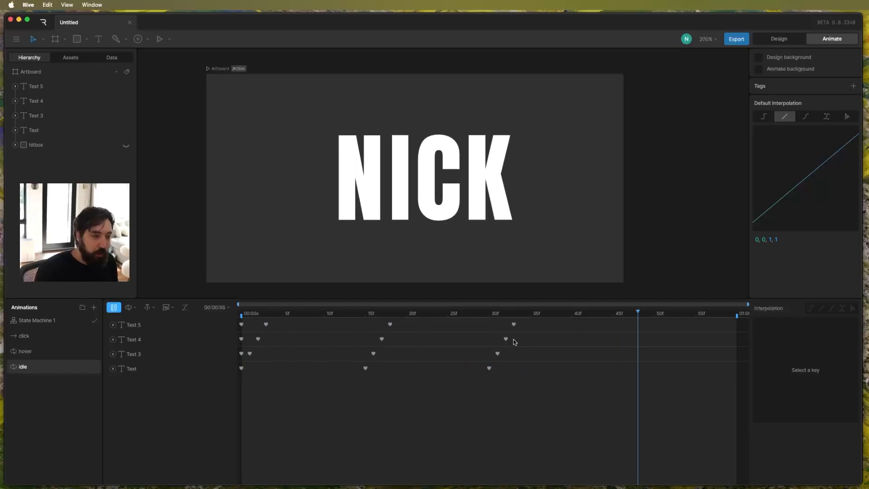
Play State Machine 1 with the artboard selected to test hovering over the letters, and stop it.
click(36, 320)
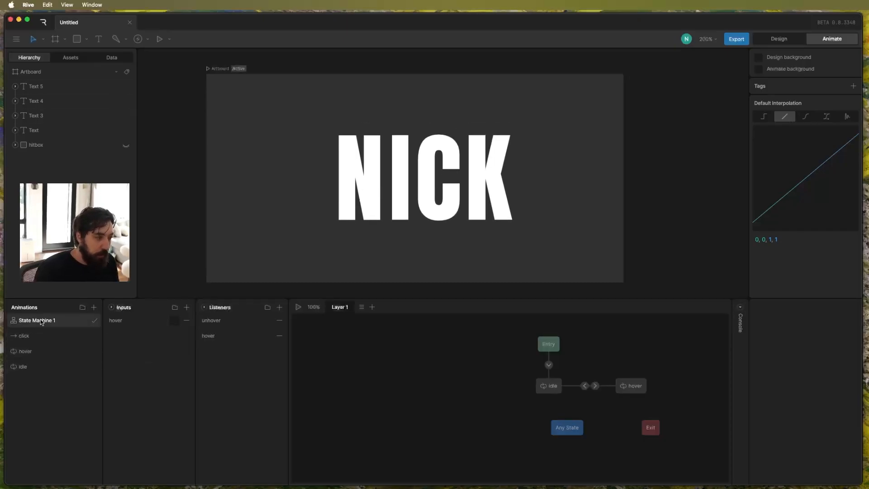
click(237, 72)
key(space)
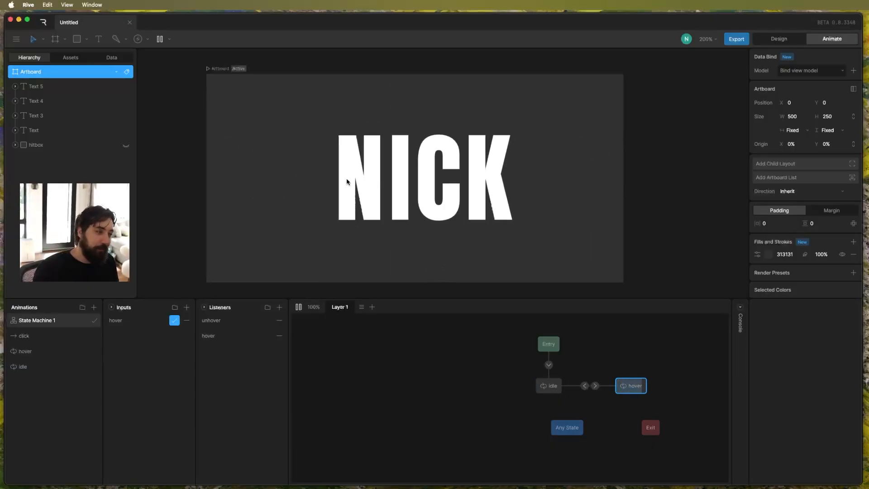
key(space)
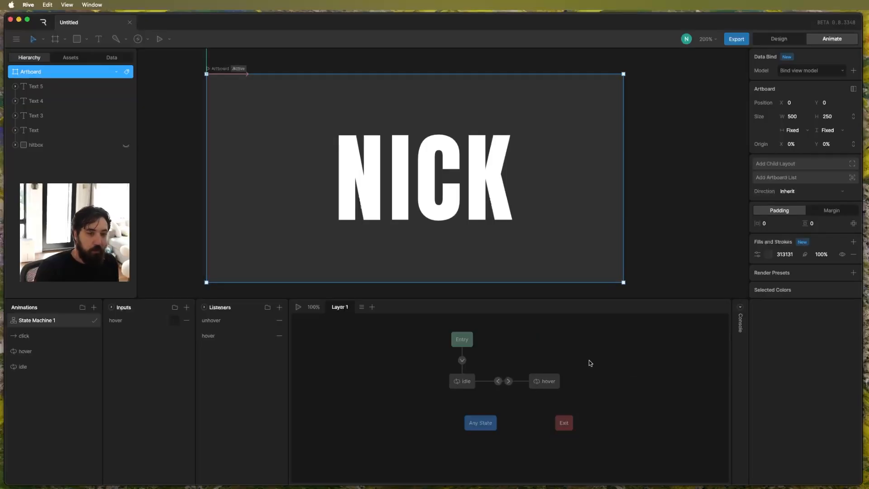
Set the hover-to-idle transition's duration to 150 ms and test it in the running state machine.
click(508, 381)
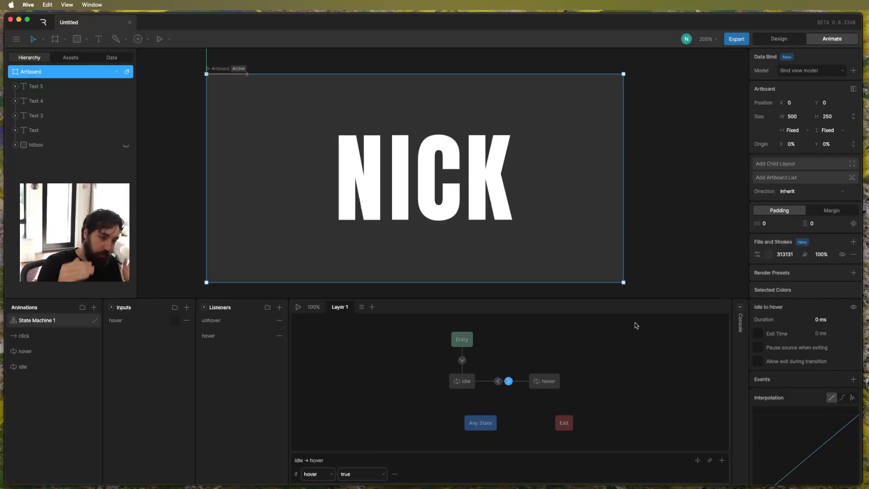
click(498, 381)
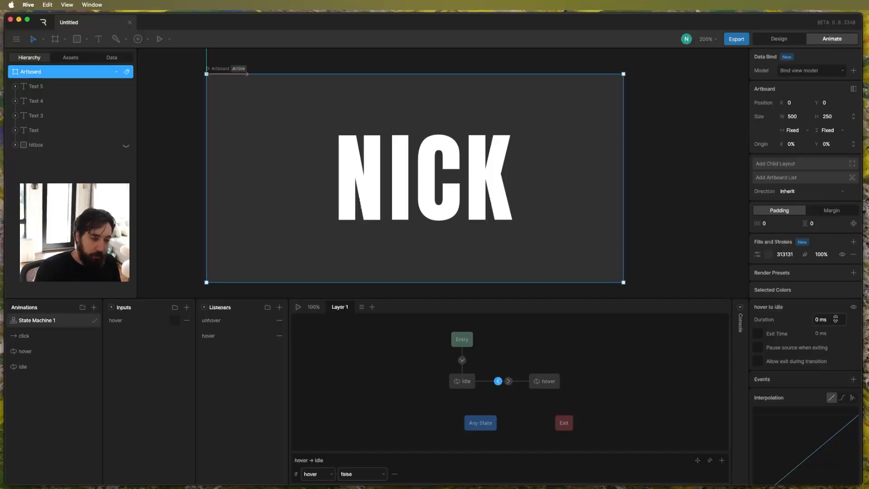
click(828, 320)
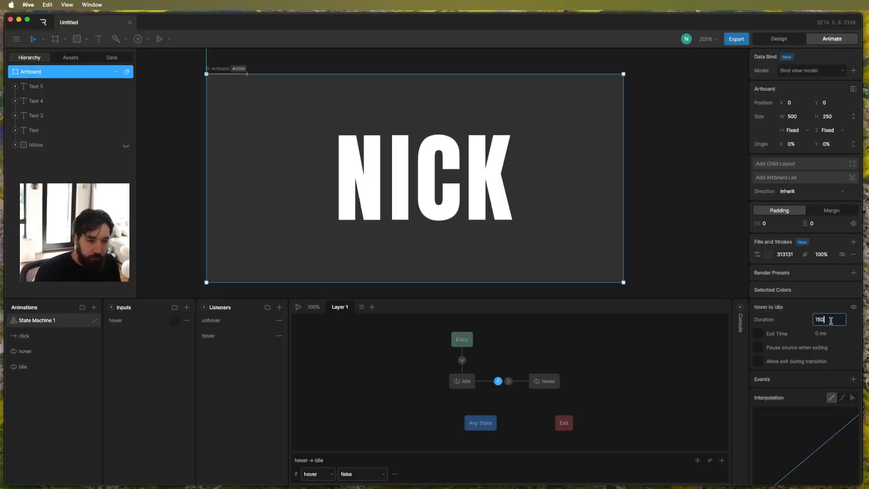
key(Return)
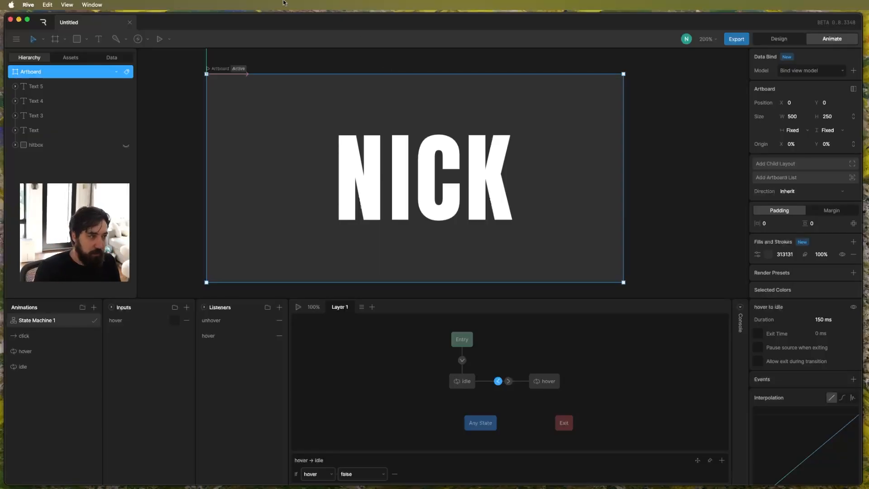
key(space)
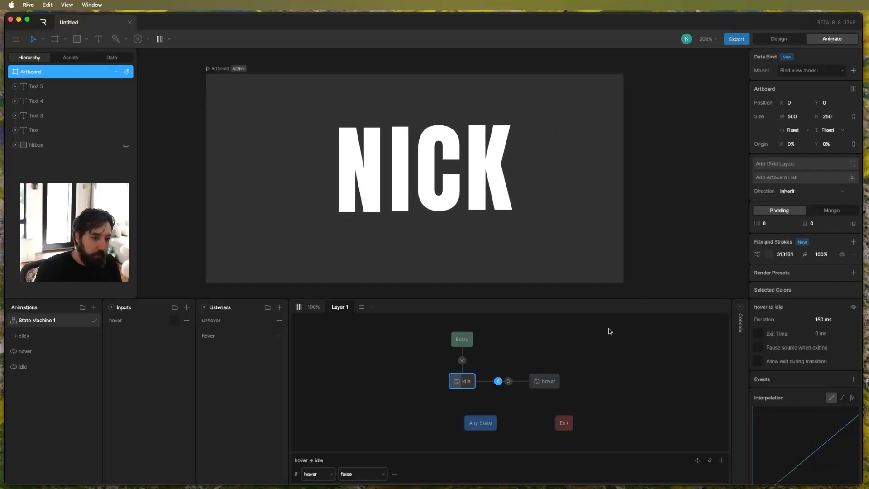
key(space)
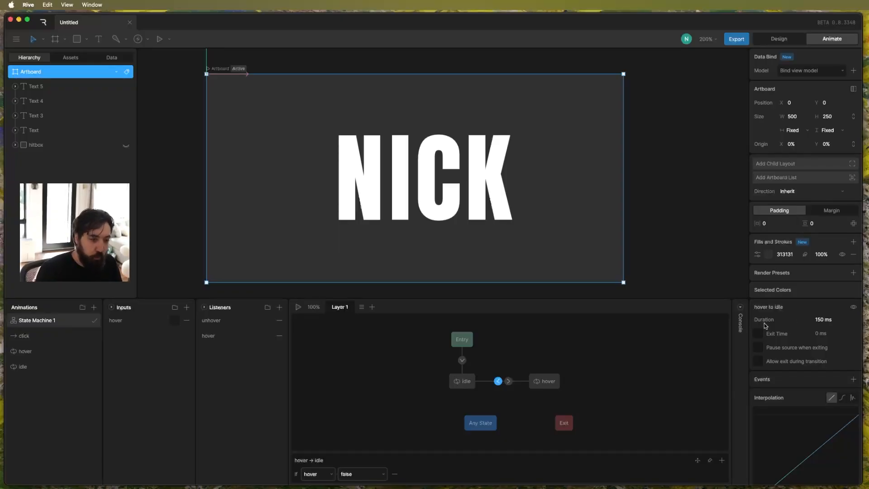
Enable exit time at 100% on the hover-to-idle transition and test it in the running state machine.
click(757, 334)
click(819, 333)
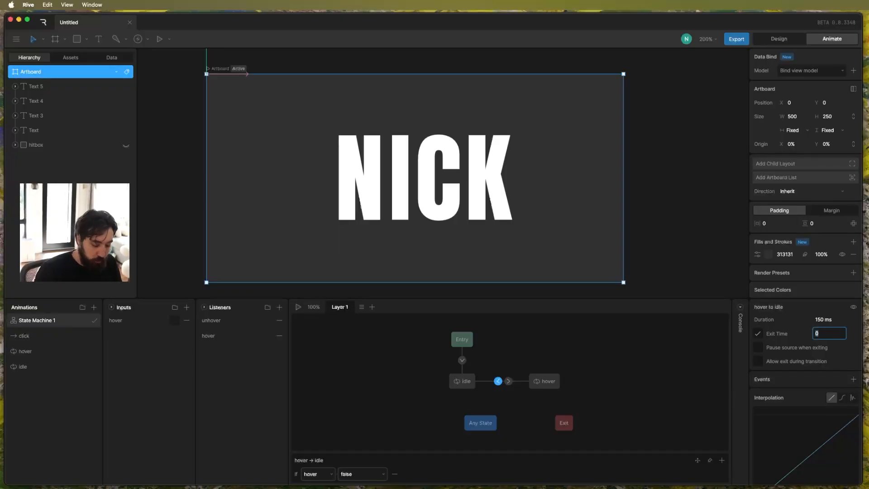
text(100%)
key(Return)
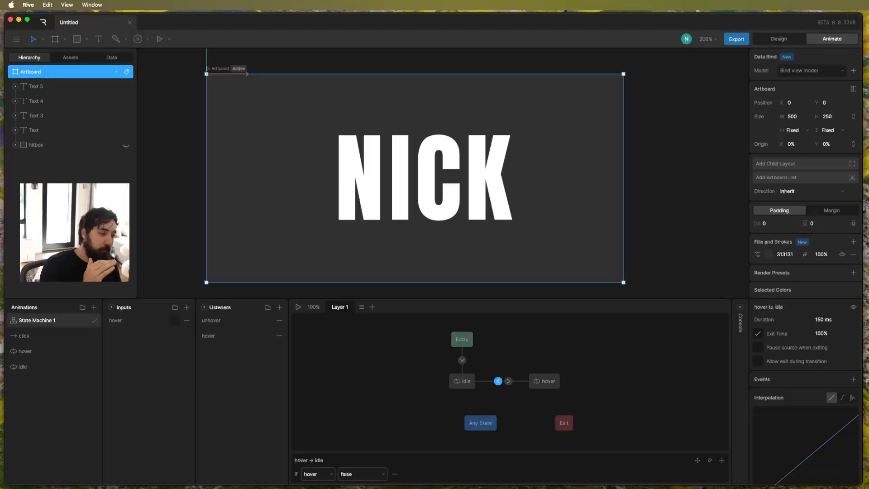
key(space)
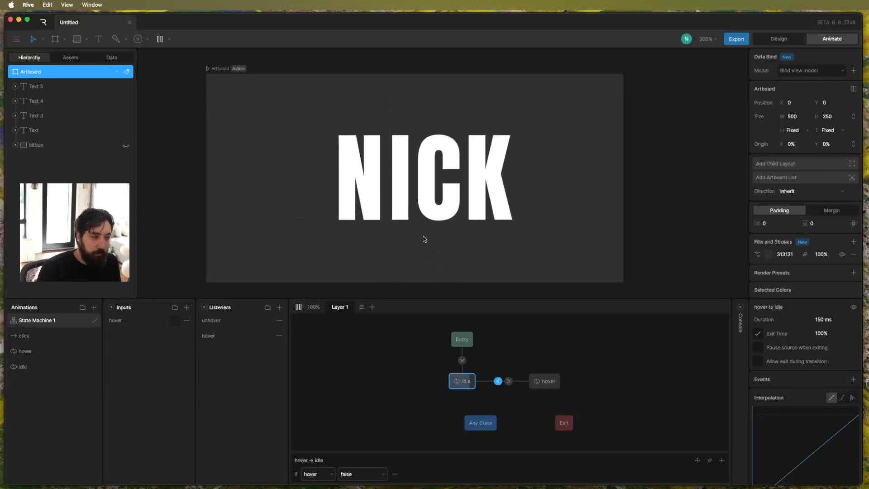
key(space)
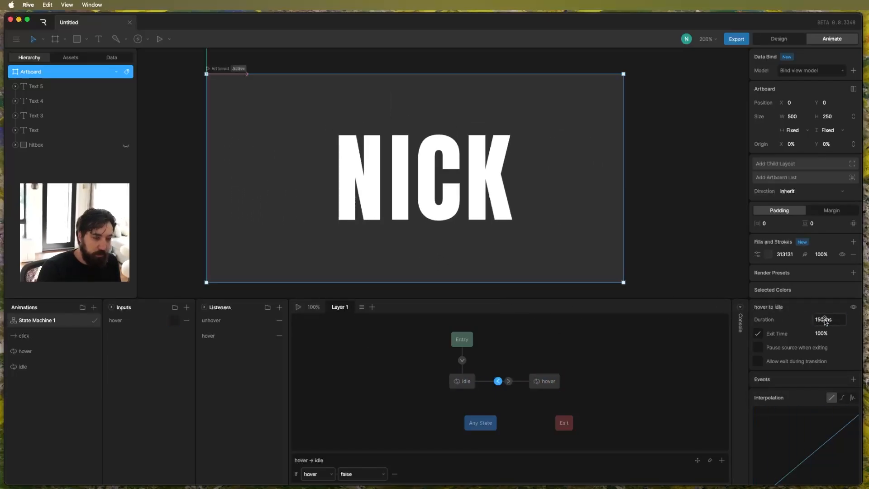
Set the hover-to-idle transition's duration to 0 ms and test the state machine again.
click(824, 320)
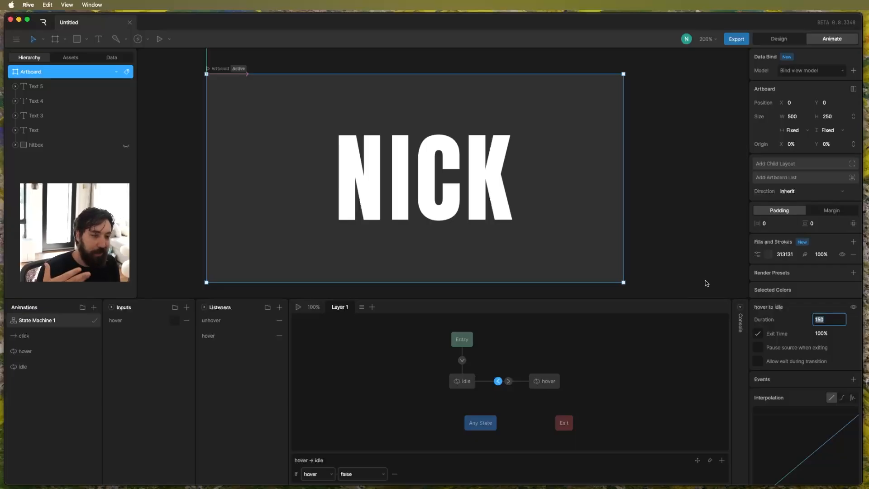
click(686, 228)
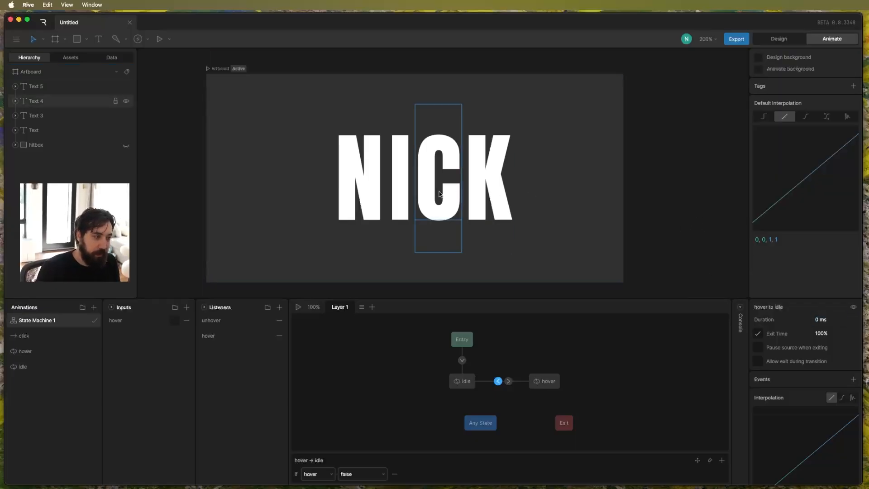
click(213, 69)
key(space)
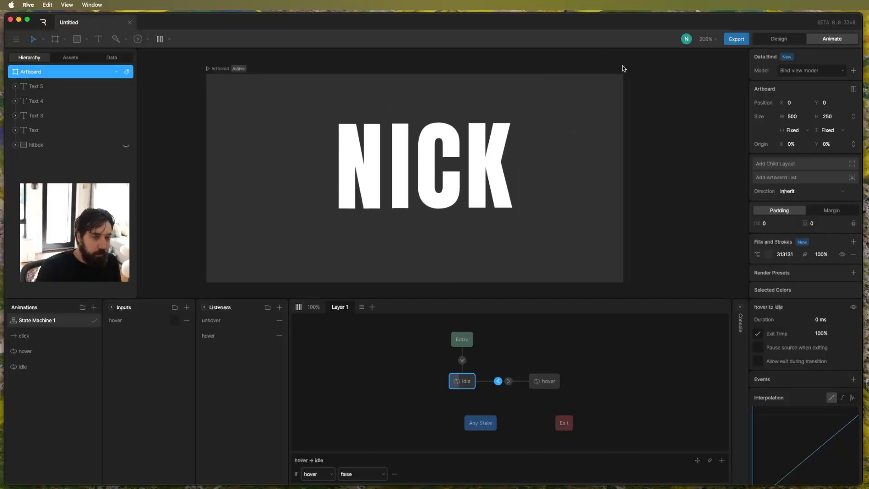
key(space)
In the click animation, select all four letters and key each one's fill color at frame 0.
click(40, 335)
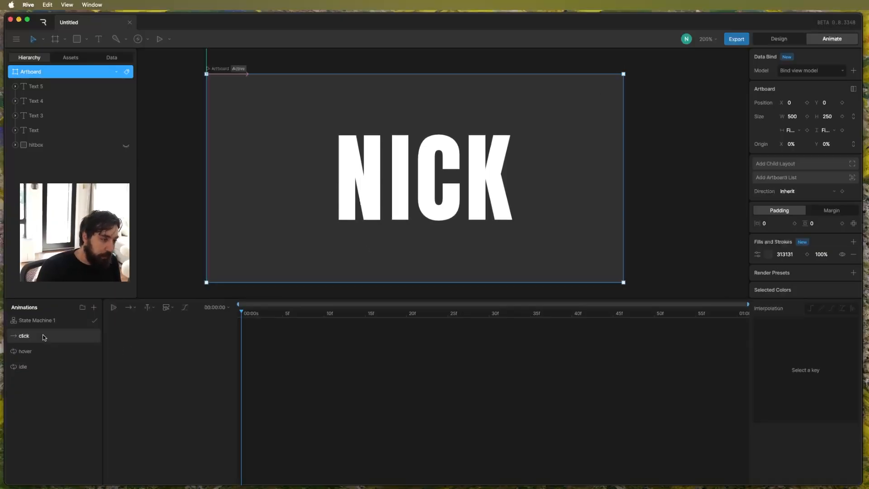
click(351, 201)
shift+click(396, 204)
shift+click(432, 205)
shift+click(482, 205)
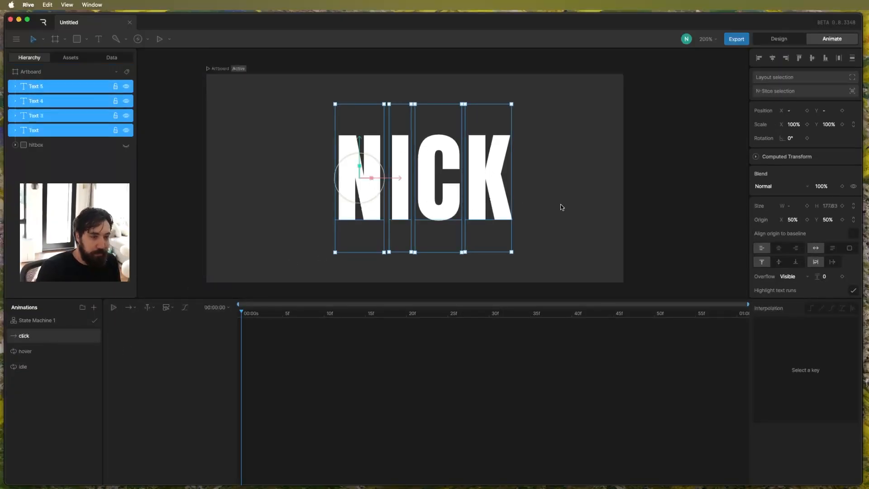
scroll(814, 199, down, 10)
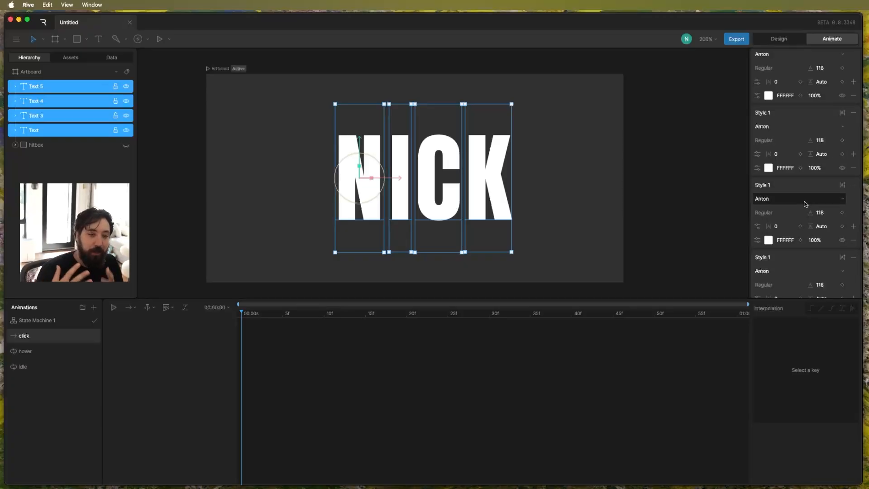
scroll(805, 190, up, 2)
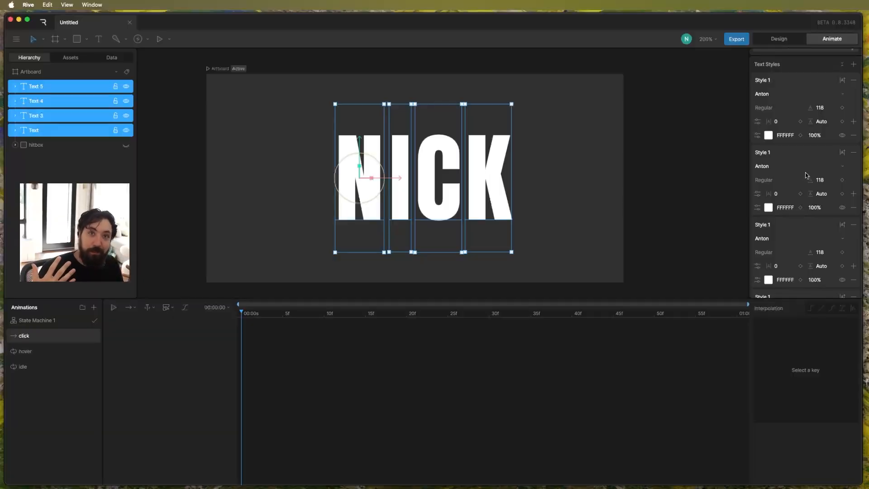
click(800, 134)
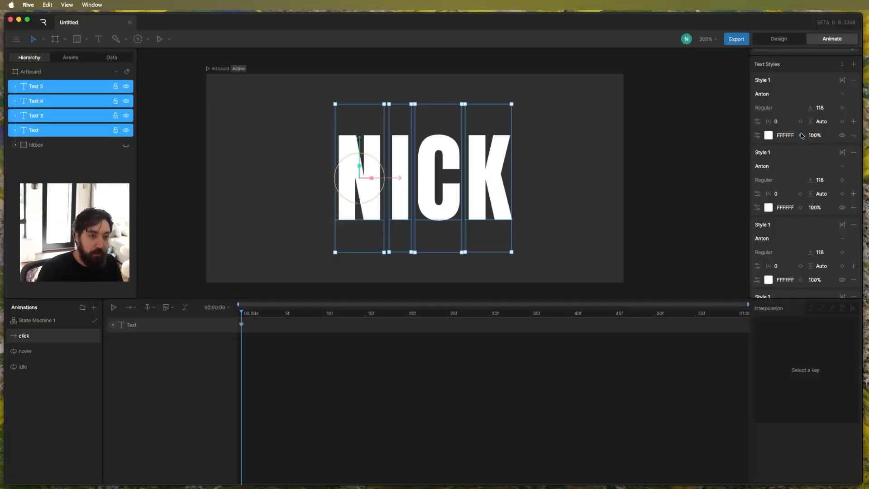
click(800, 207)
scroll(800, 217, down, 1)
click(800, 258)
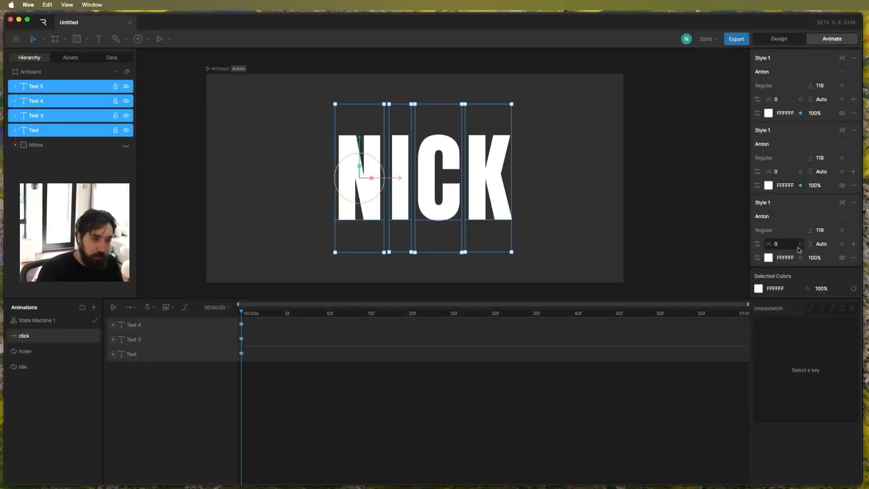
click(800, 257)
Change the fill color of all four letters to red FF0000 at frame 0 of the click animation.
scroll(801, 203, up, 2)
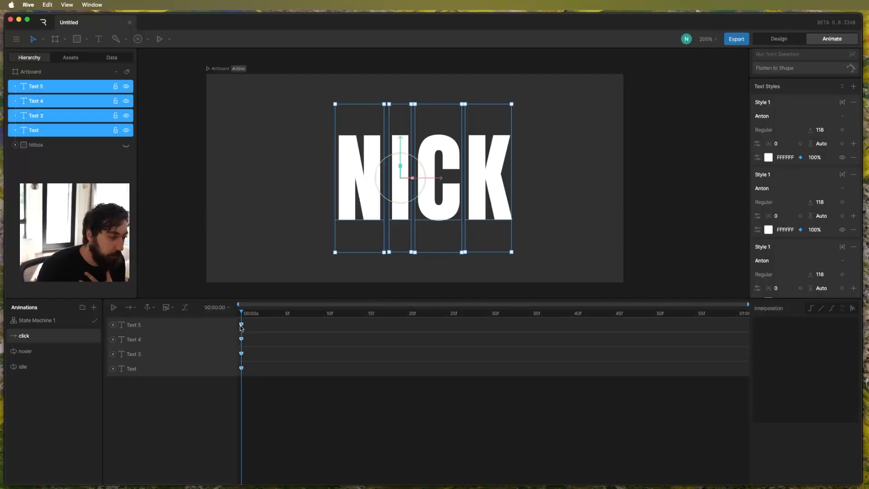
click(767, 157)
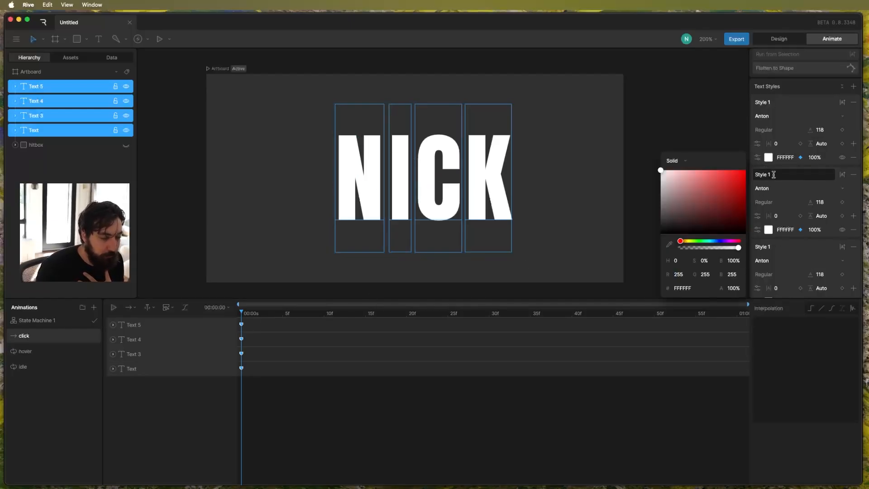
click(737, 187)
drag(737, 187, 745, 171)
click(768, 229)
click(745, 243)
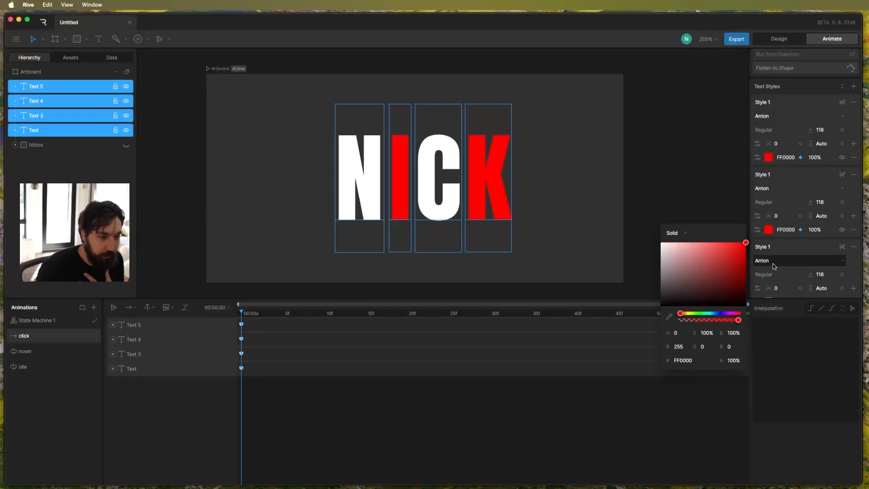
scroll(771, 256, down, 5)
click(768, 257)
click(745, 269)
click(767, 185)
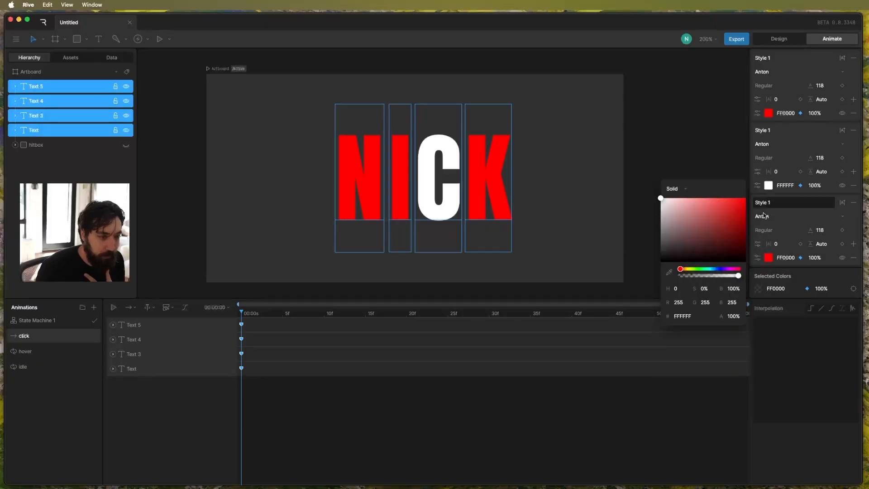
click(745, 198)
Key the fills of all four letters to white at frame 5 and play back the color change.
click(303, 347)
drag(253, 314, 489, 319)
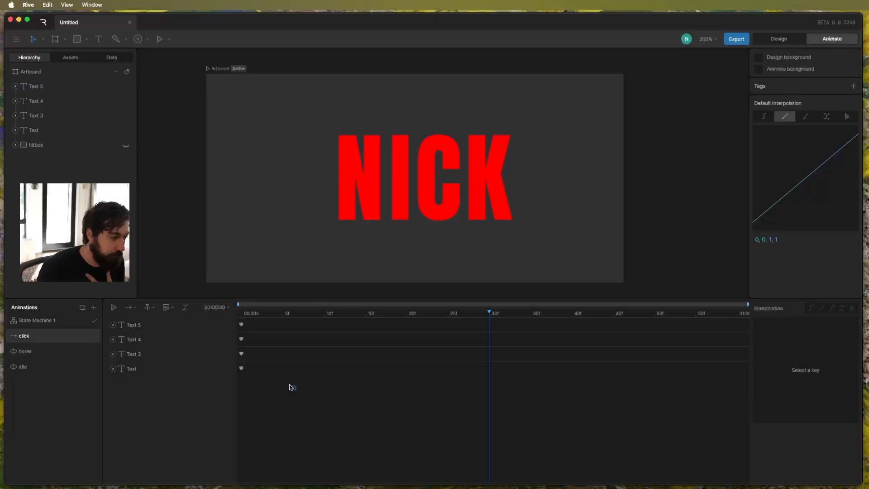
drag(282, 389, 209, 318)
scroll(797, 240, down, 10)
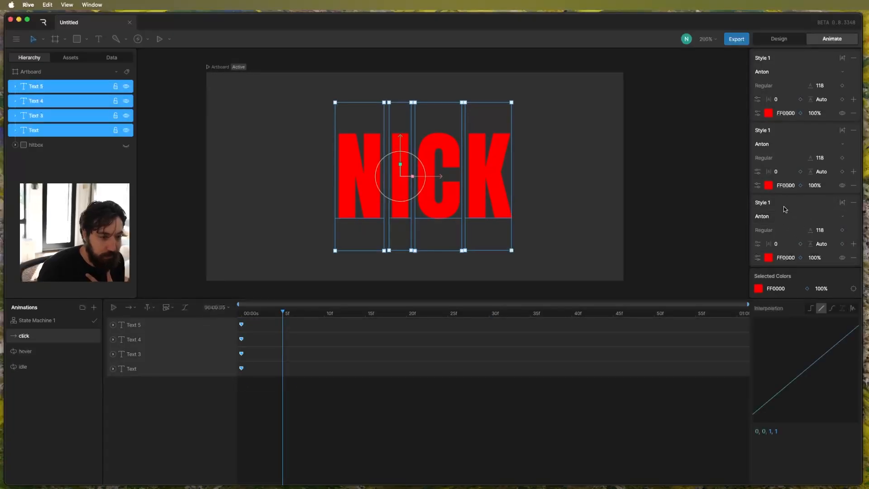
click(758, 288)
drag(688, 324, 658, 283)
click(323, 372)
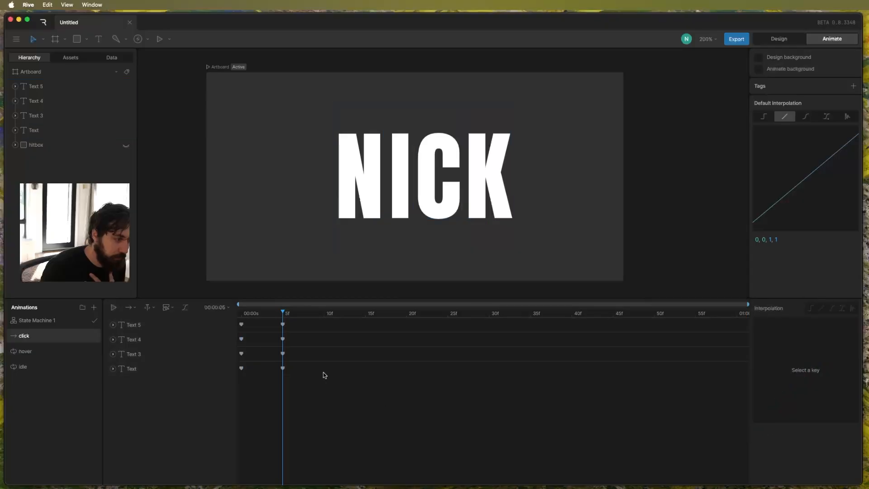
key(space)
drag(274, 316, 218, 319)
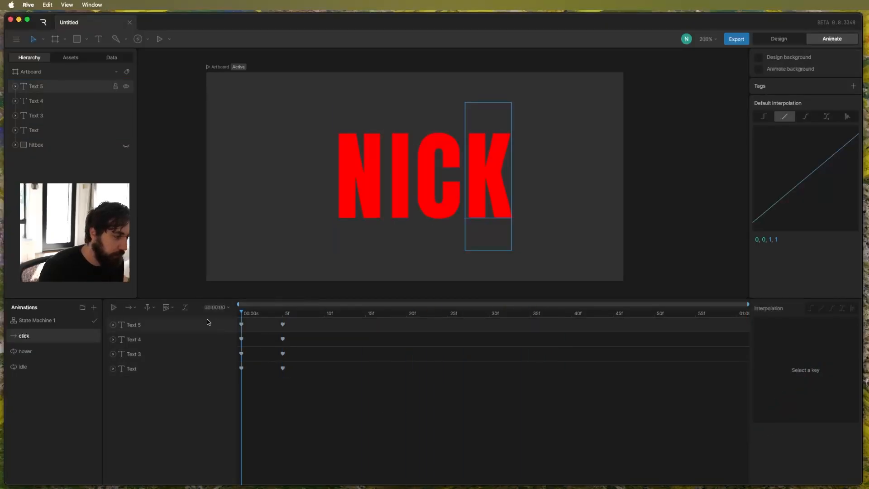
Select all four letters and key their rotation at 0° on frame 0.
click(148, 327)
shift+click(146, 369)
drag(797, 136, 797, 136)
click(806, 138)
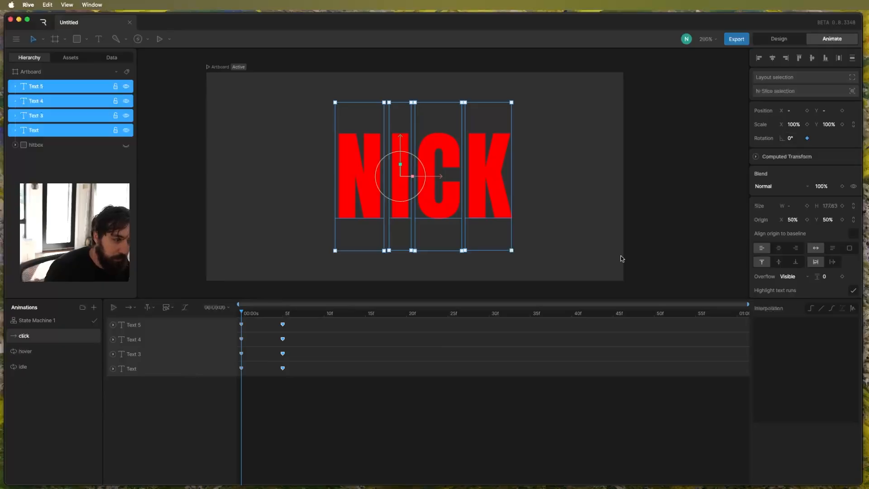
Set the rotation of all four letters to 360° at frame 12 and play back the click animation.
drag(303, 323, 343, 331)
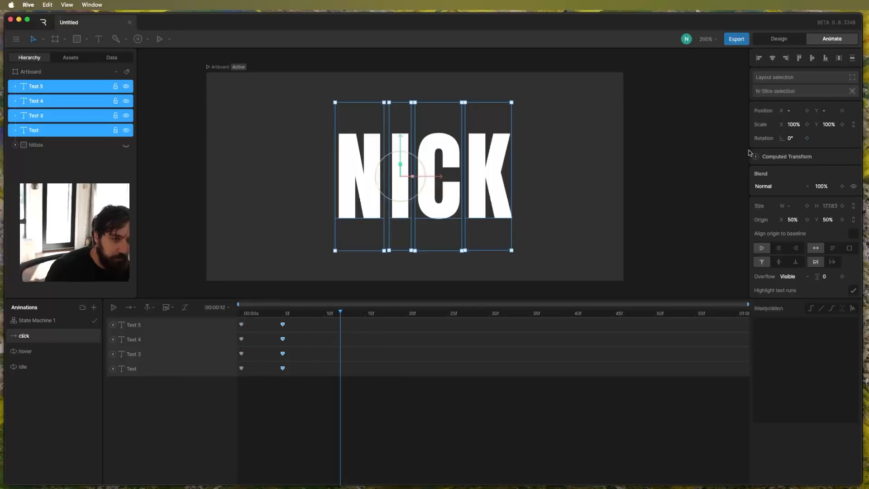
drag(790, 138, 792, 135)
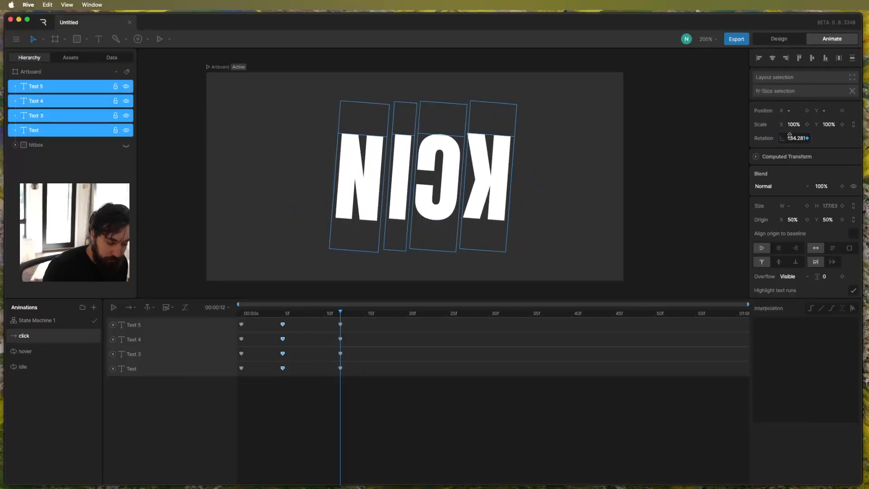
click(794, 138)
text(360)
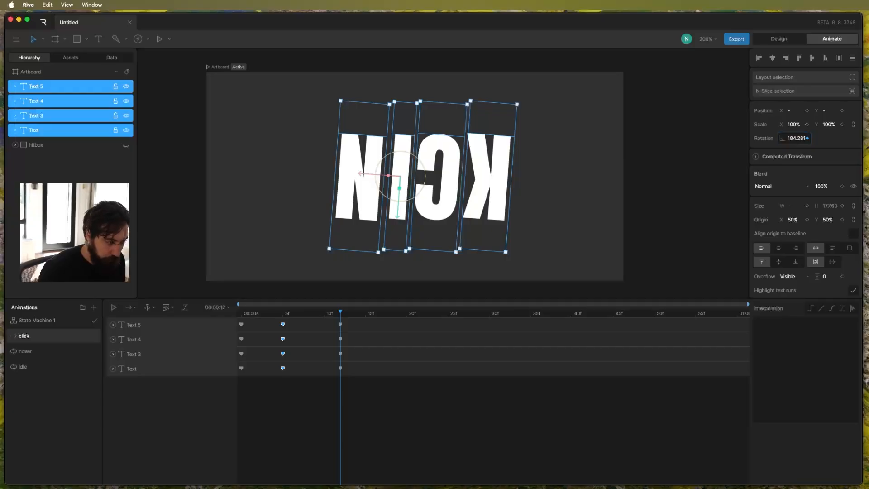
key(Return)
click(545, 371)
key(space)
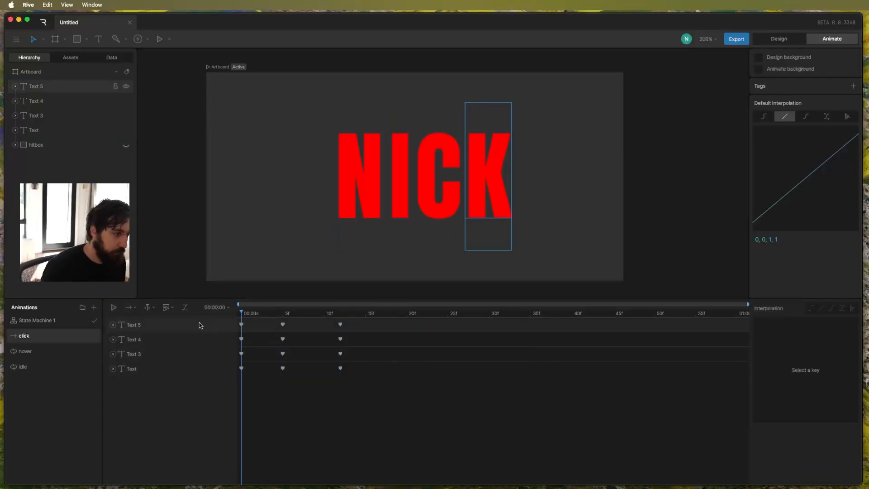
key(space)
click(239, 314)
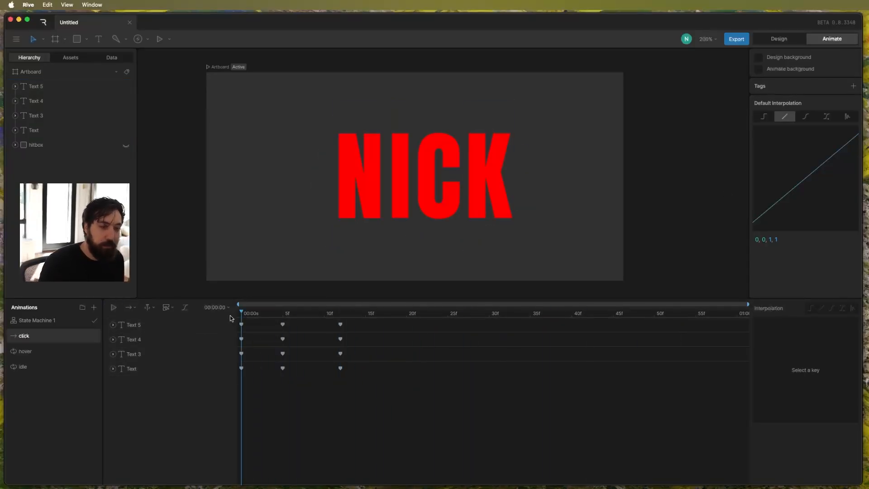
key(space)
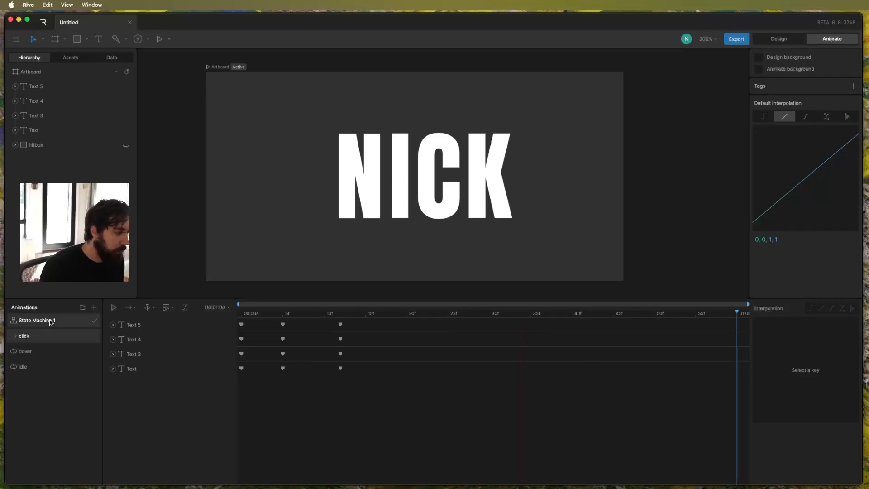
Add the click animation as a state in State Machine 1 and create a transition from hover to click.
click(68, 323)
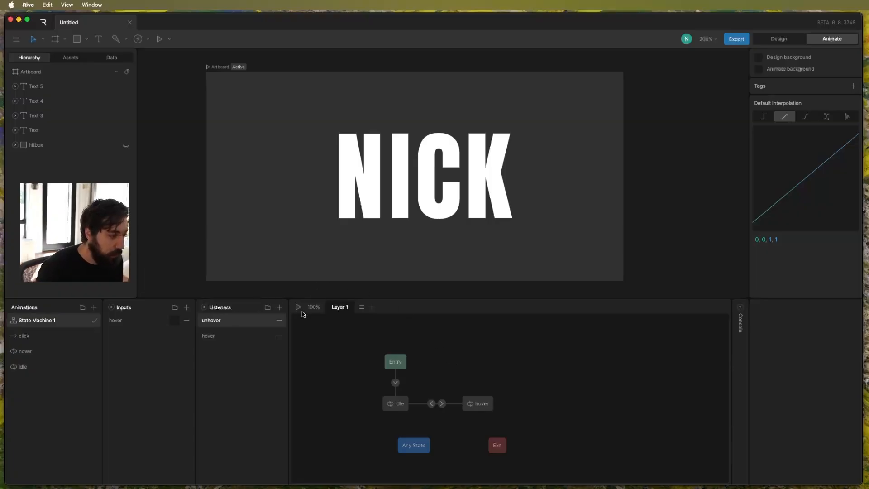
drag(27, 339, 477, 355)
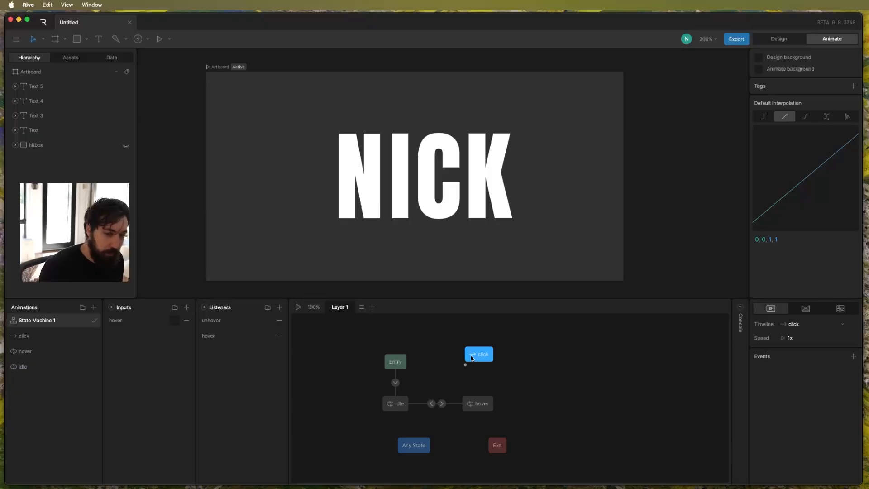
drag(478, 396, 478, 360)
click(478, 381)
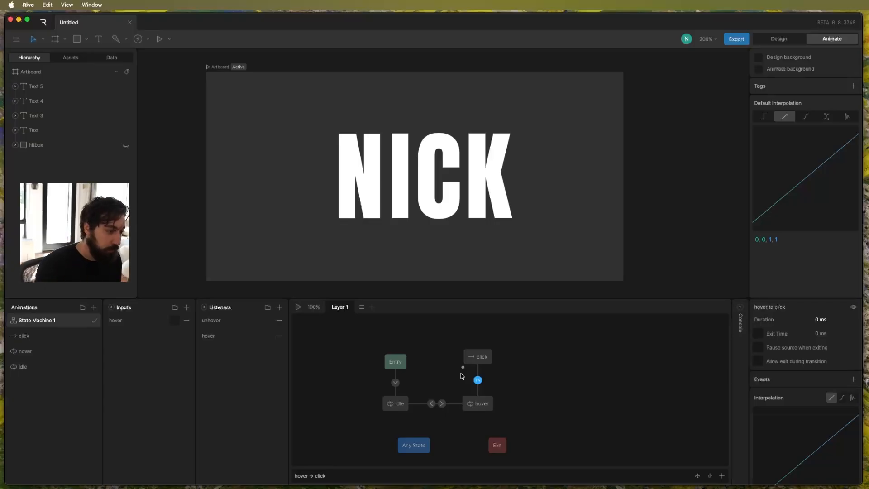
Add a listener named click on the hitbox and set its event type to Click.
click(67, 144)
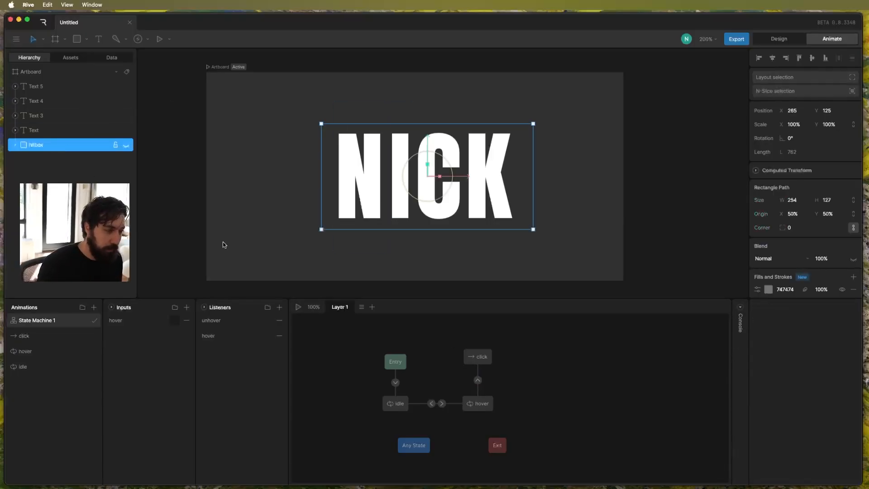
click(279, 307)
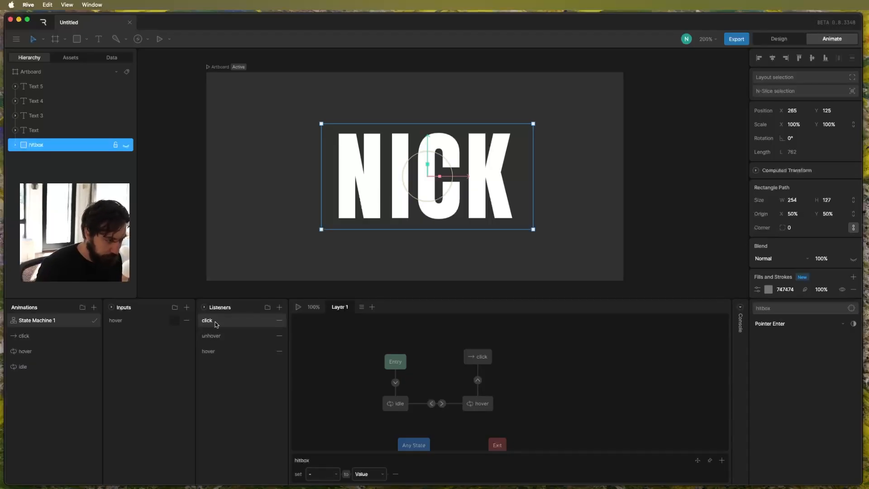
click(815, 327)
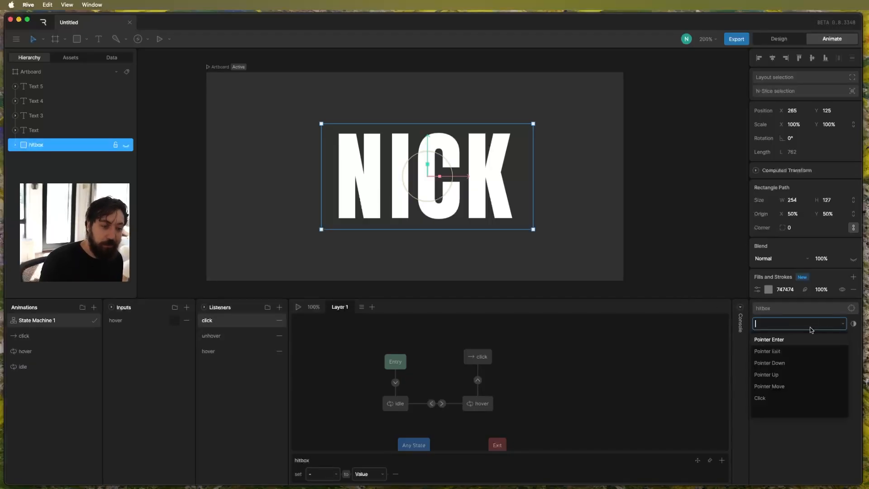
click(789, 396)
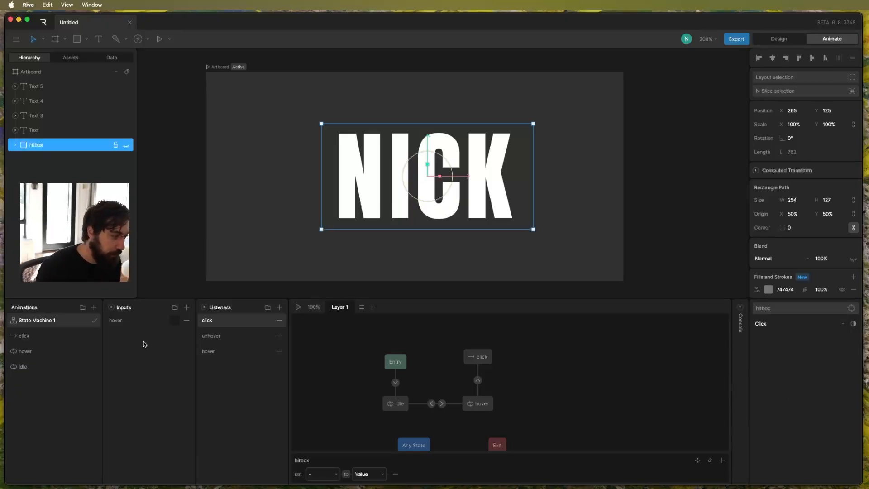
Create a Trigger input in the state machine and name it click.
click(189, 309)
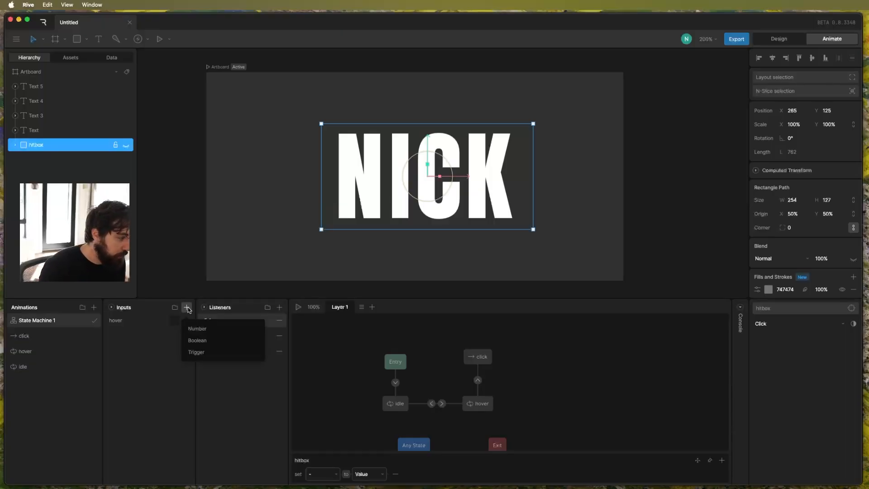
click(196, 352)
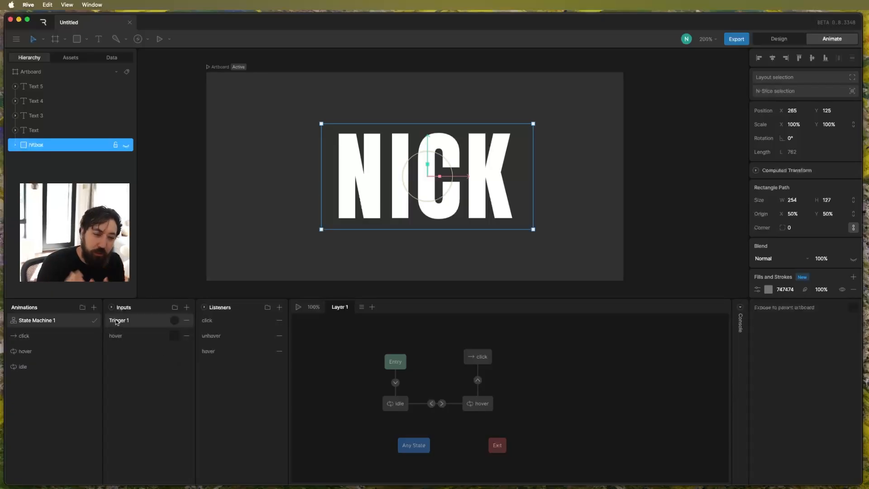
double_click(116, 321)
text(c)
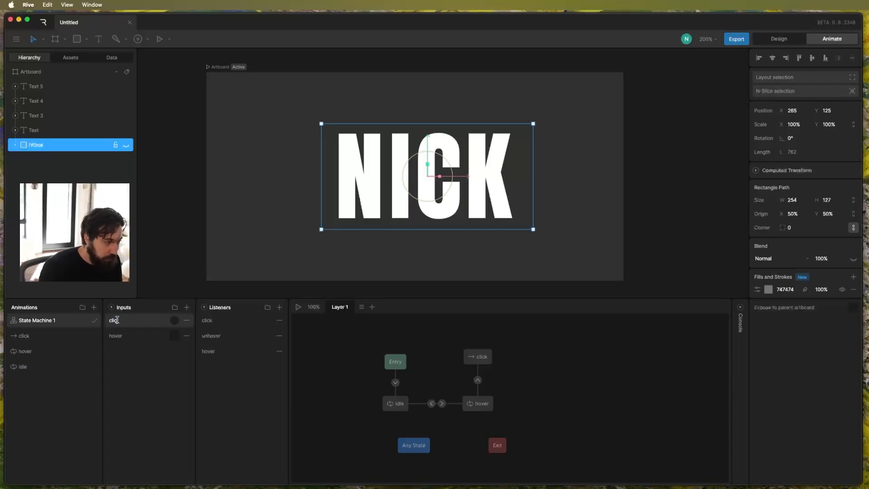
text(lick)
Make the click listener fire the click trigger and remove its empty set-value action.
click(213, 320)
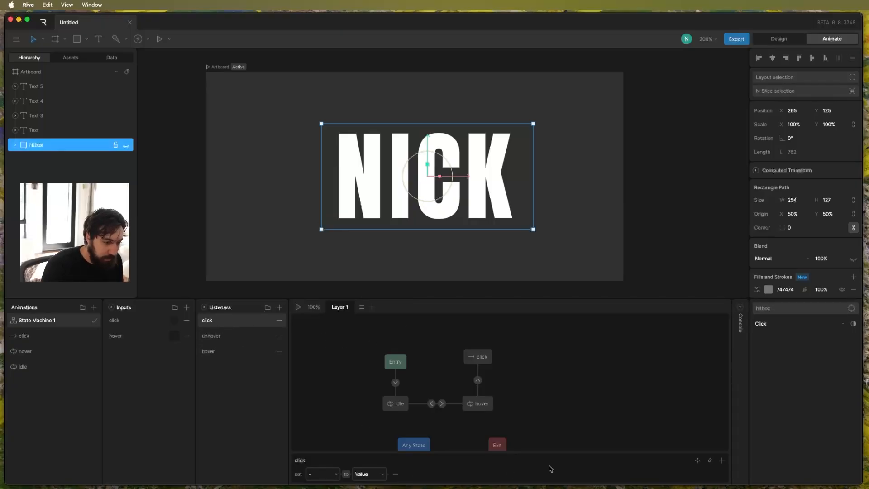
click(722, 460)
click(682, 407)
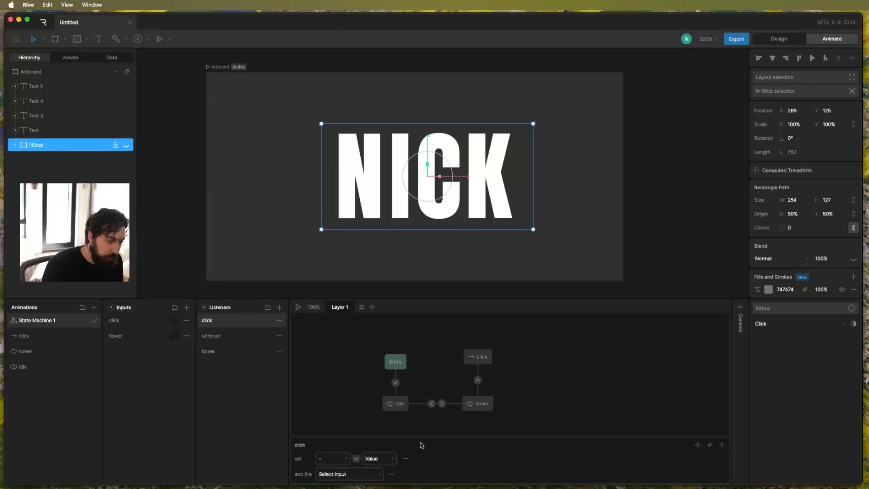
click(359, 473)
click(359, 445)
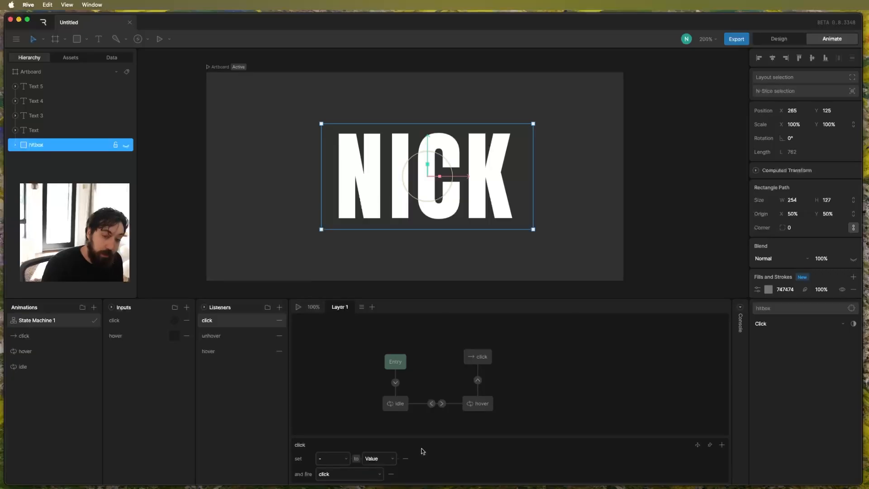
click(350, 462)
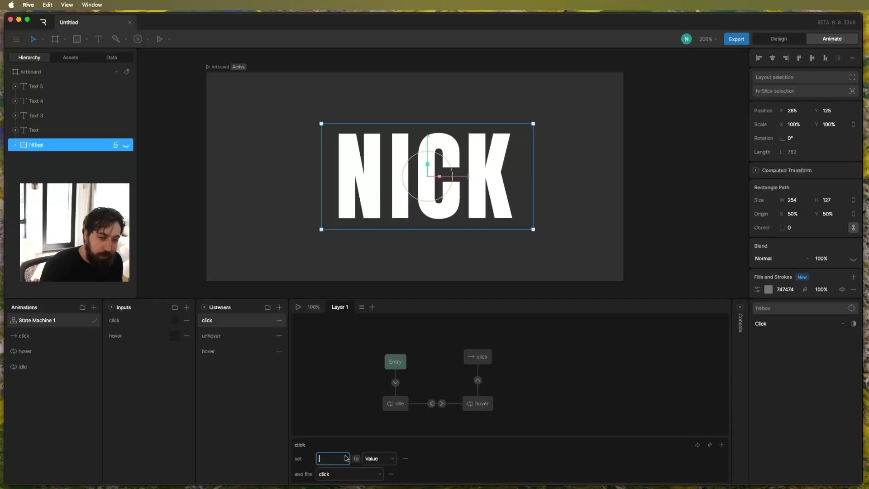
click(407, 458)
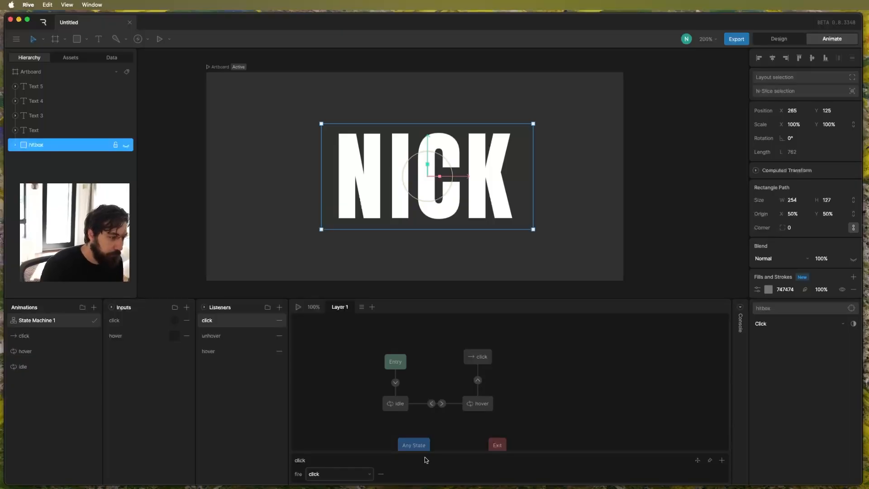
Add a condition to the hover-to-click transition that requires the click trigger.
click(477, 379)
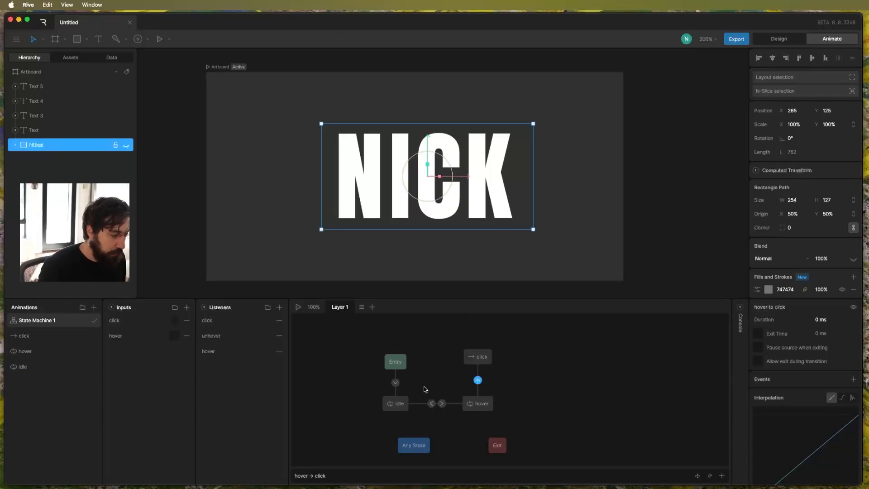
click(722, 475)
click(317, 474)
click(319, 398)
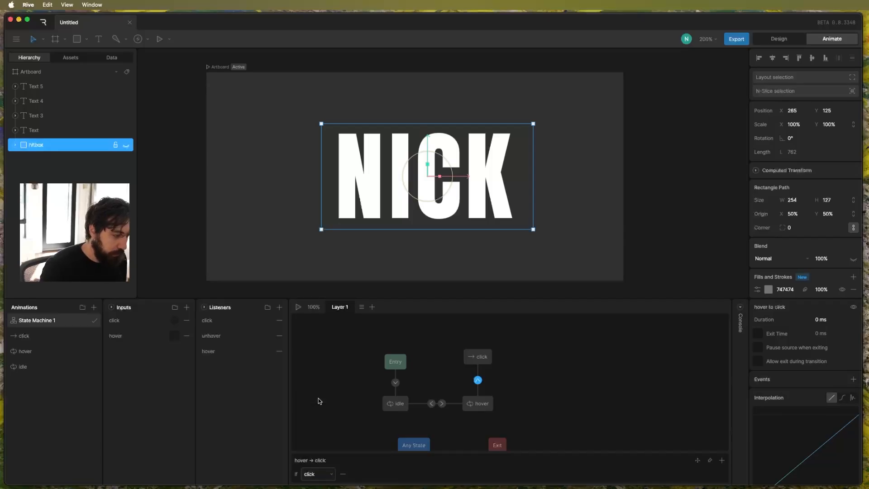
Run the state machine and test the click interaction on the letters in the artboard.
click(259, 96)
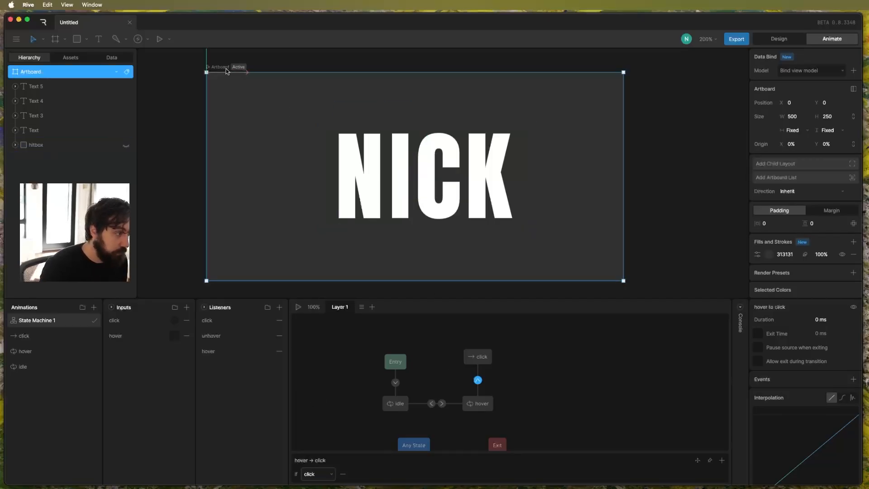
key(space)
click(434, 182)
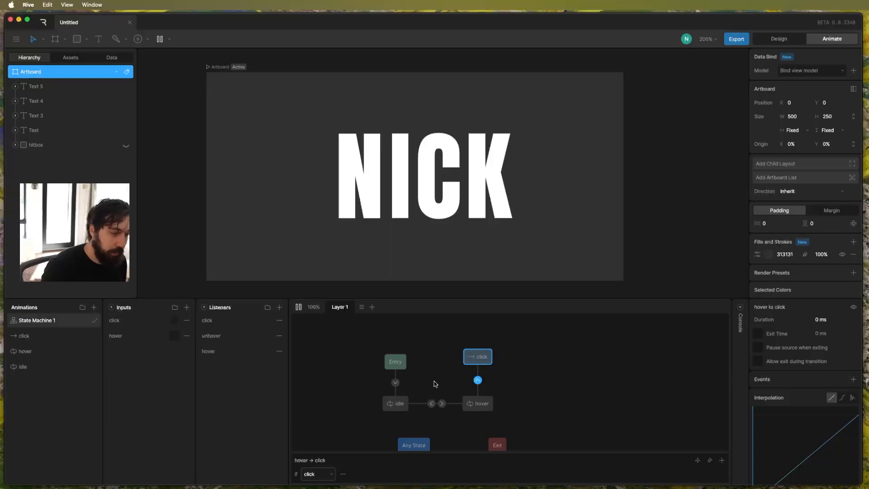
key(space)
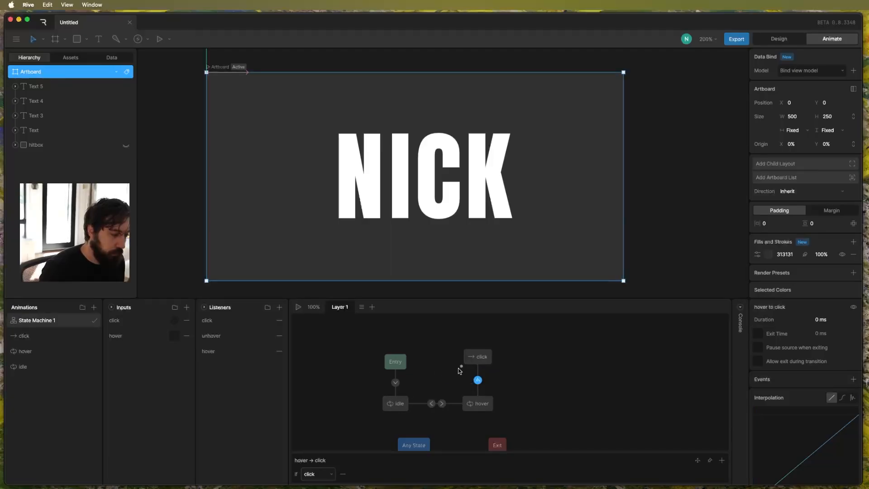
Add a transition from the click state to the idle state and enable its exit time at 100%.
drag(462, 366, 407, 397)
click(436, 381)
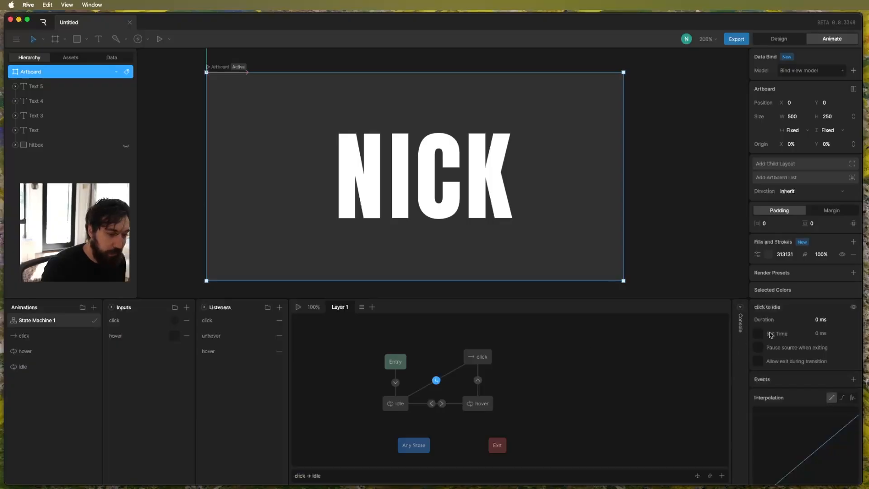
click(821, 333)
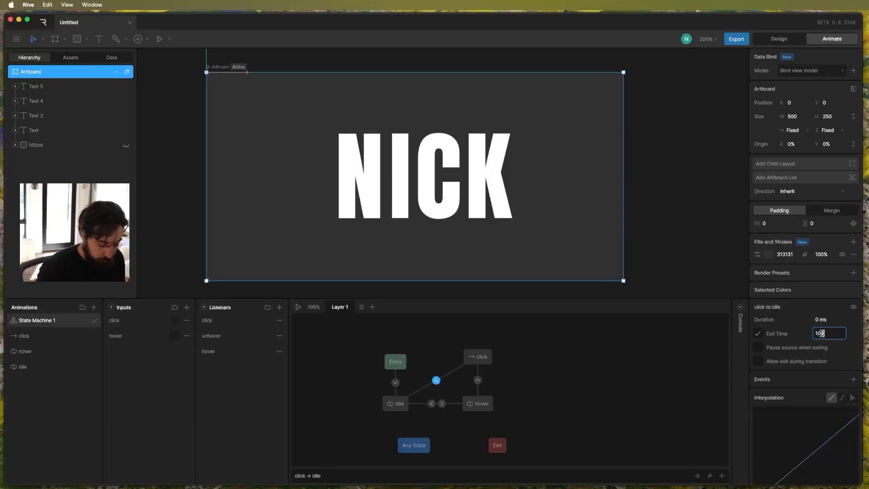
key(Return)
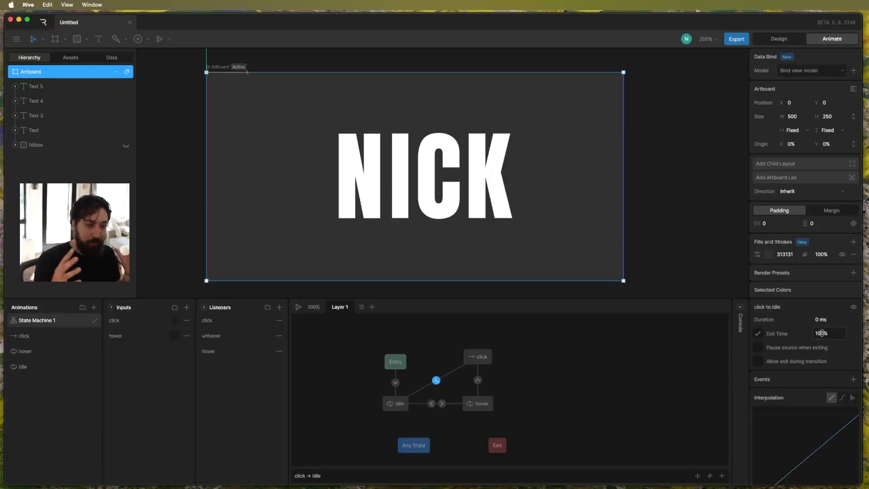
Run the state machine and test the hover and click interactions on the letters in the artboard.
key(space)
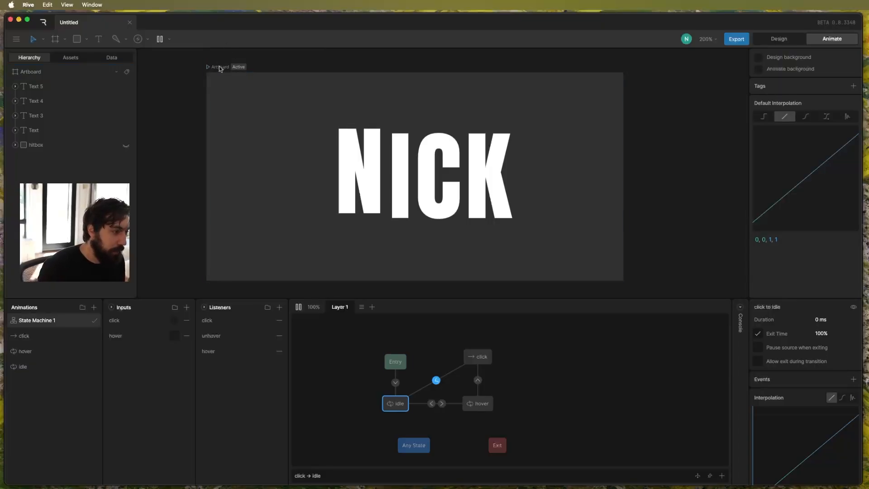
mouse_move(418, 152)
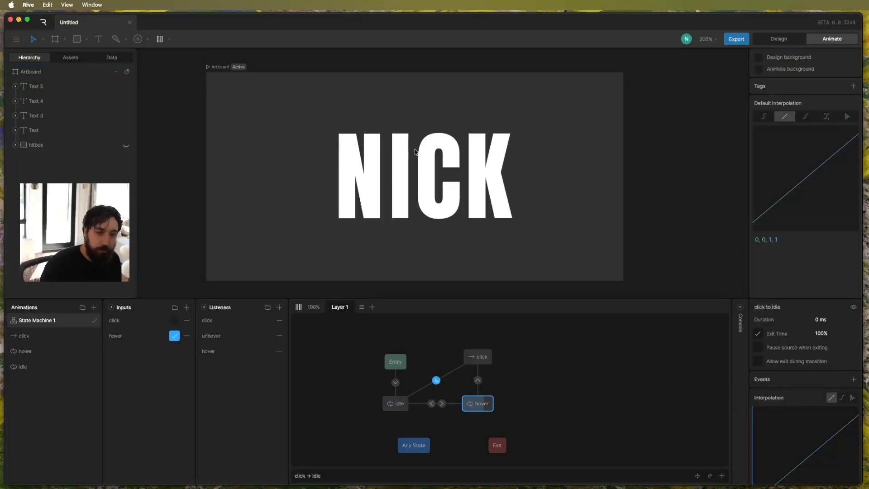
click(456, 207)
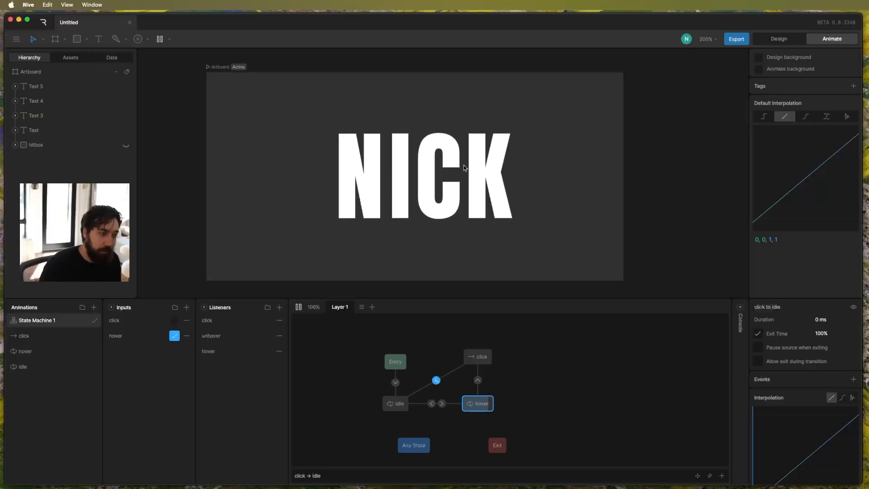
click(463, 168)
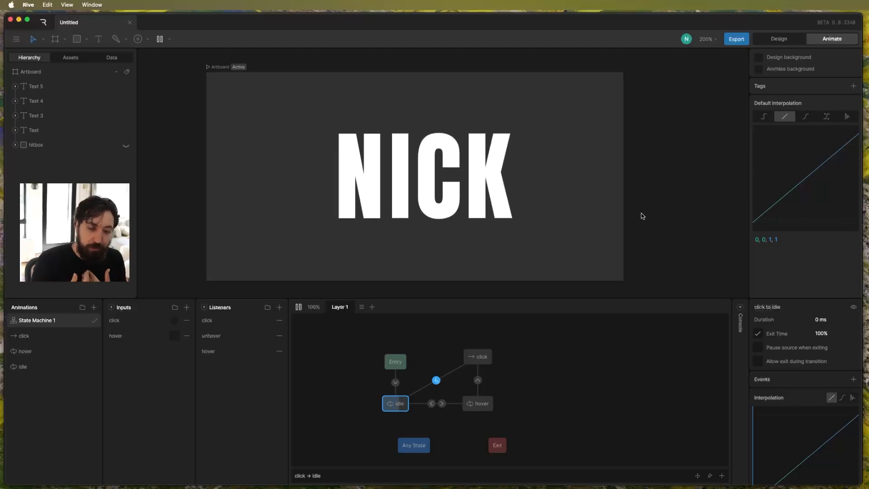
mouse_move(458, 192)
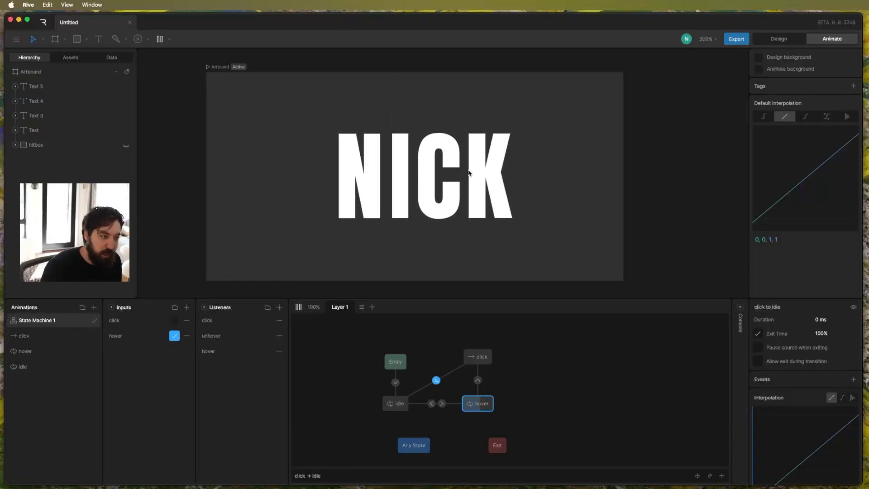
click(483, 169)
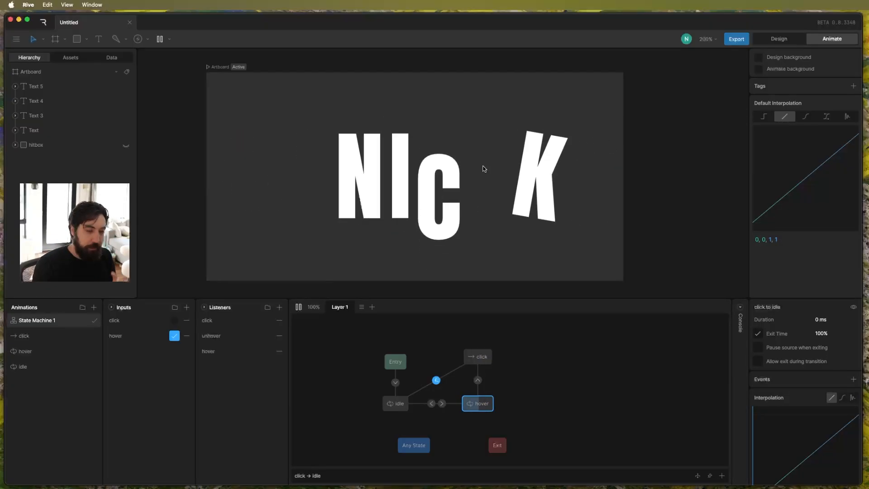
click(473, 170)
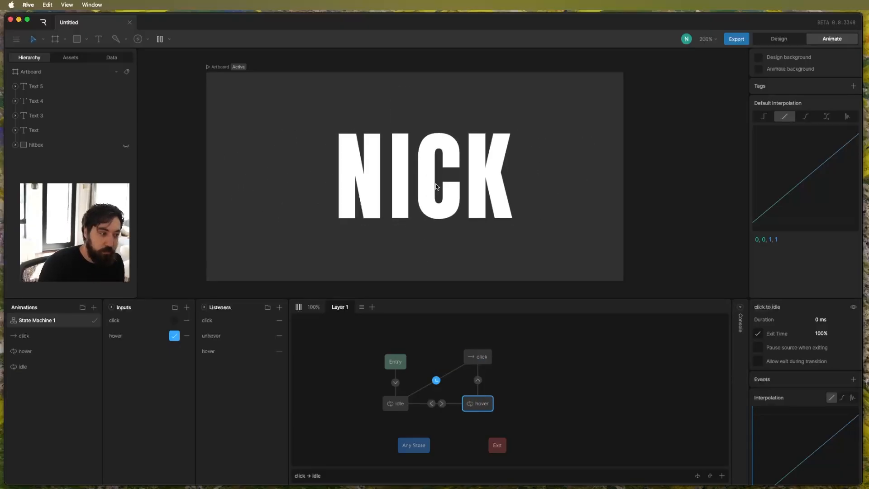
click(475, 173)
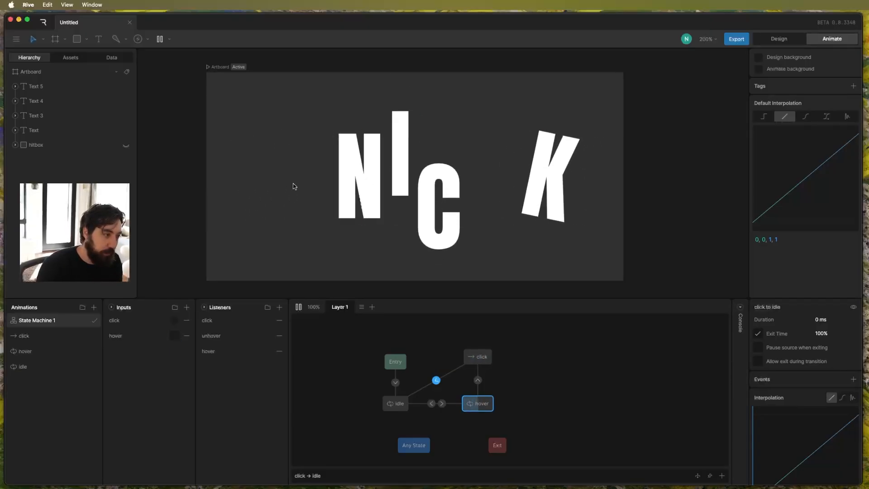
click(358, 175)
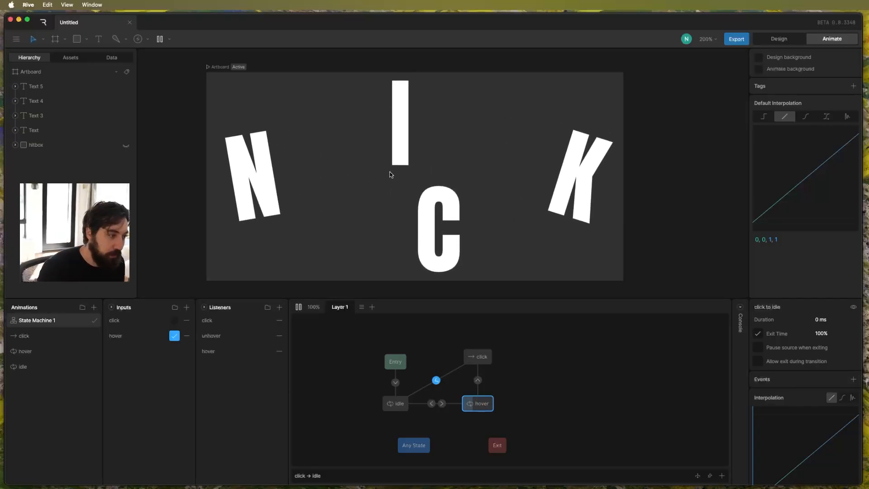
In the click animation, key the X and Y positions of all four letters at frame 0.
click(52, 337)
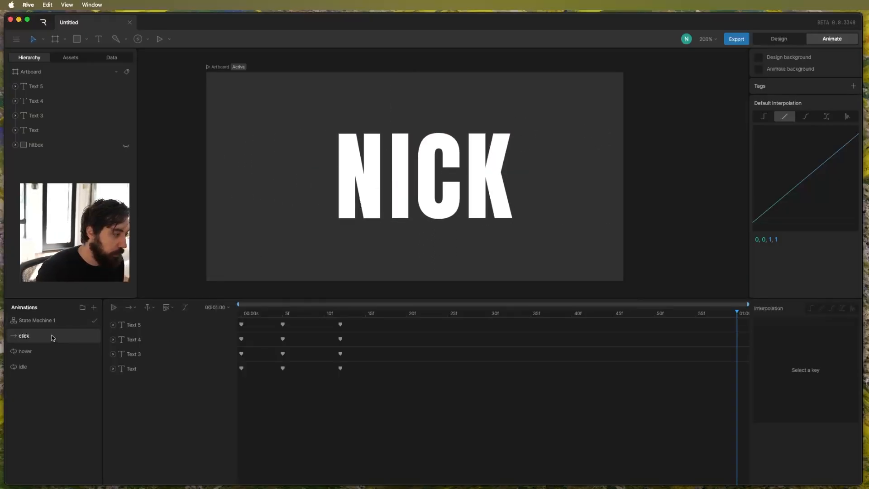
drag(304, 312, 203, 320)
drag(390, 385, 218, 311)
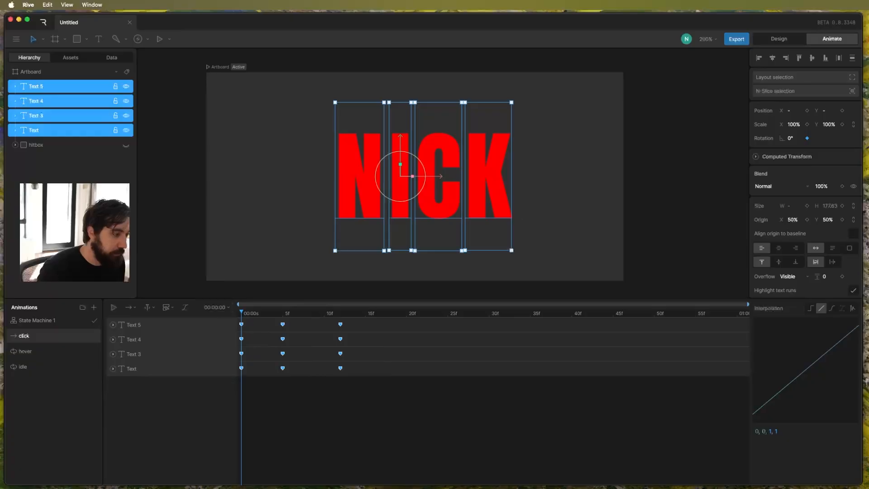
click(842, 111)
click(806, 110)
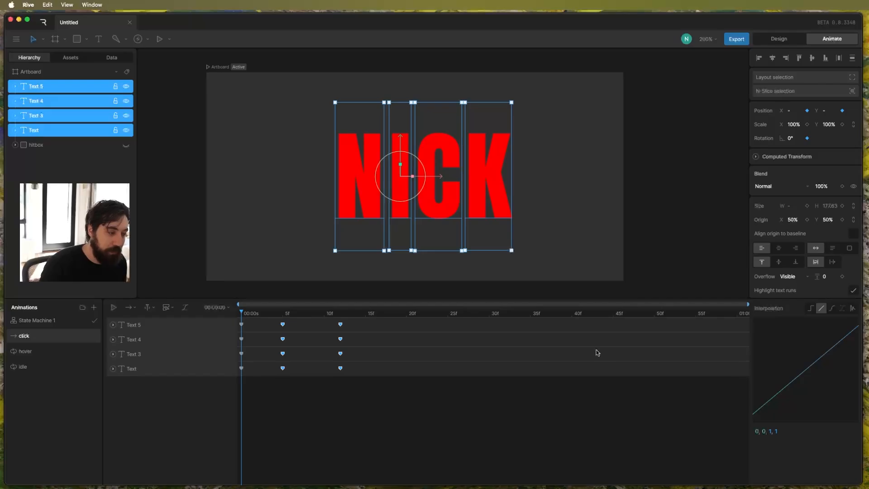
Play State Machine 1 again, retest clicking the letters with the new position keys, and stop playback.
click(103, 321)
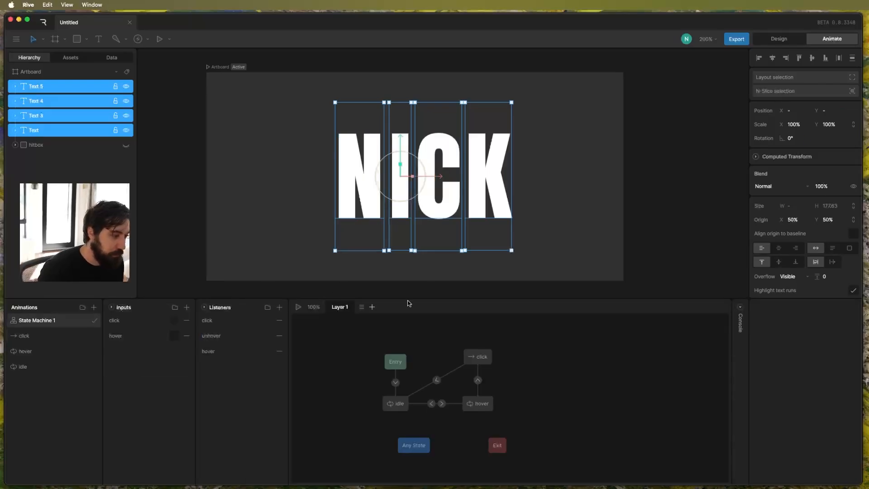
click(217, 68)
key(space)
click(428, 175)
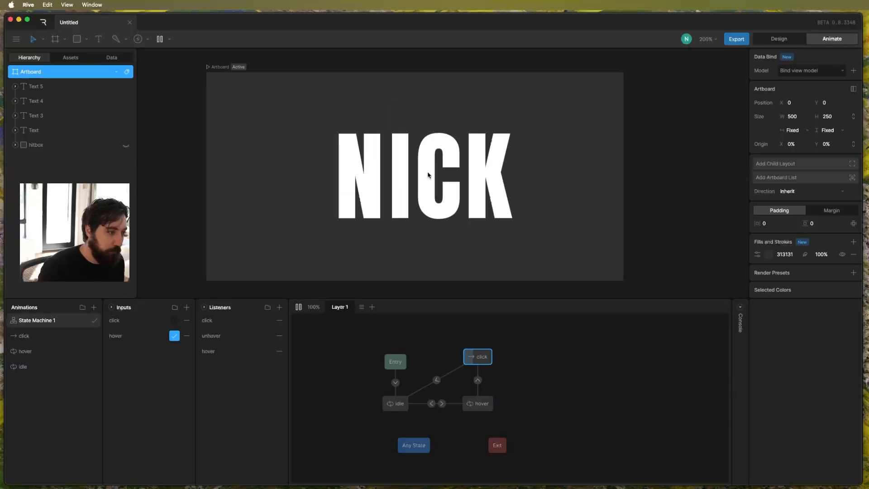
click(496, 163)
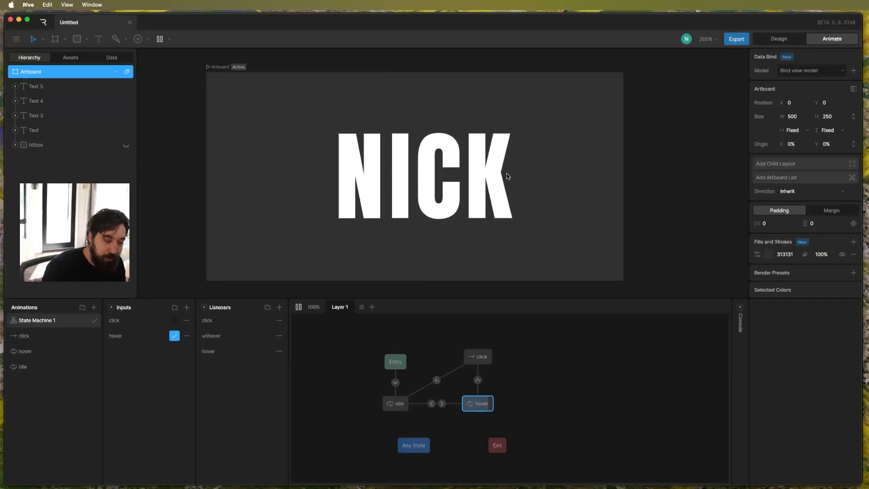
click(497, 184)
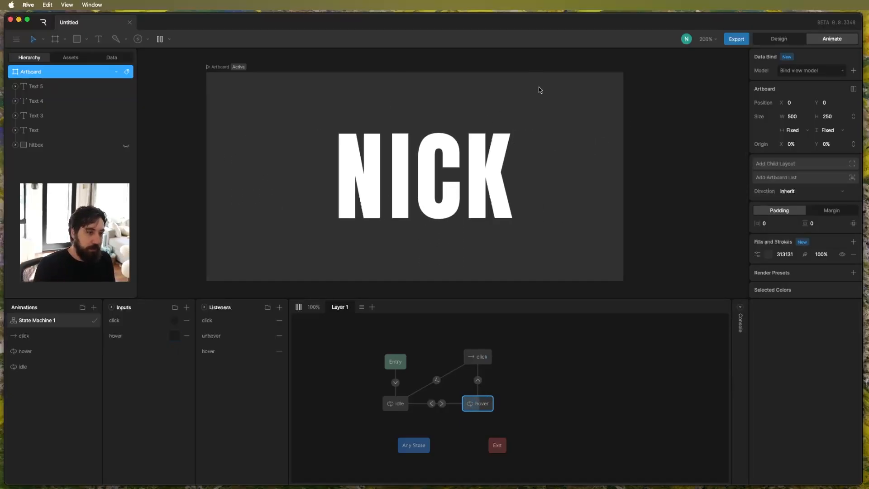
key(space)
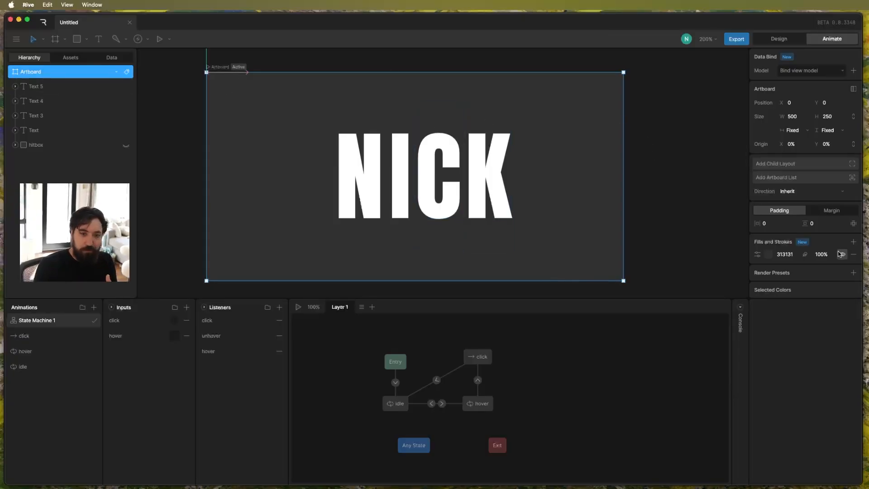
Change the artboard's fill to red FF0000 and hide the fill so the background is transparent.
click(768, 254)
drag(694, 274, 777, 262)
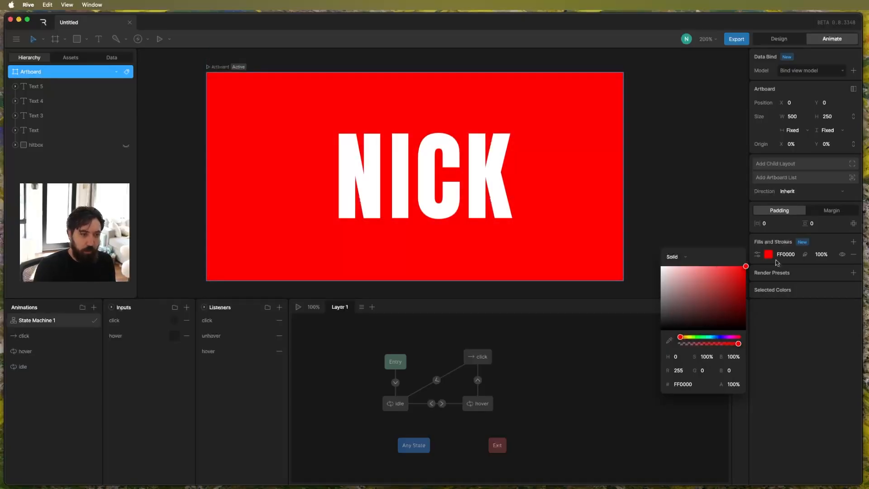
click(842, 254)
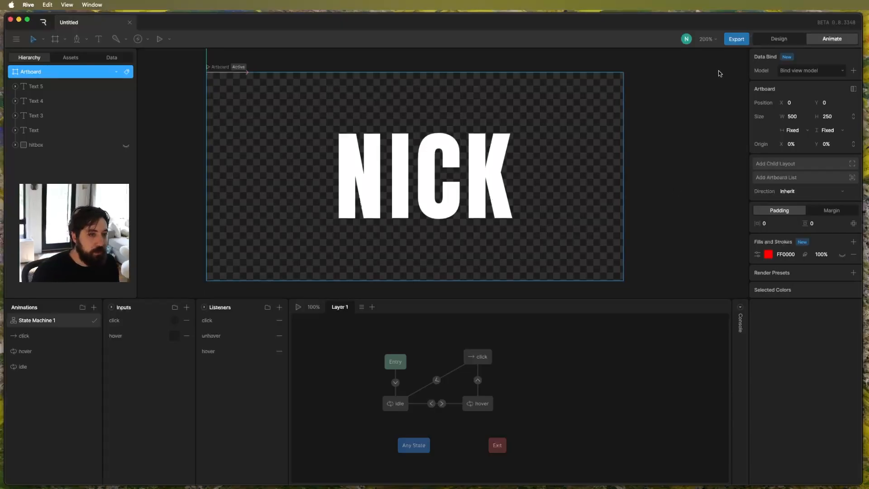
Generate a new share link for State Machine 1 on the artboard and copy its embed link.
click(727, 42)
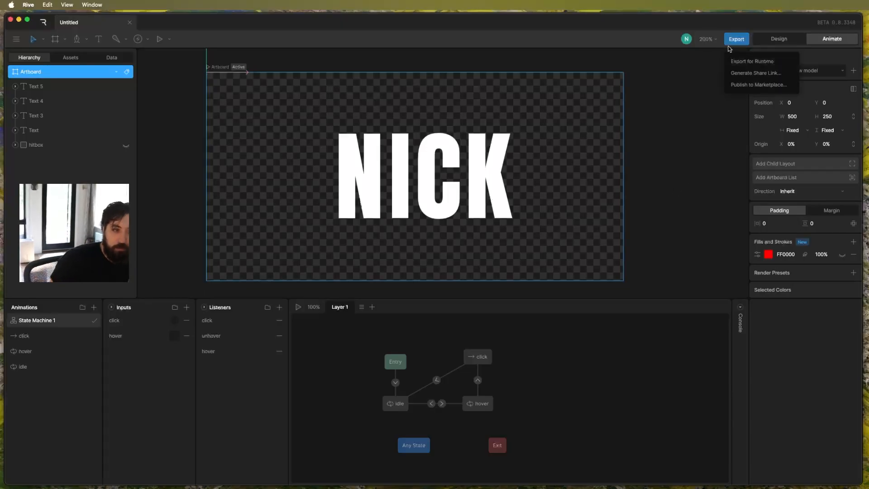
click(735, 73)
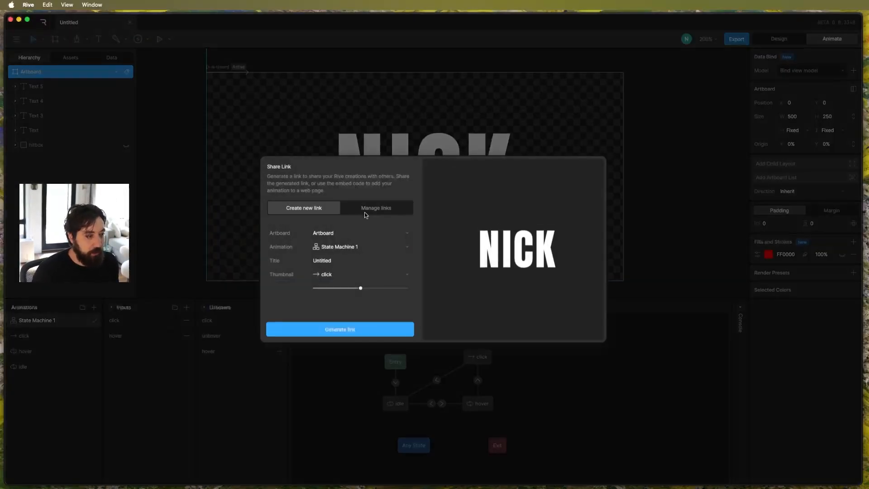
click(376, 330)
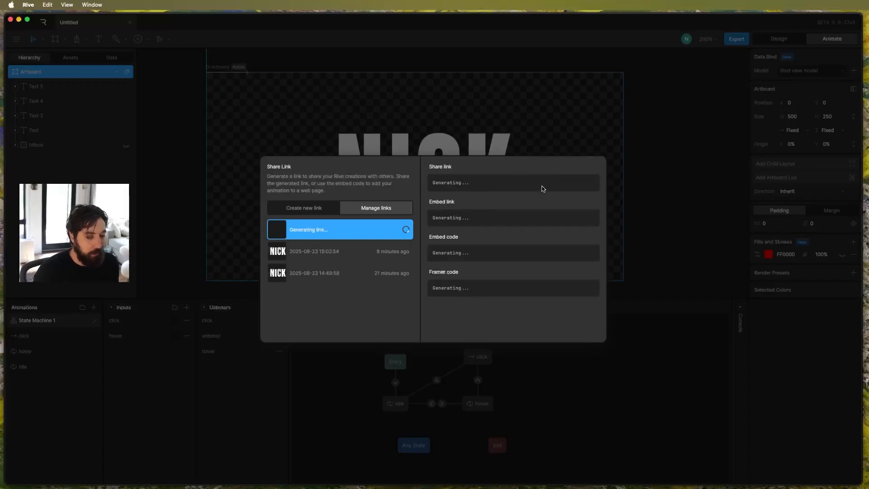
scroll(570, 256, down, 5)
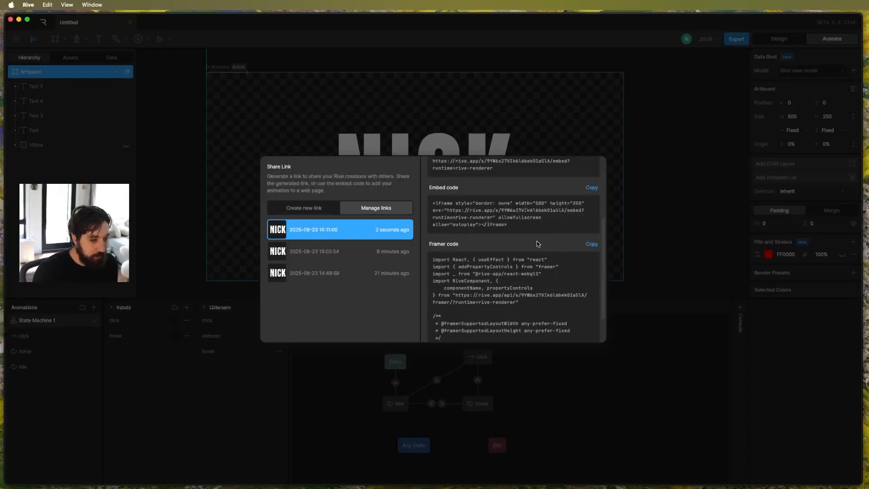
scroll(561, 247, up, 5)
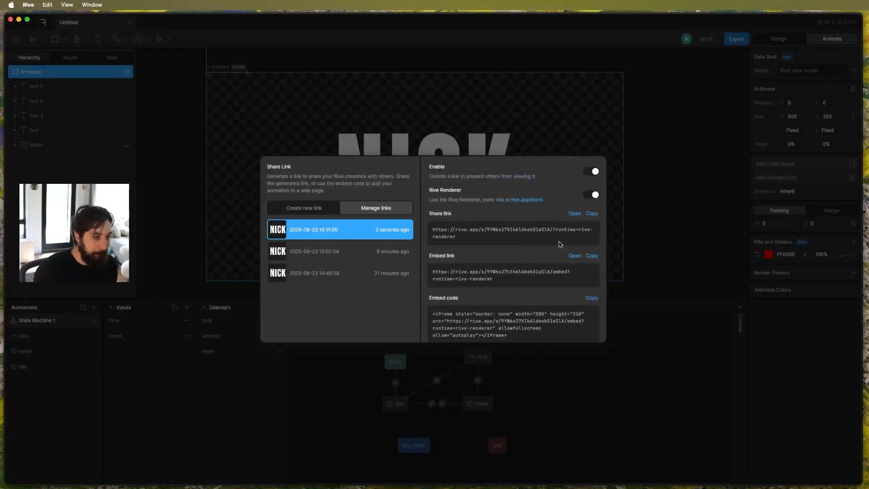
click(592, 256)
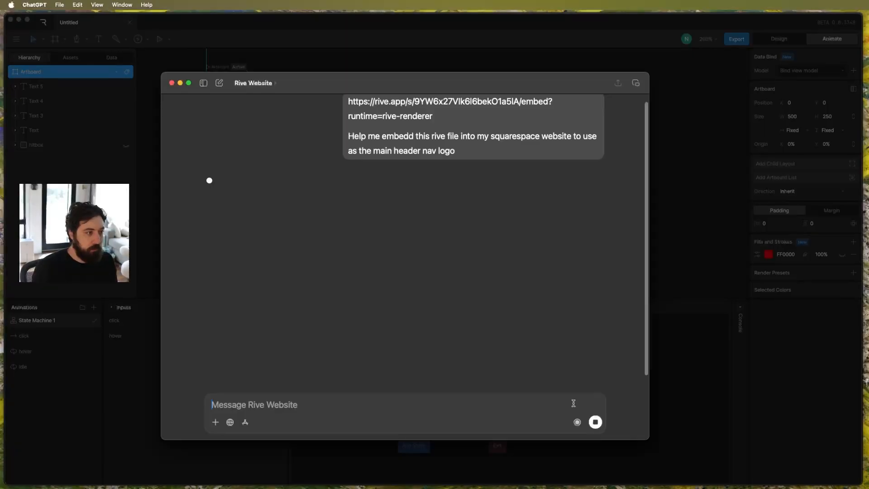
In ChatGPT, copy the generated script that embeds the Rive logo in the Squarespace header and review its installation instructions.
scroll(494, 271, up, 1)
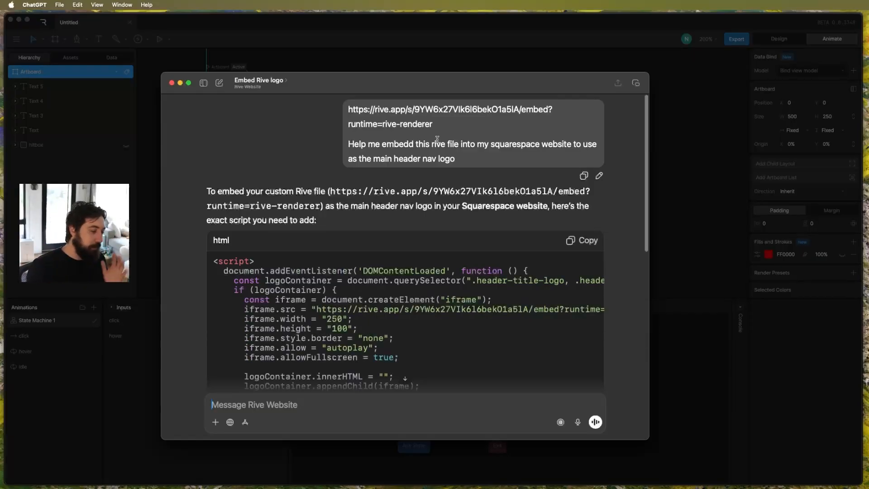
scroll(413, 169, down, 4)
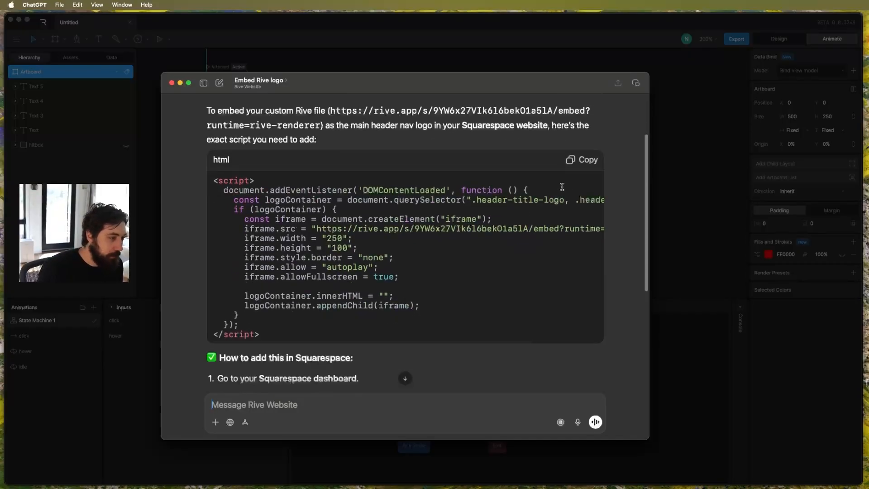
click(581, 160)
scroll(347, 159, up, 2)
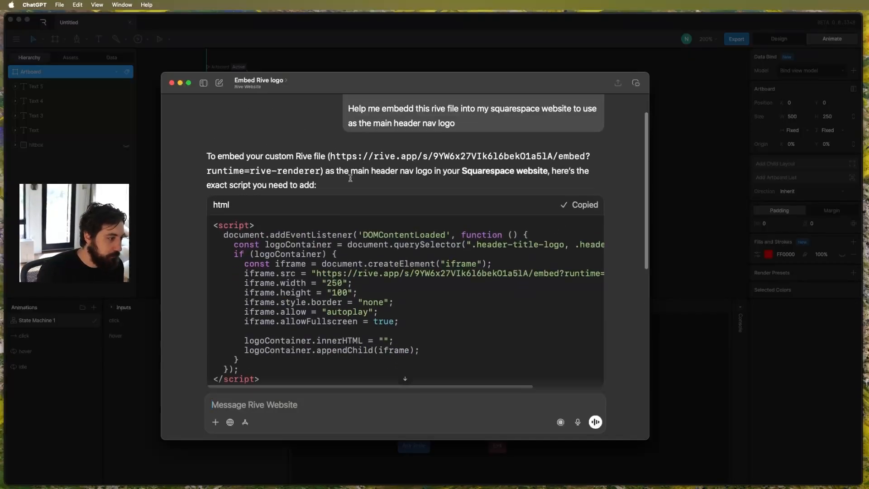
scroll(344, 190, down, 8)
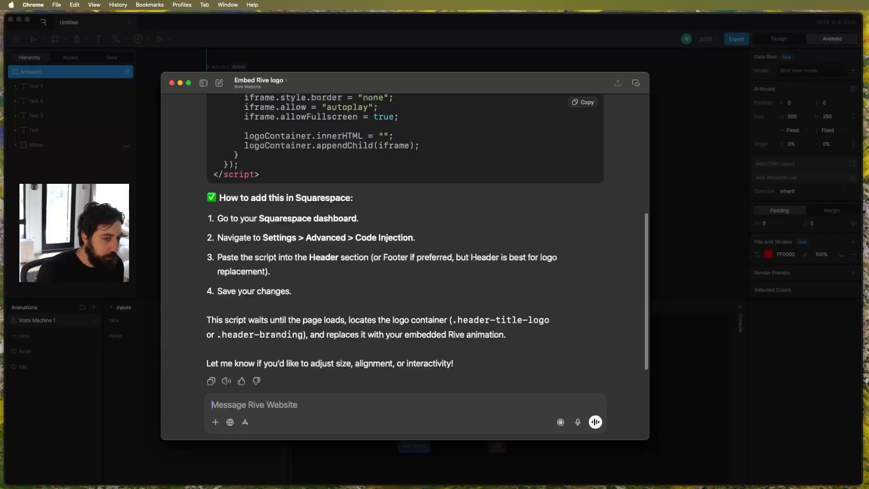
Switch to Chrome, replace the Squarespace header code injection script with the copied script, and save it.
key(super+Tab)
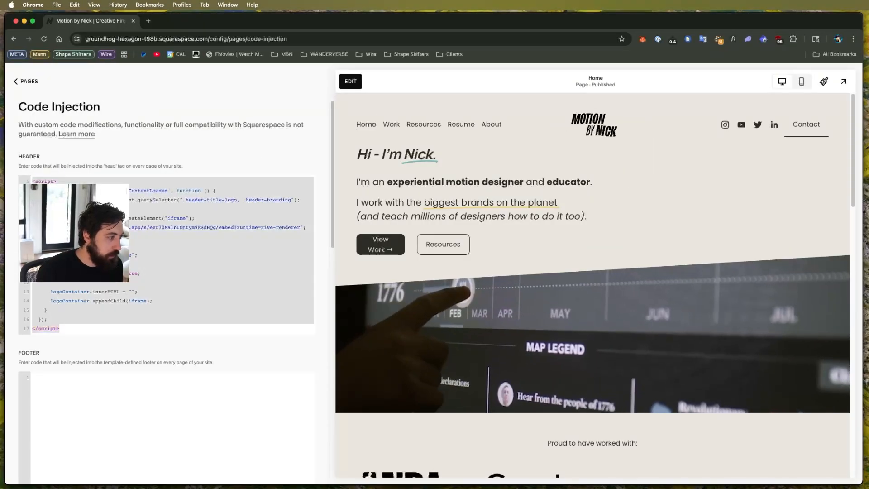
double_click(148, 227)
key(super+v)
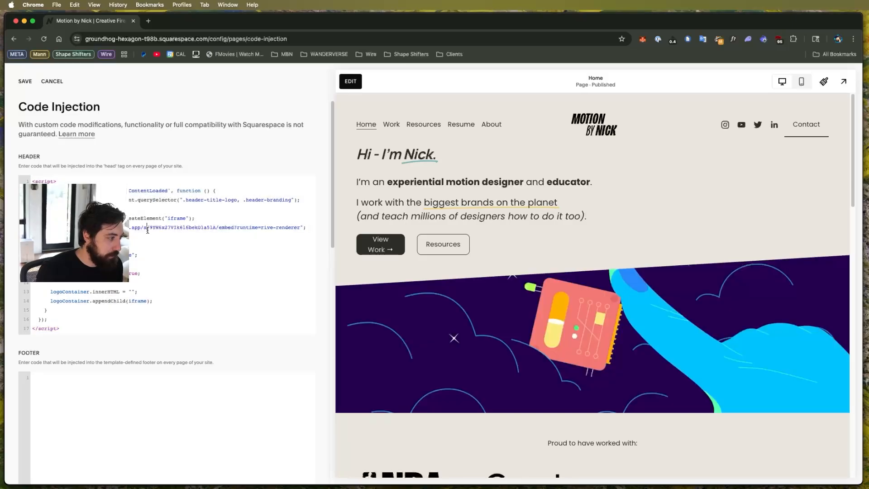
key(super+s)
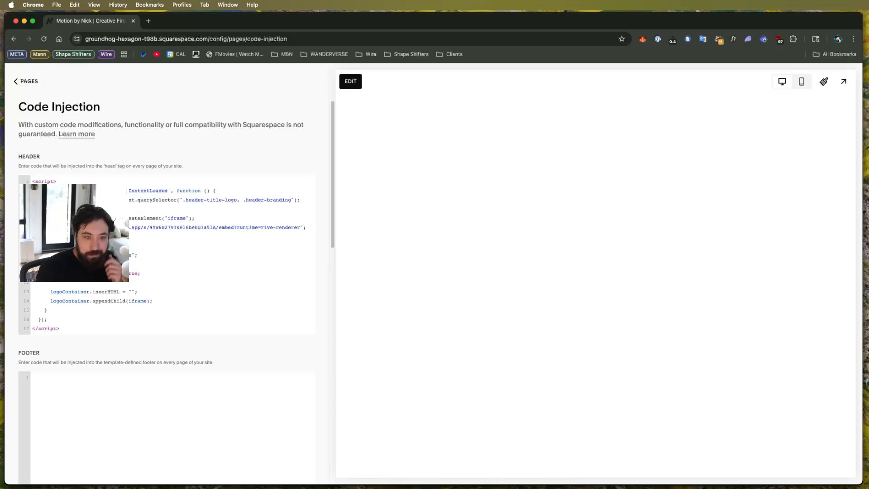
key(super+Tab)
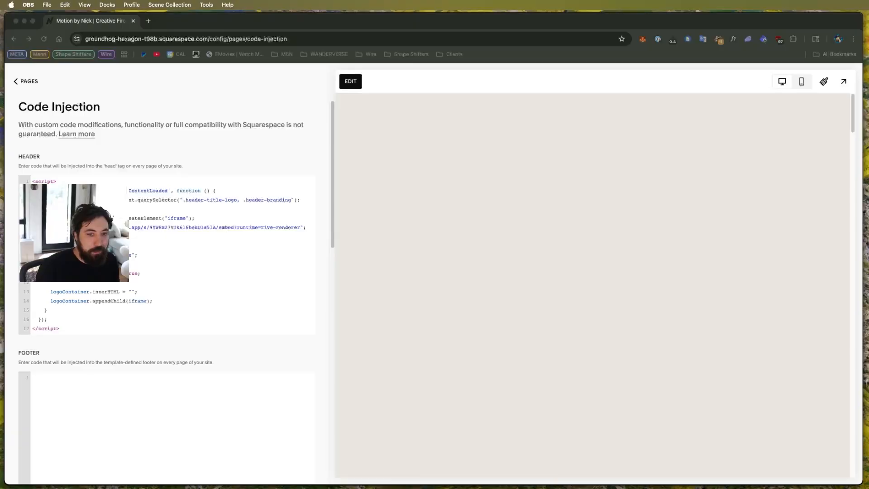
click(630, 25)
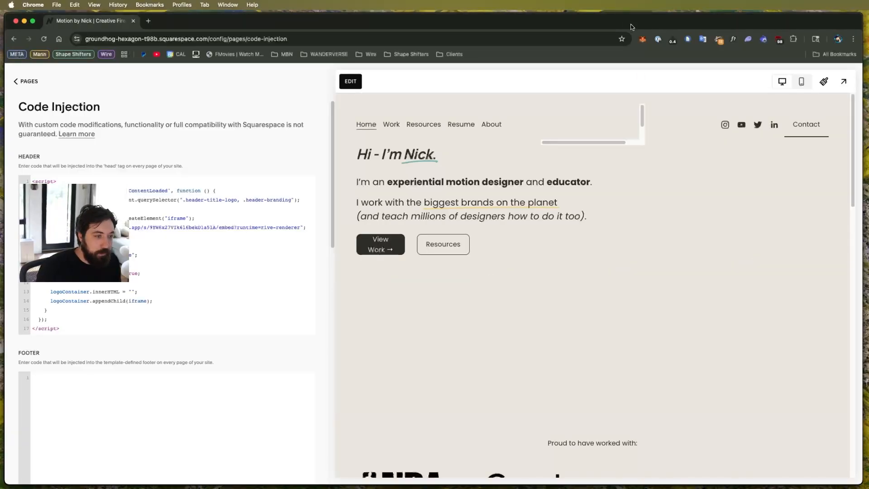